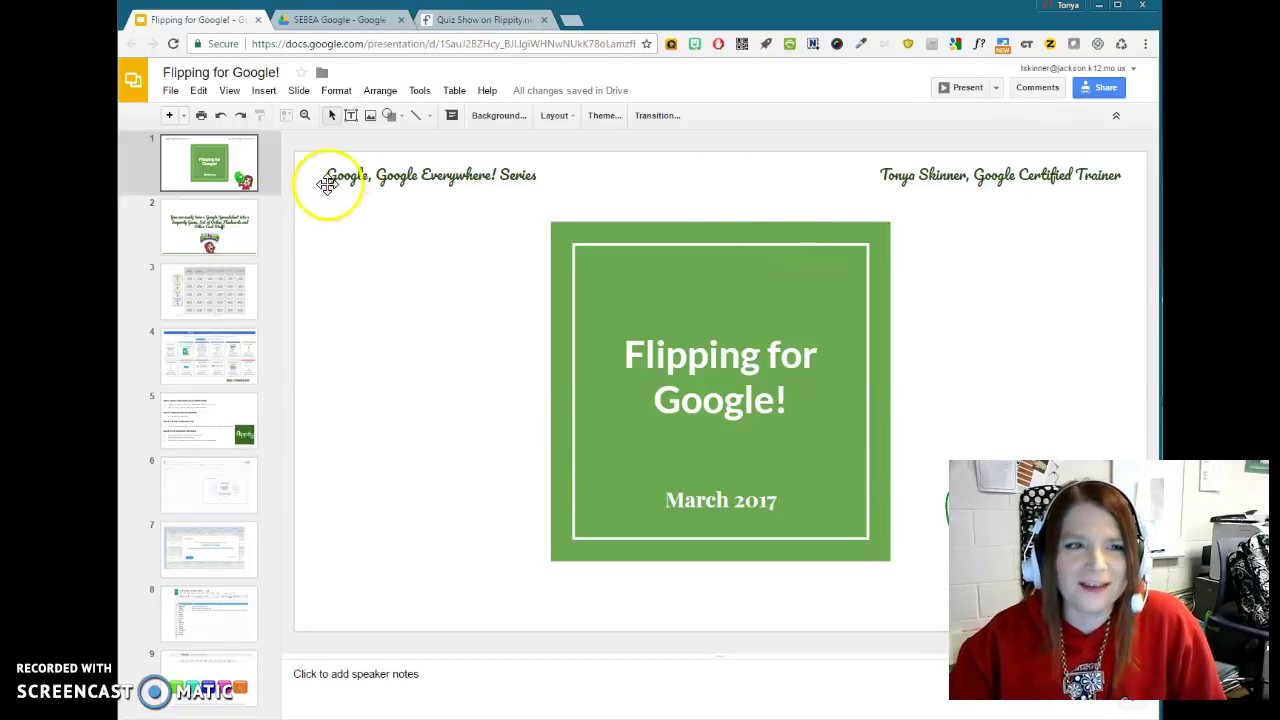
- Show slide 2, about turning a Google Spreadsheet into a Jeopardy game and flashcards
{"action": "left_click", "coordinate": [210, 230]}
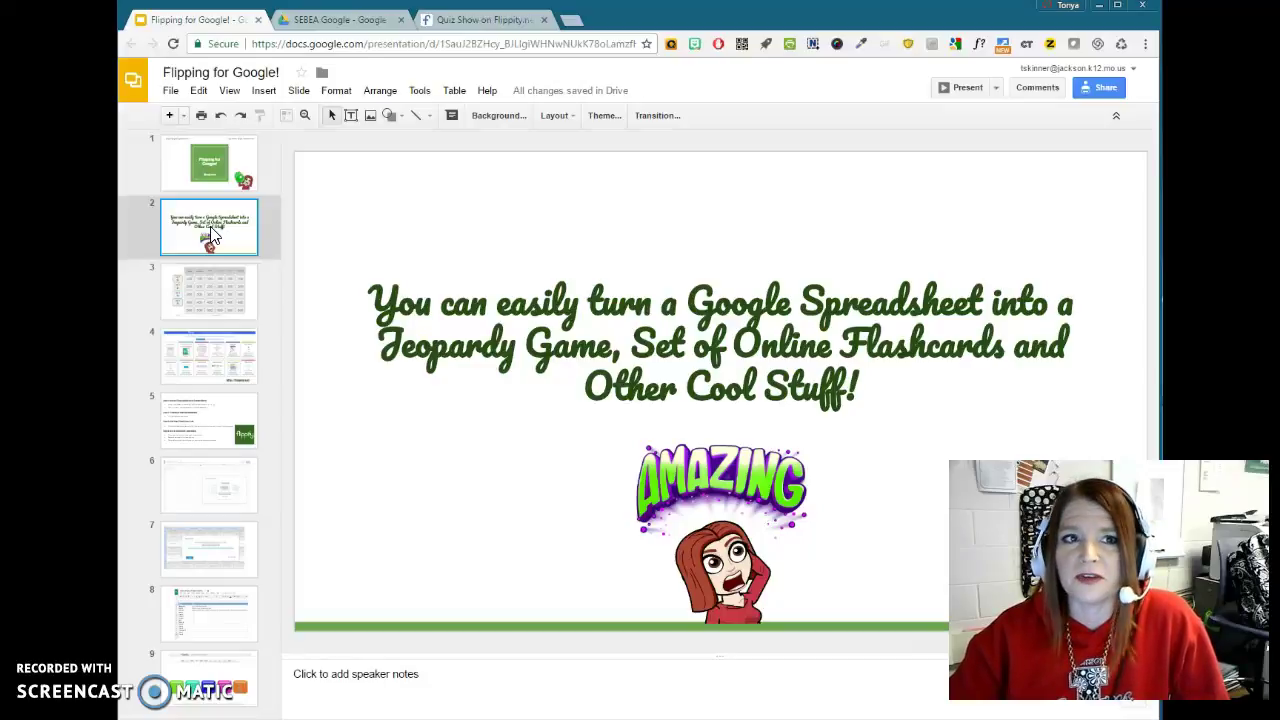
- Play Google 100 in the quiz show: Teams 1 and 2 scored correct, Team 3 wrong
{"action": "left_click", "coordinate": [474, 24]}
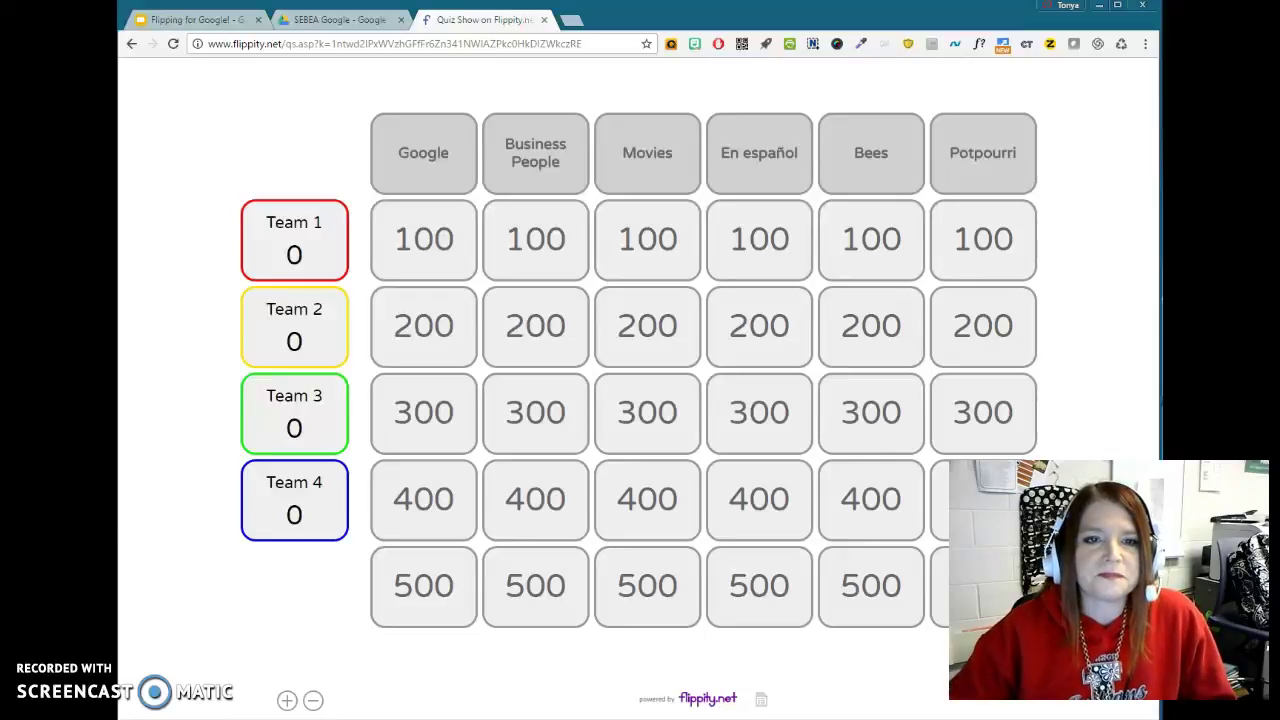
{"action": "left_click", "coordinate": [430, 252]}
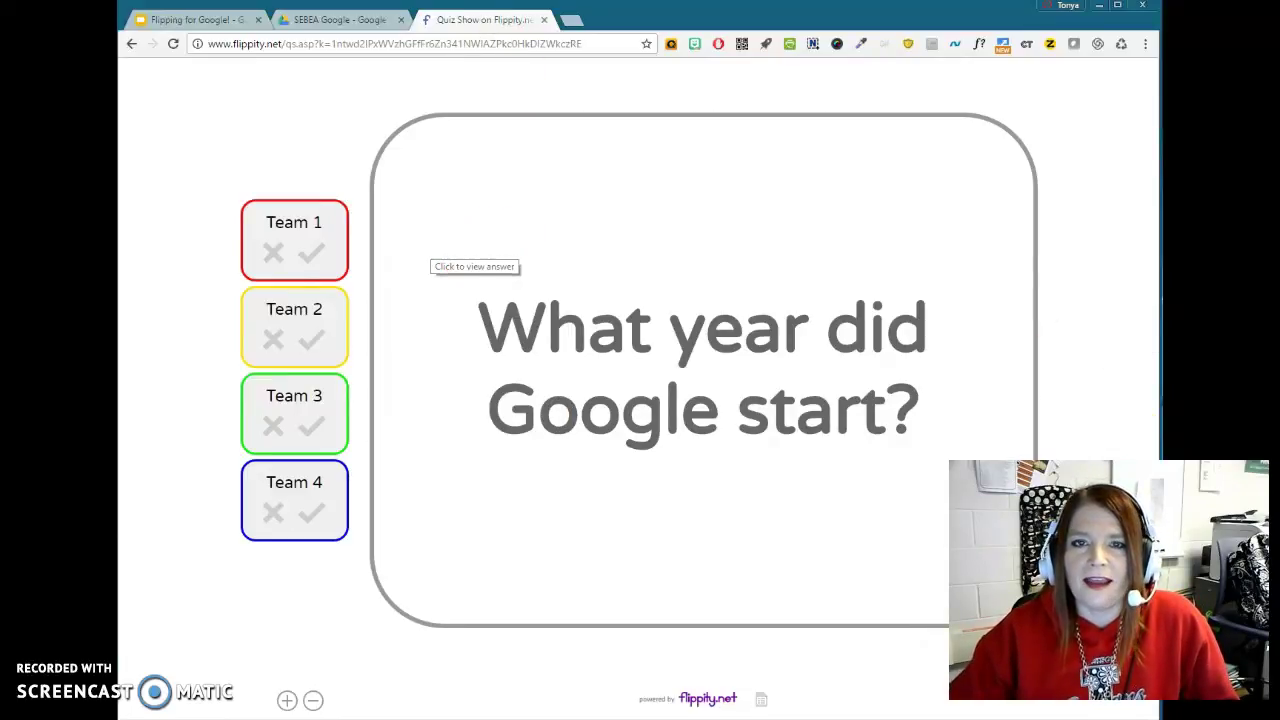
{"action": "left_click", "coordinate": [986, 338]}
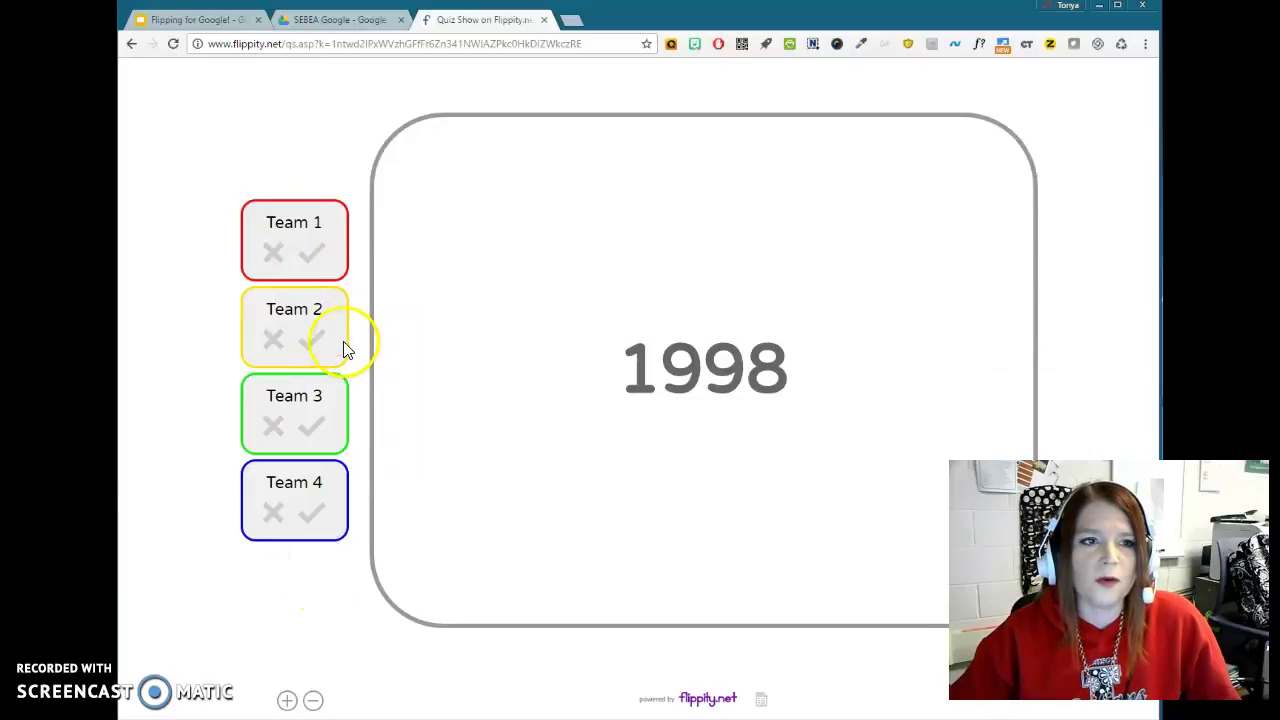
{"action": "left_click", "coordinate": [314, 257]}
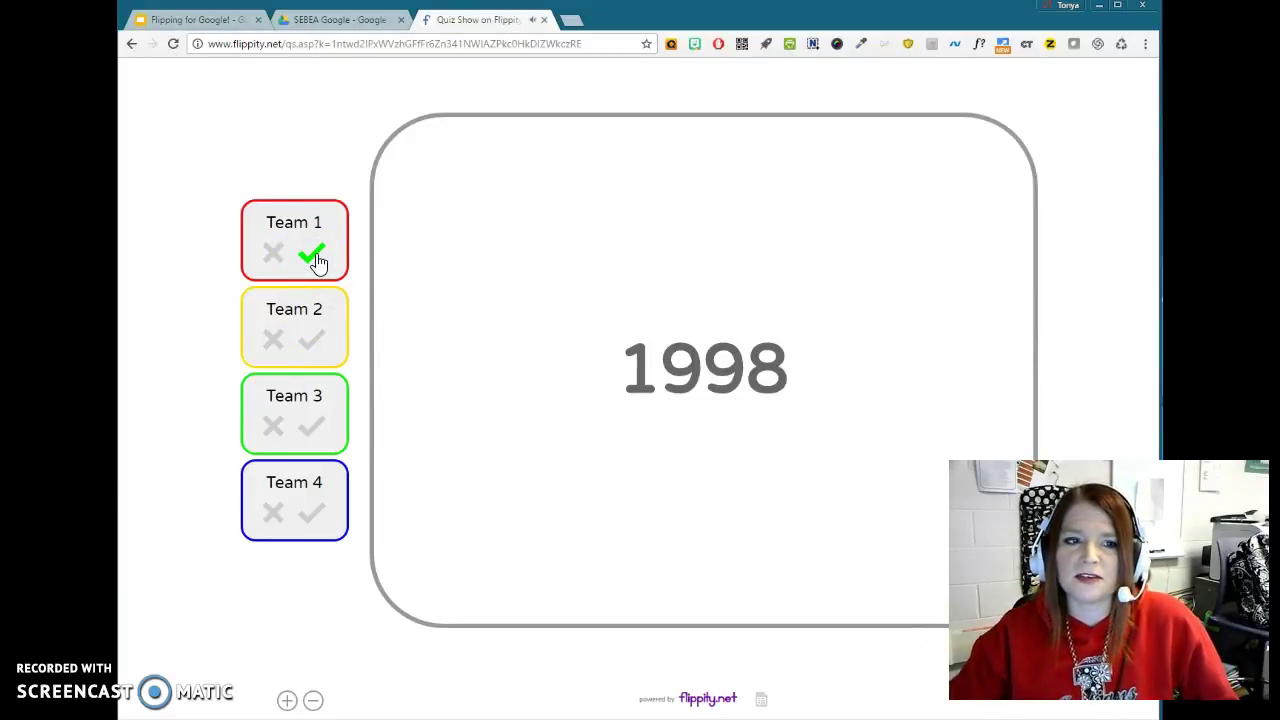
{"action": "left_click", "coordinate": [318, 343]}
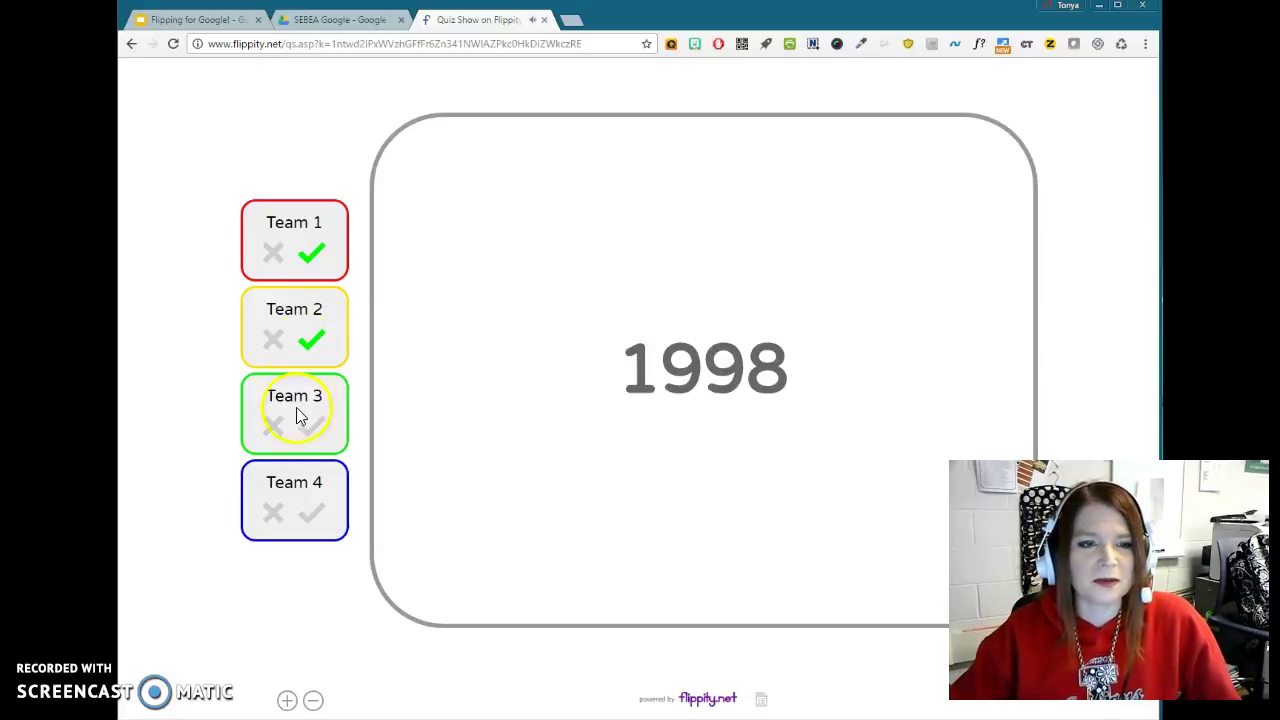
{"action": "left_click", "coordinate": [277, 430]}
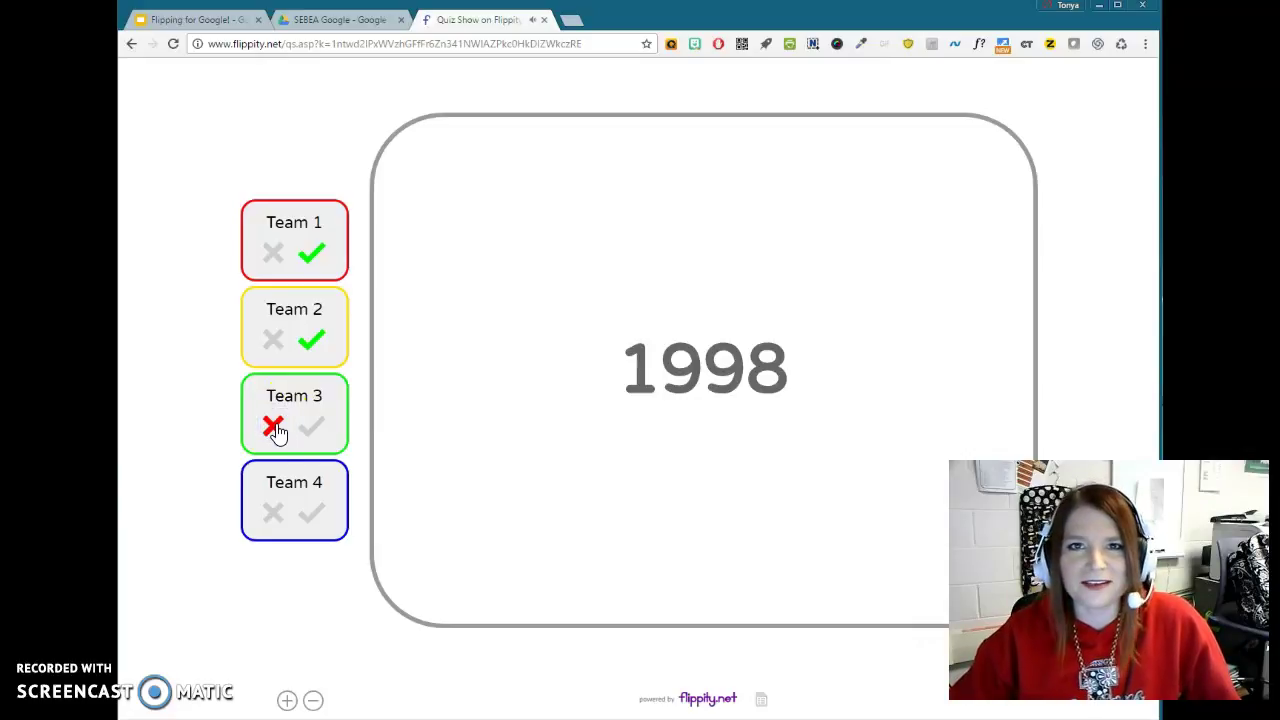
{"action": "left_click", "coordinate": [894, 400]}
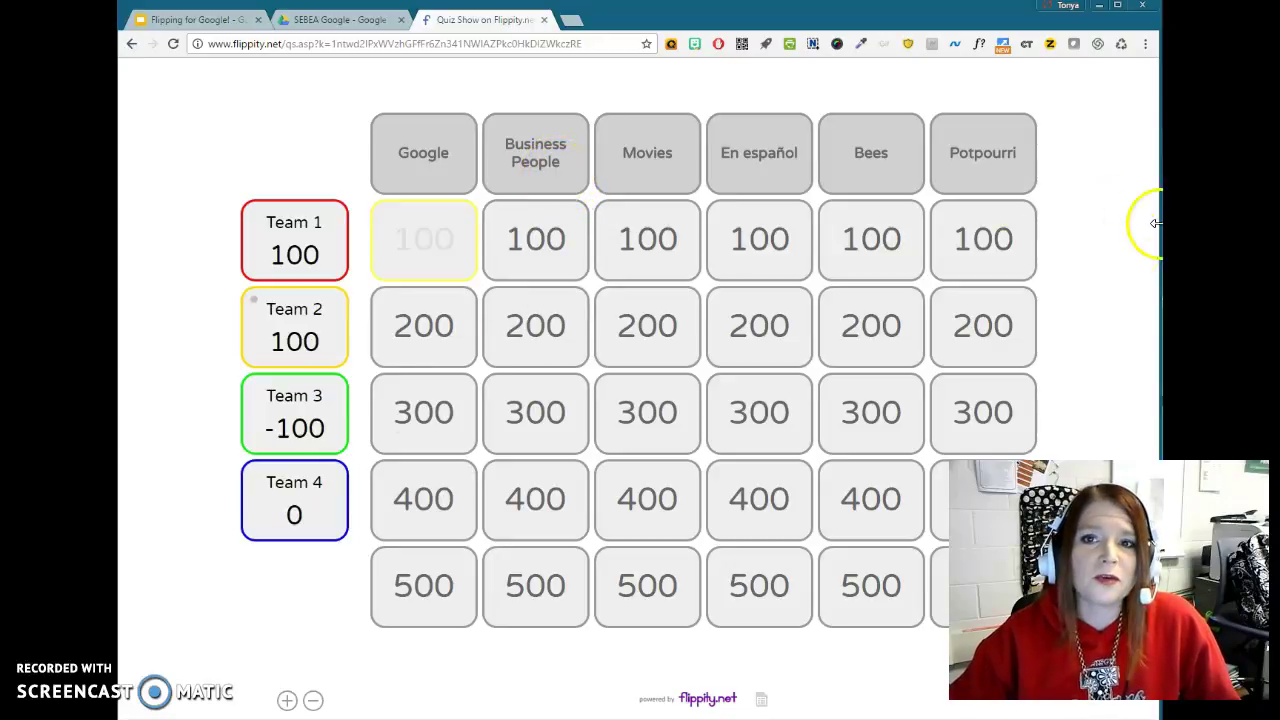
- Play Potpourri 100 with its video, revealing John F. Kennedy and awarding Team 2
{"action": "left_click", "coordinate": [985, 258]}
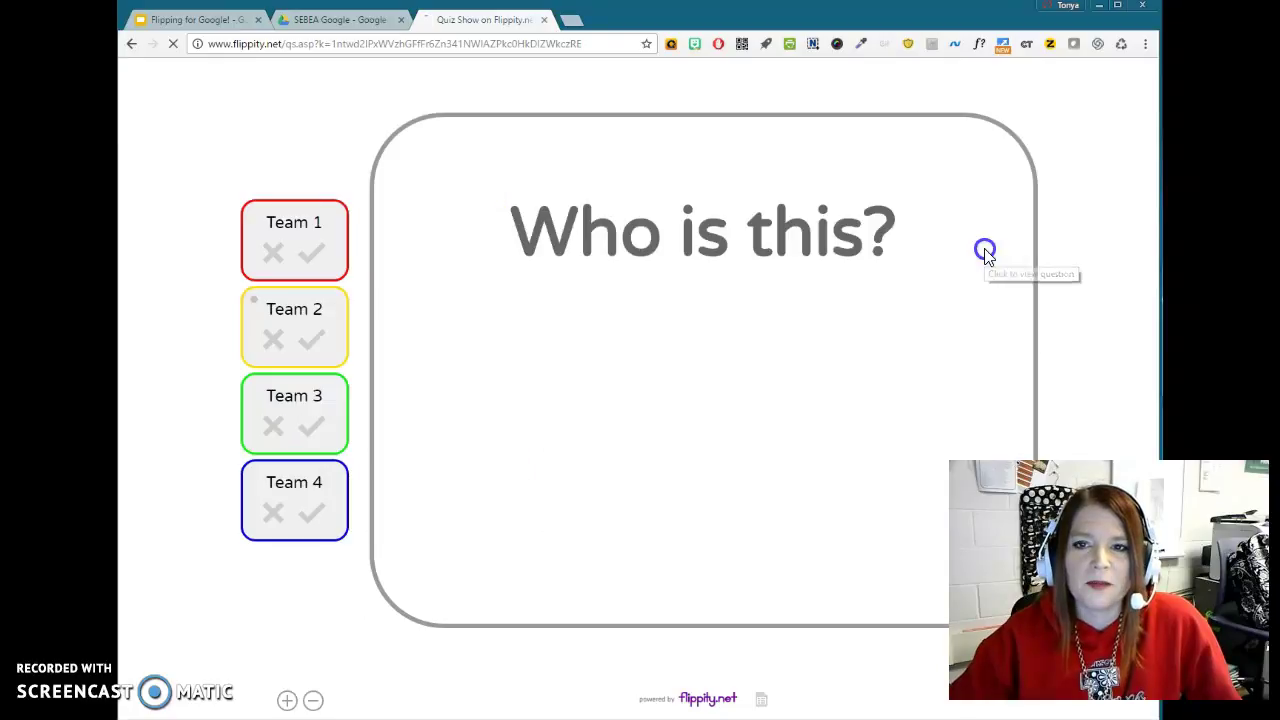
{"action": "left_click", "coordinate": [712, 418]}
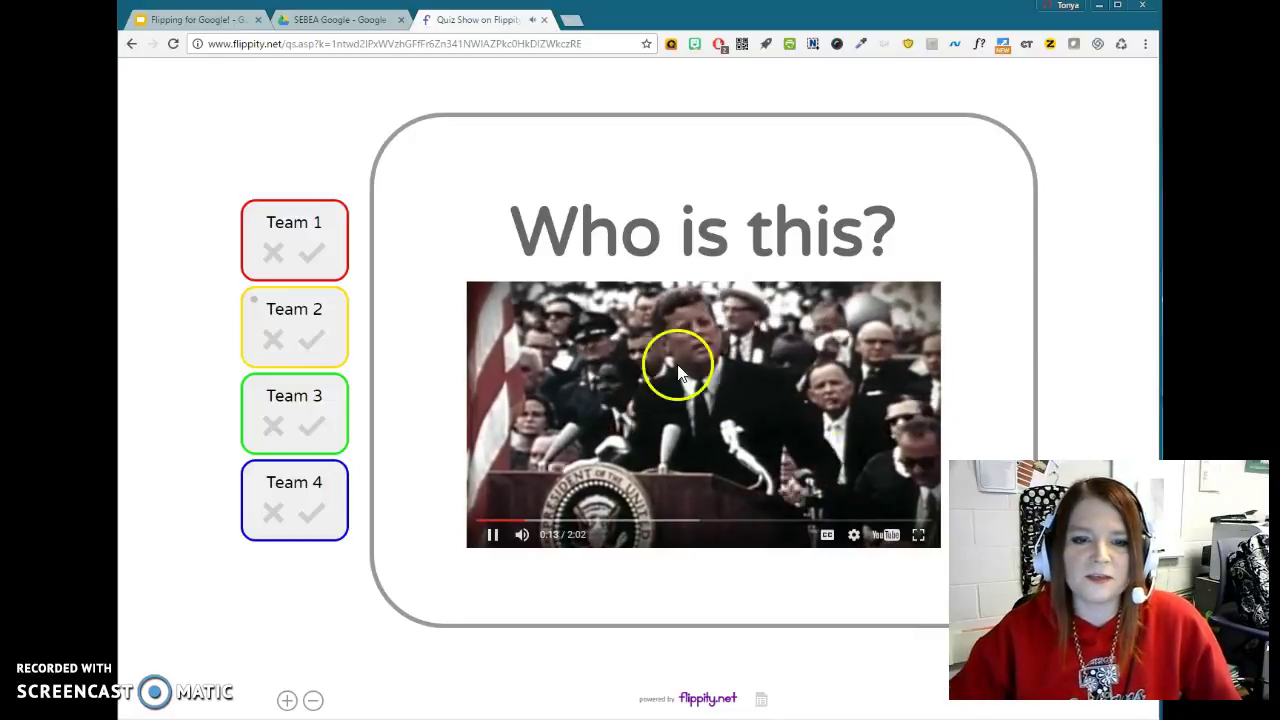
{"action": "left_click", "coordinate": [971, 245]}
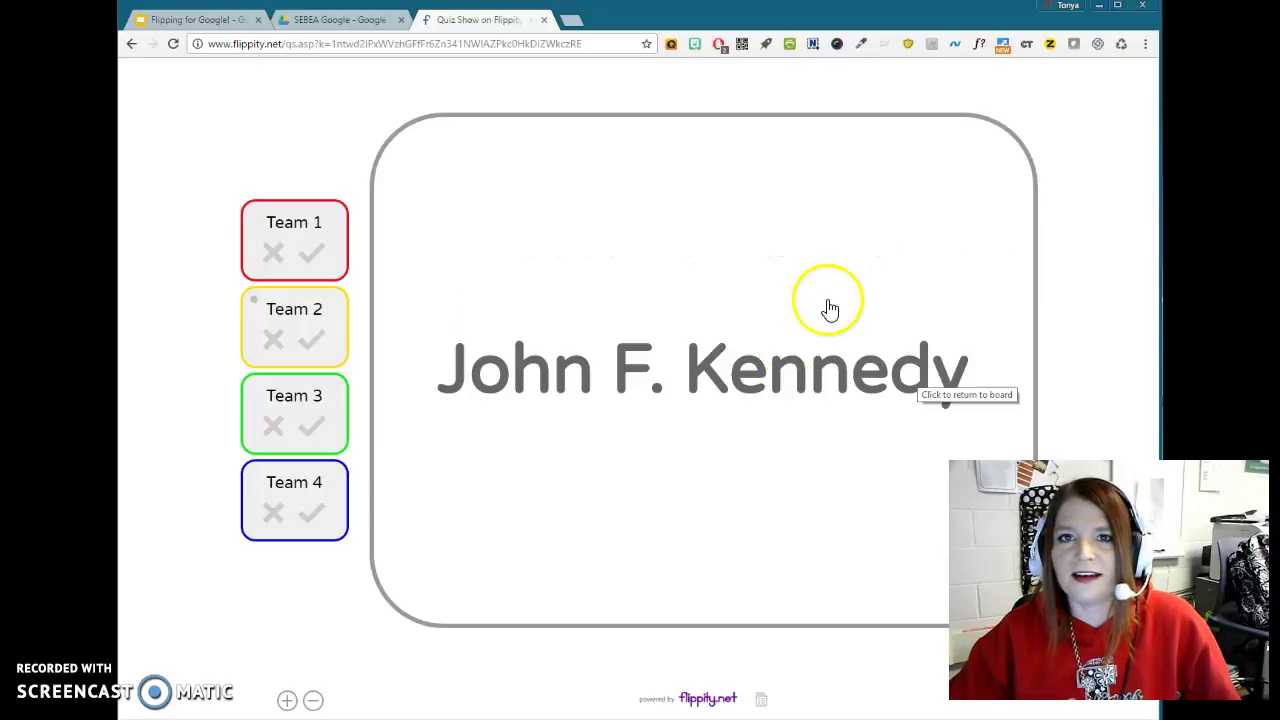
{"action": "left_click", "coordinate": [305, 344]}
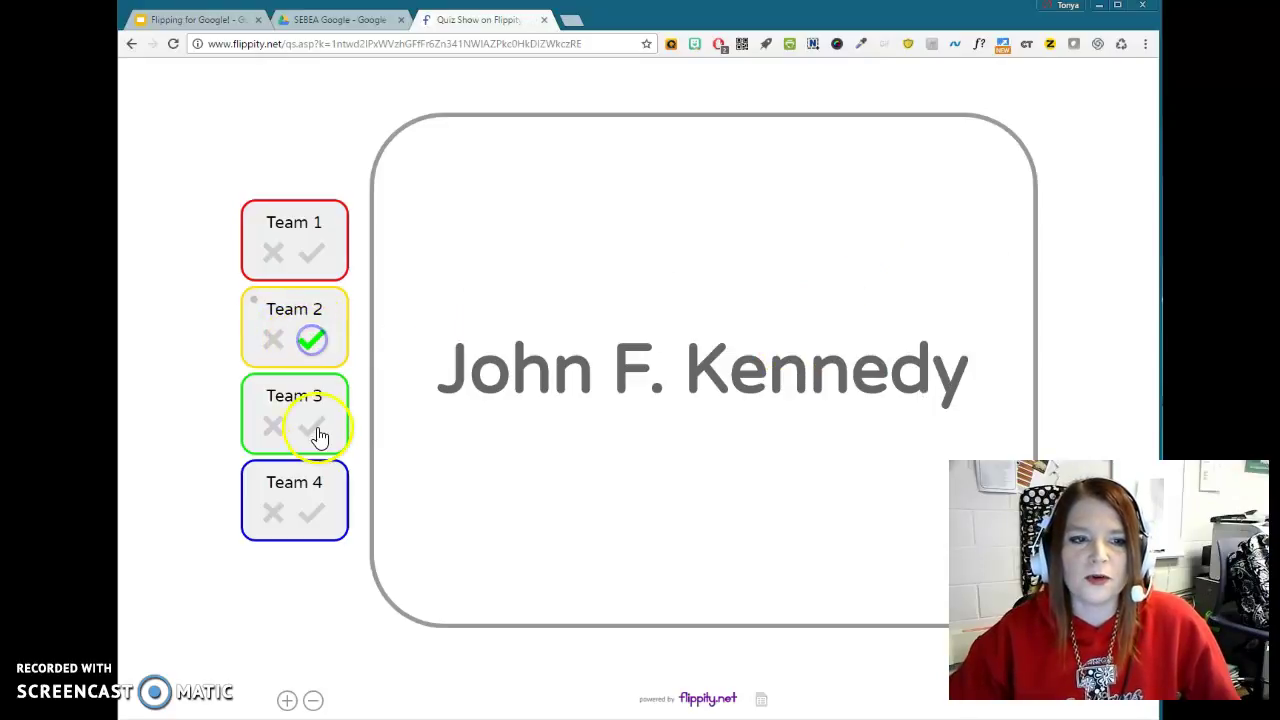
{"action": "left_click", "coordinate": [882, 275]}
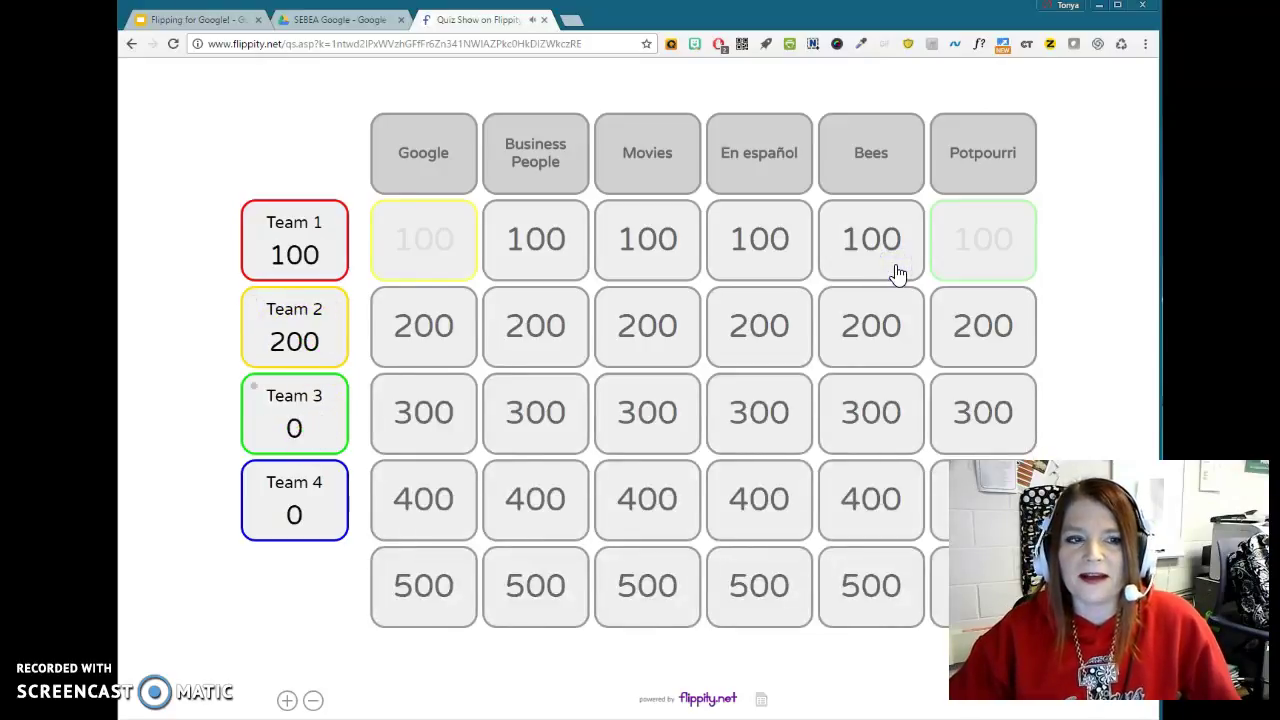
- Play Business People 100, revealing Bill Gates and awarding Teams 1 and 2
{"action": "left_click_drag", "start_coordinate": [897, 273], "coordinate": [545, 247]}
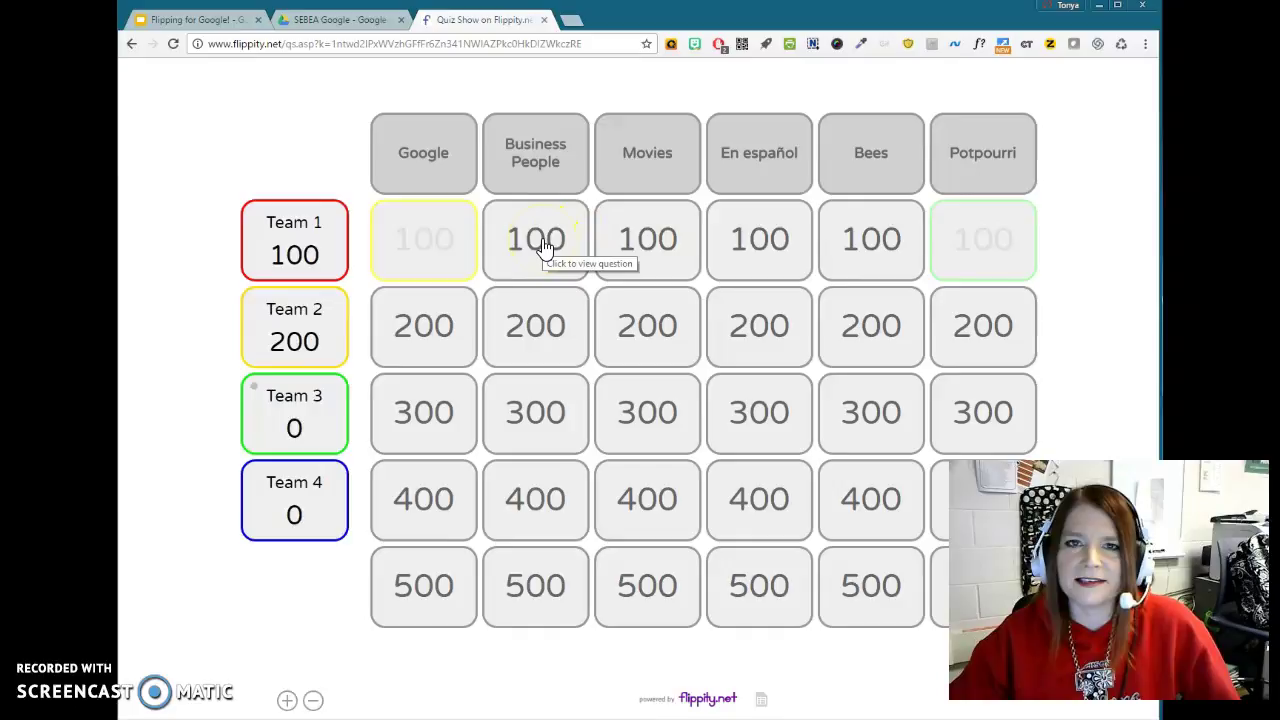
{"action": "left_click", "coordinate": [545, 247]}
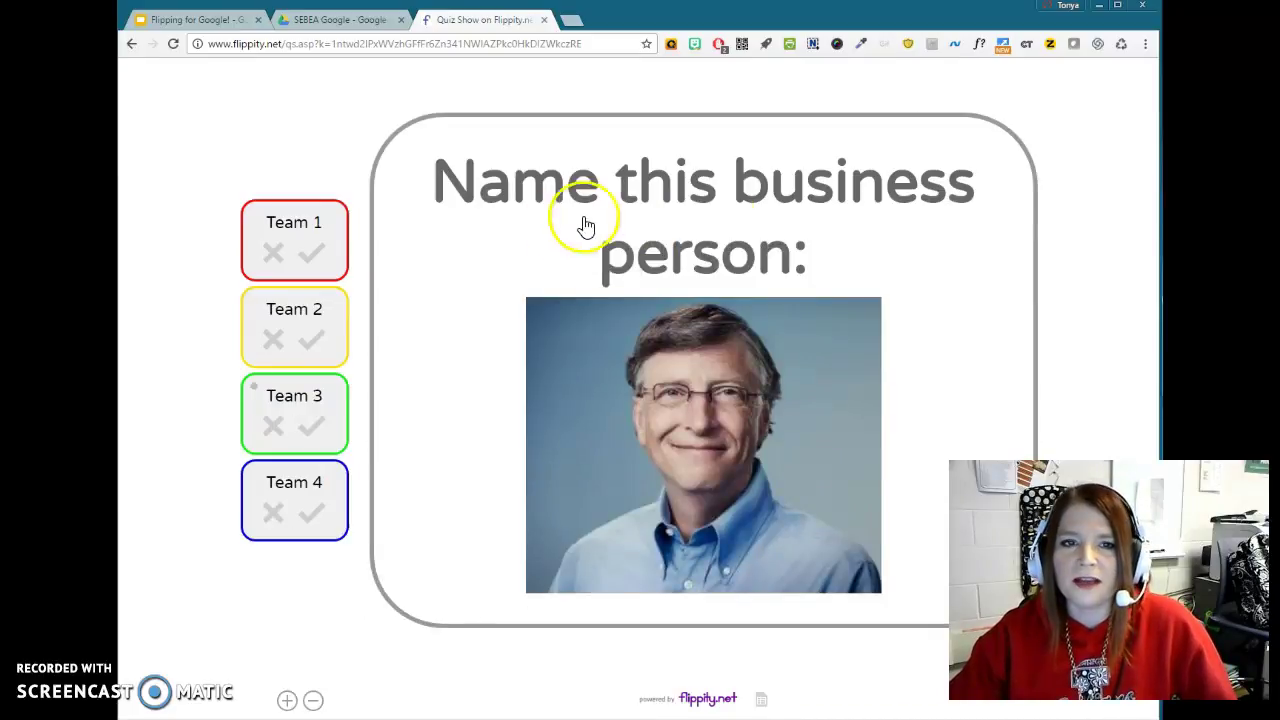
{"action": "left_click", "coordinate": [988, 262]}
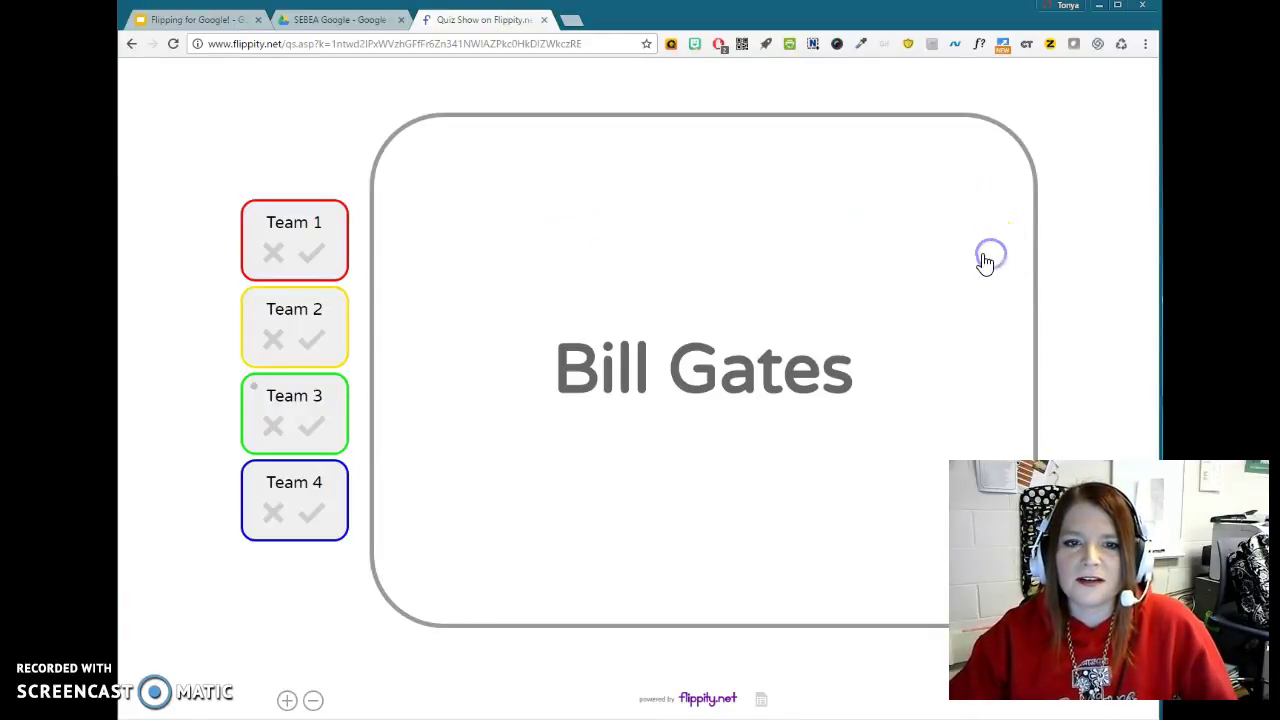
{"action": "left_click", "coordinate": [309, 343]}
{"action": "left_click", "coordinate": [310, 255]}
{"action": "left_click", "coordinate": [809, 477]}
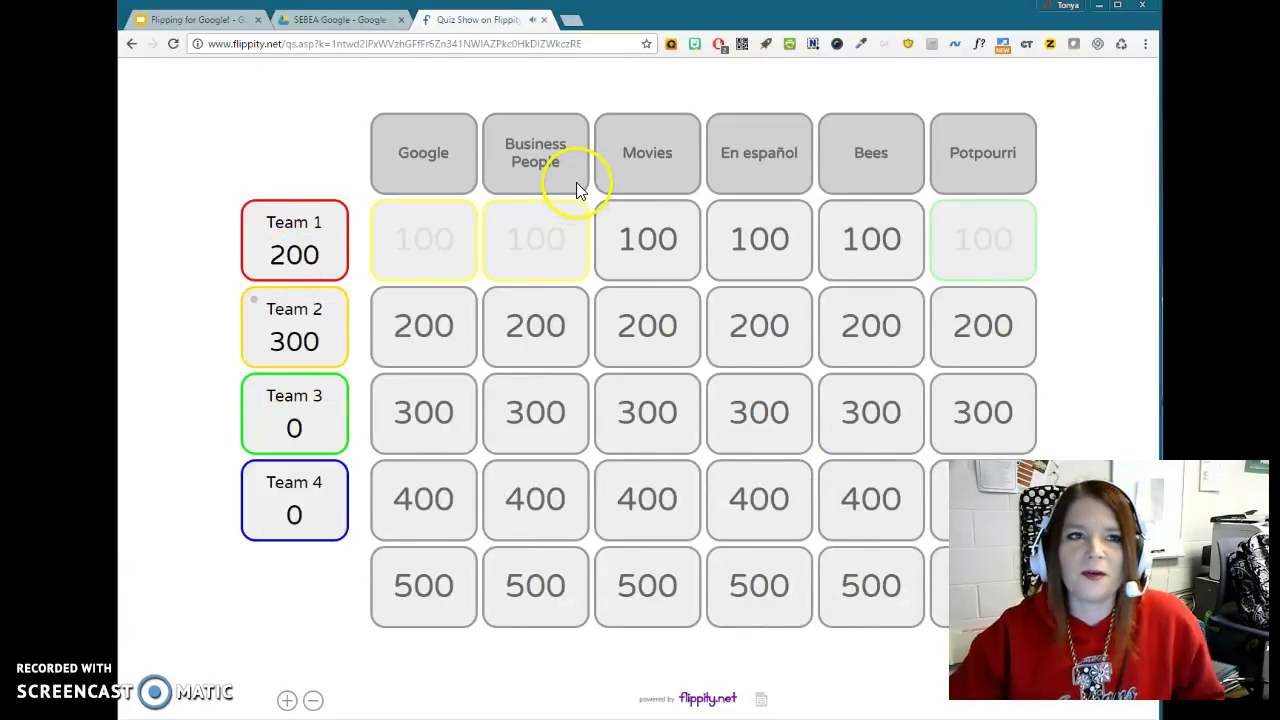
- Create a new Google Sheets spreadsheet inside the shared SEBEA Google folder
{"action": "left_click", "coordinate": [330, 24]}
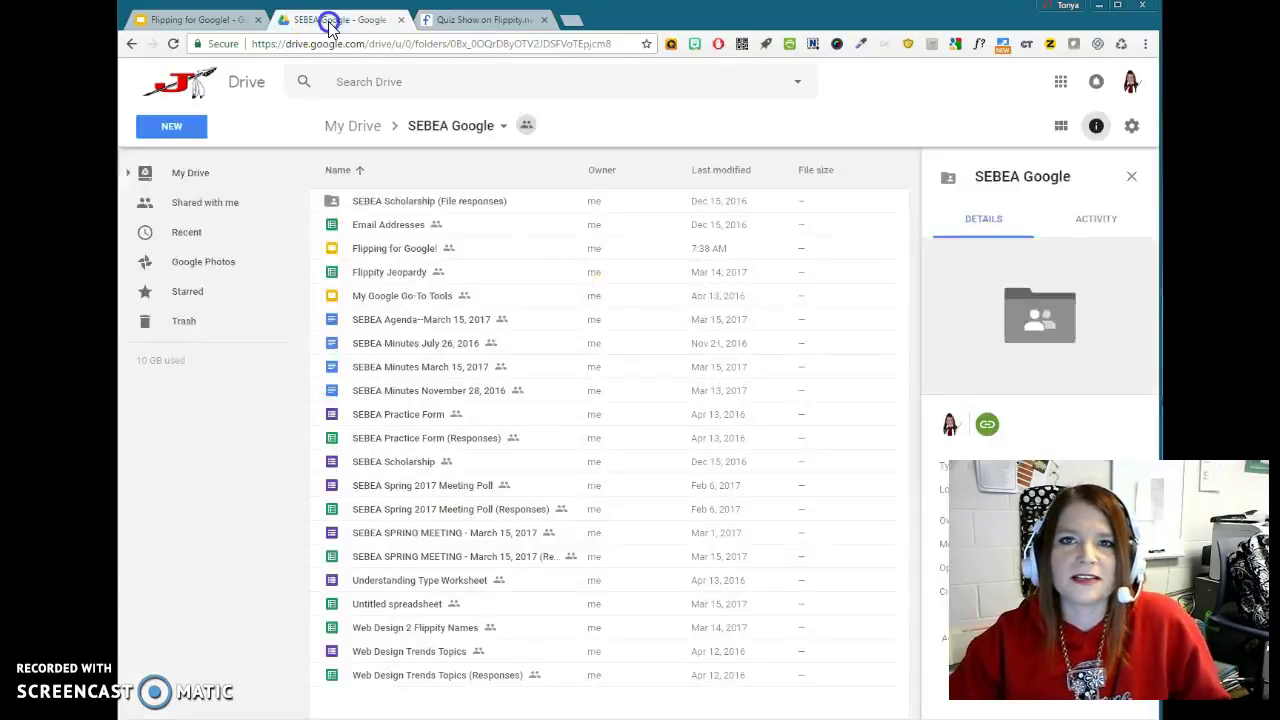
{"action": "left_click", "coordinate": [203, 175]}
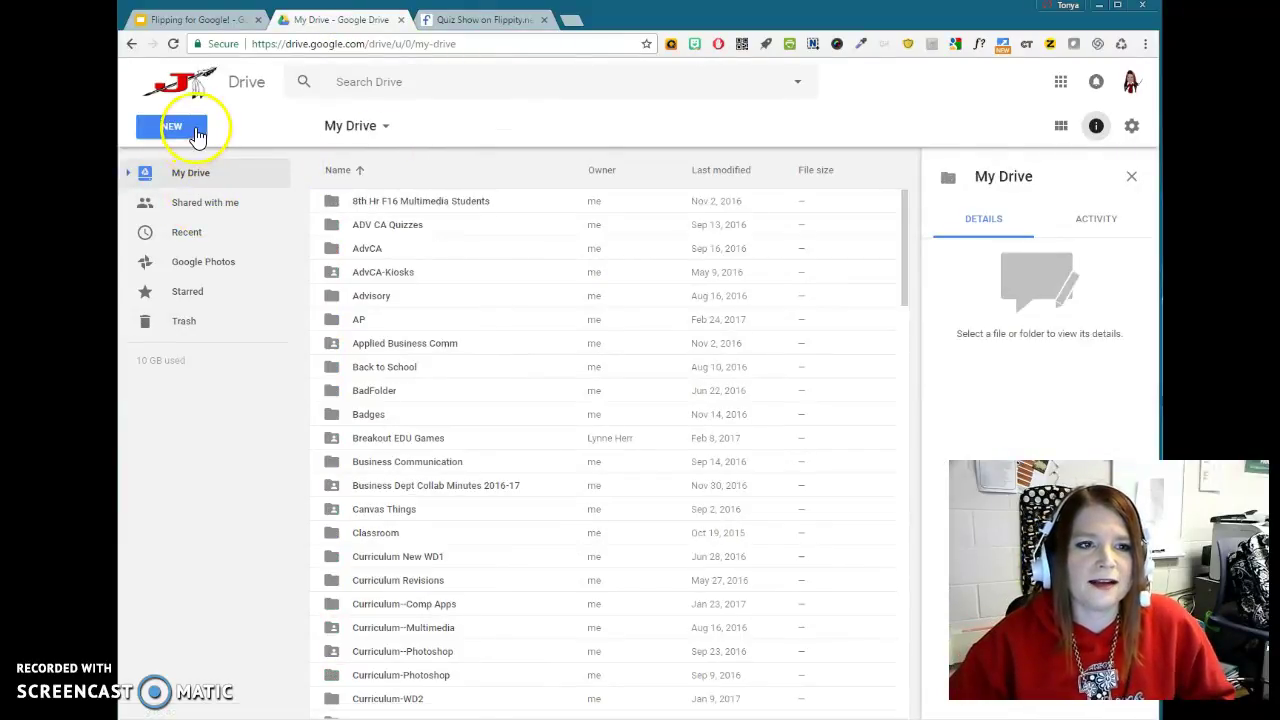
{"action": "scroll", "coordinate": [471, 590], "scroll_direction": "down", "scroll_amount": 6}
{"action": "scroll", "coordinate": [471, 590], "scroll_direction": "down", "scroll_amount": 3}
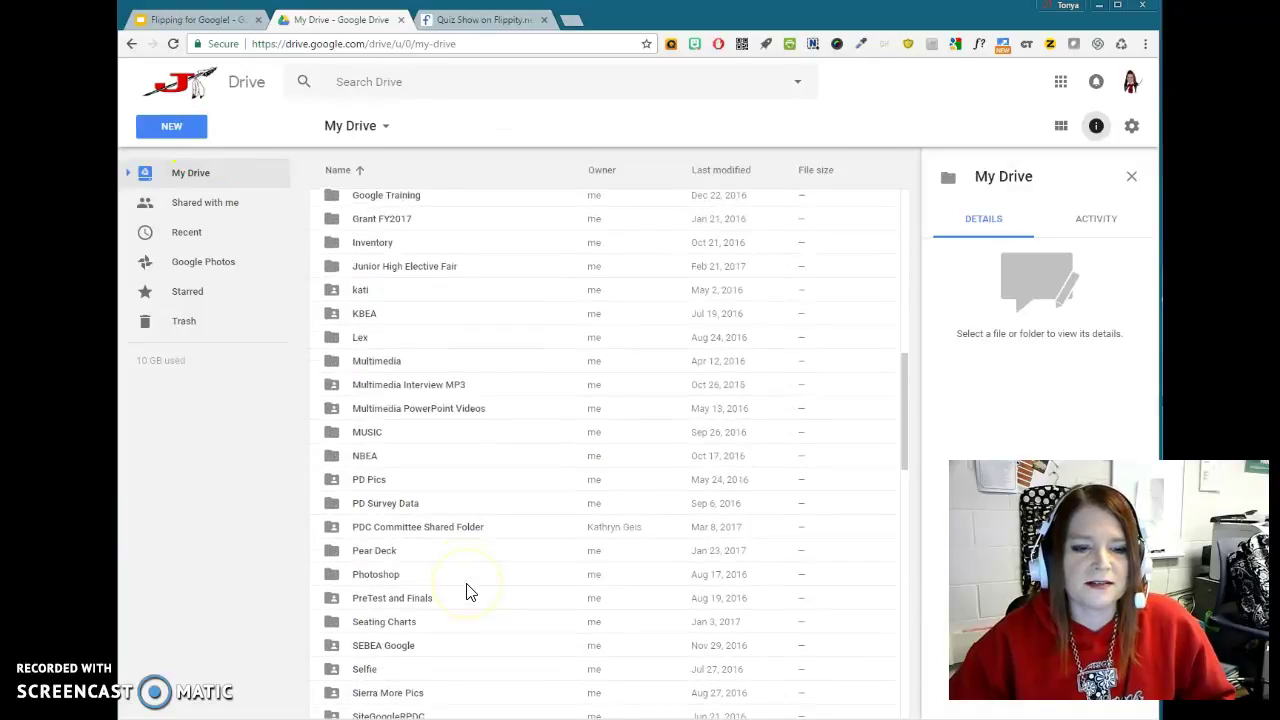
{"action": "left_click", "coordinate": [386, 499]}
{"action": "double_click", "coordinate": [386, 499]}
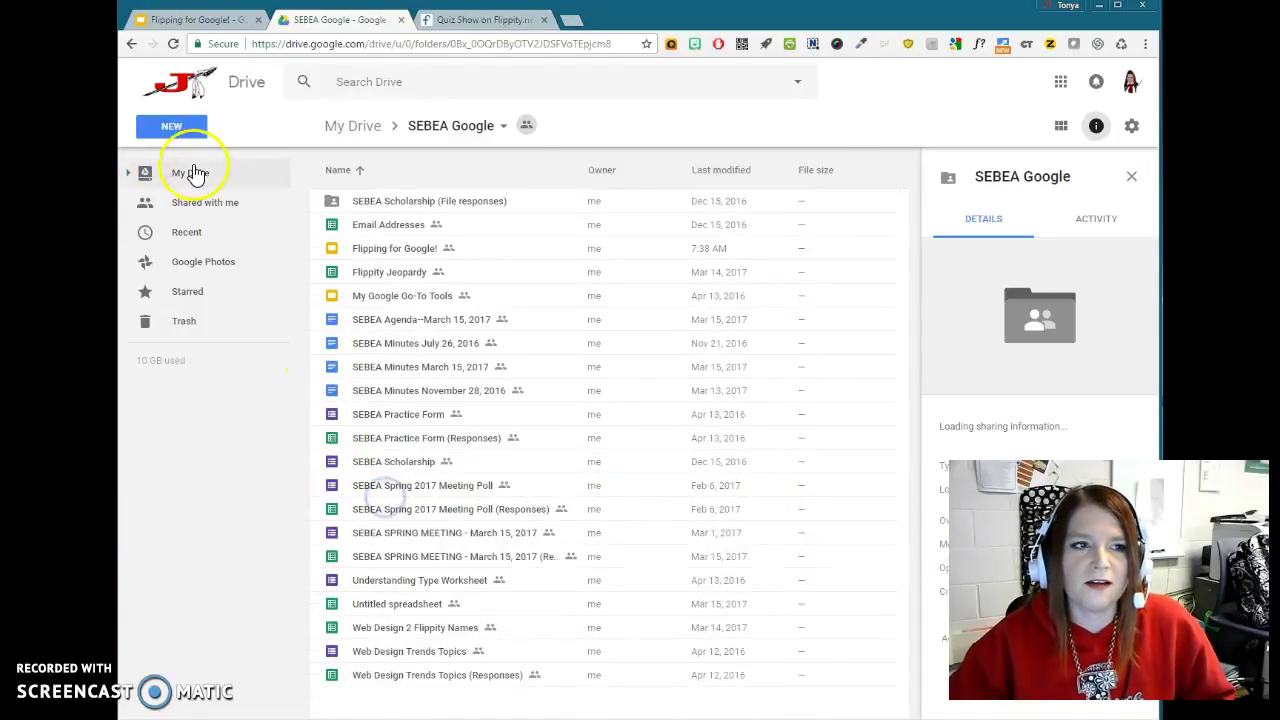
{"action": "left_click", "coordinate": [199, 132]}
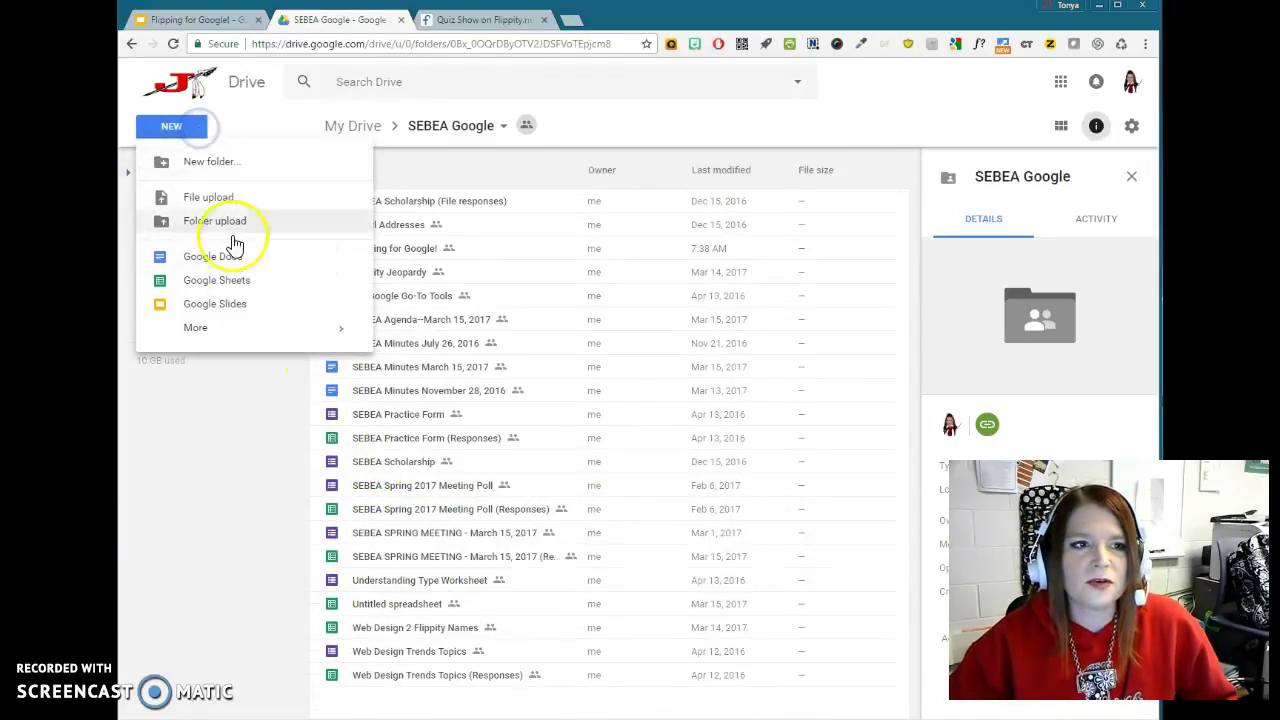
{"action": "left_click", "coordinate": [232, 284]}
{"action": "left_click", "coordinate": [799, 421]}
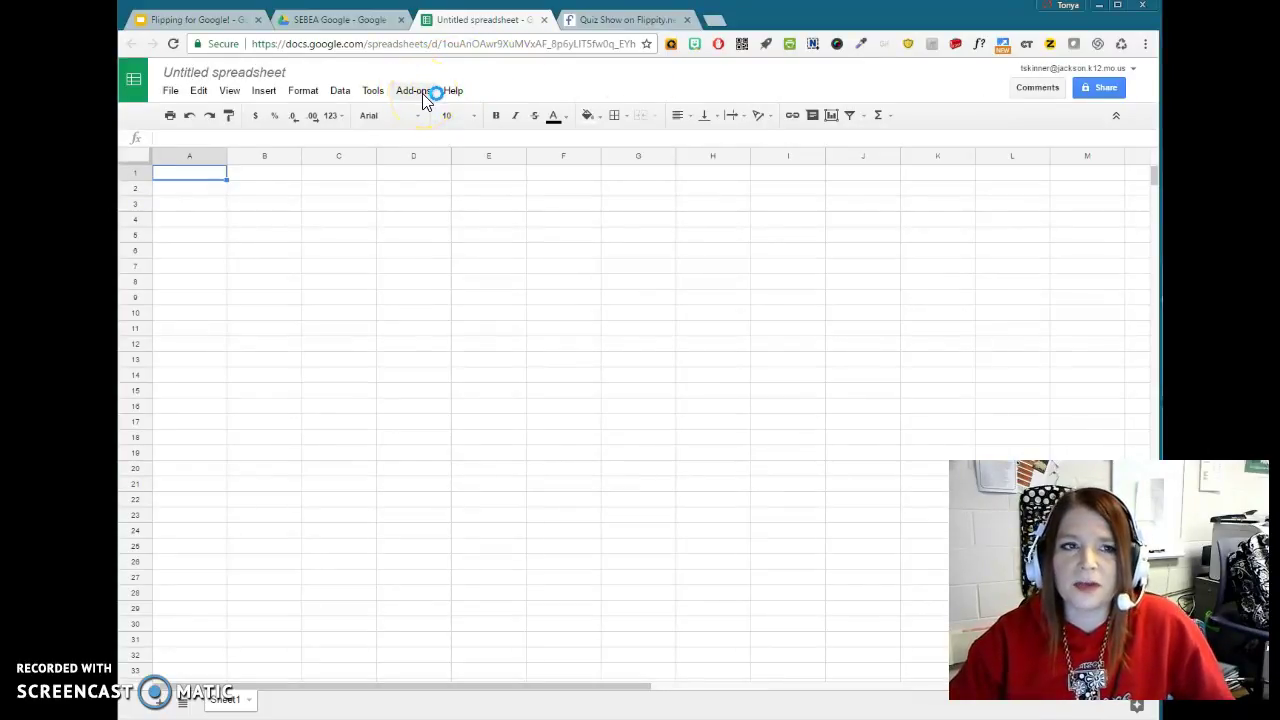
- Search the add-on store for 'flip' and confirm Flippity appears under Add-ons
{"action": "left_click", "coordinate": [418, 91]}
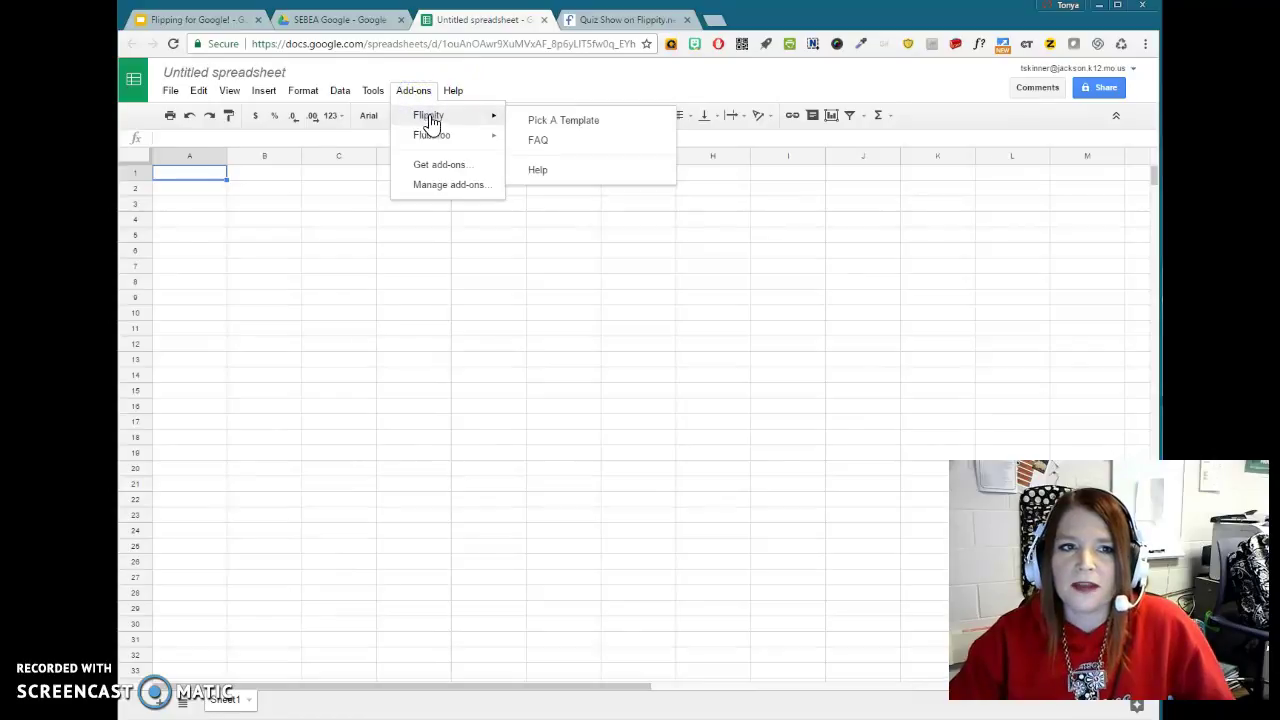
{"action": "left_click", "coordinate": [430, 118]}
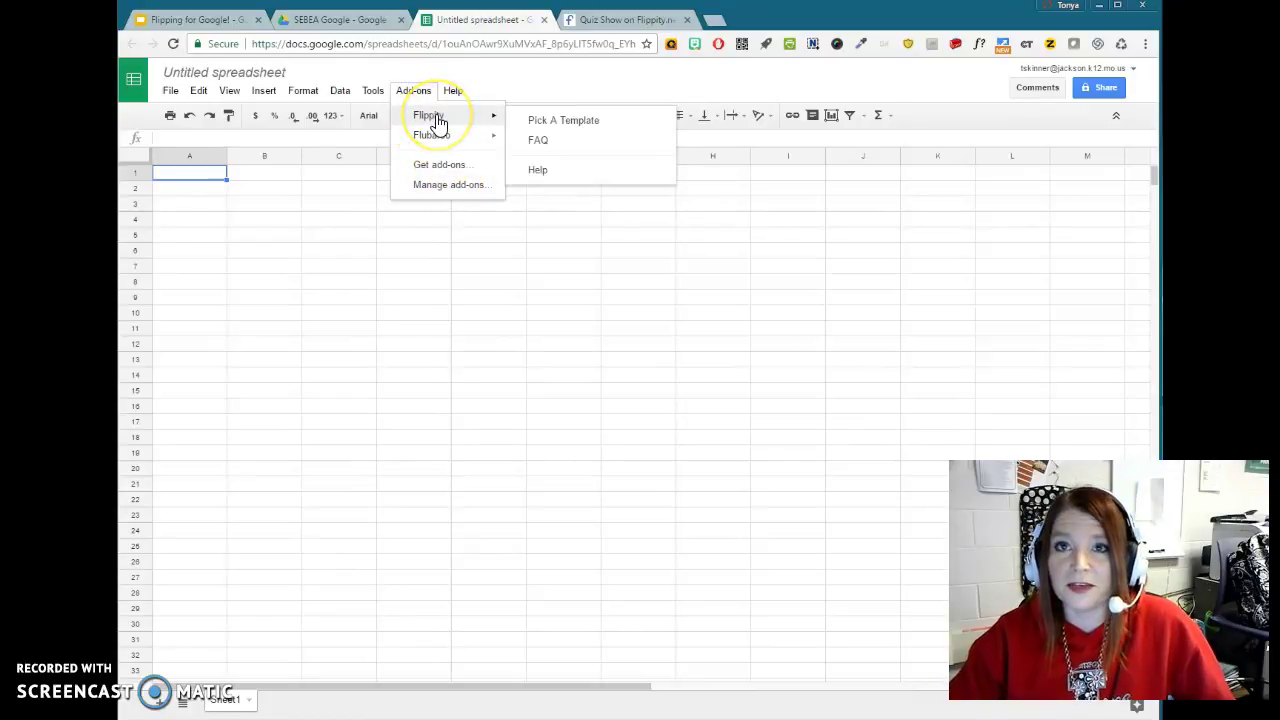
{"action": "left_click", "coordinate": [445, 166]}
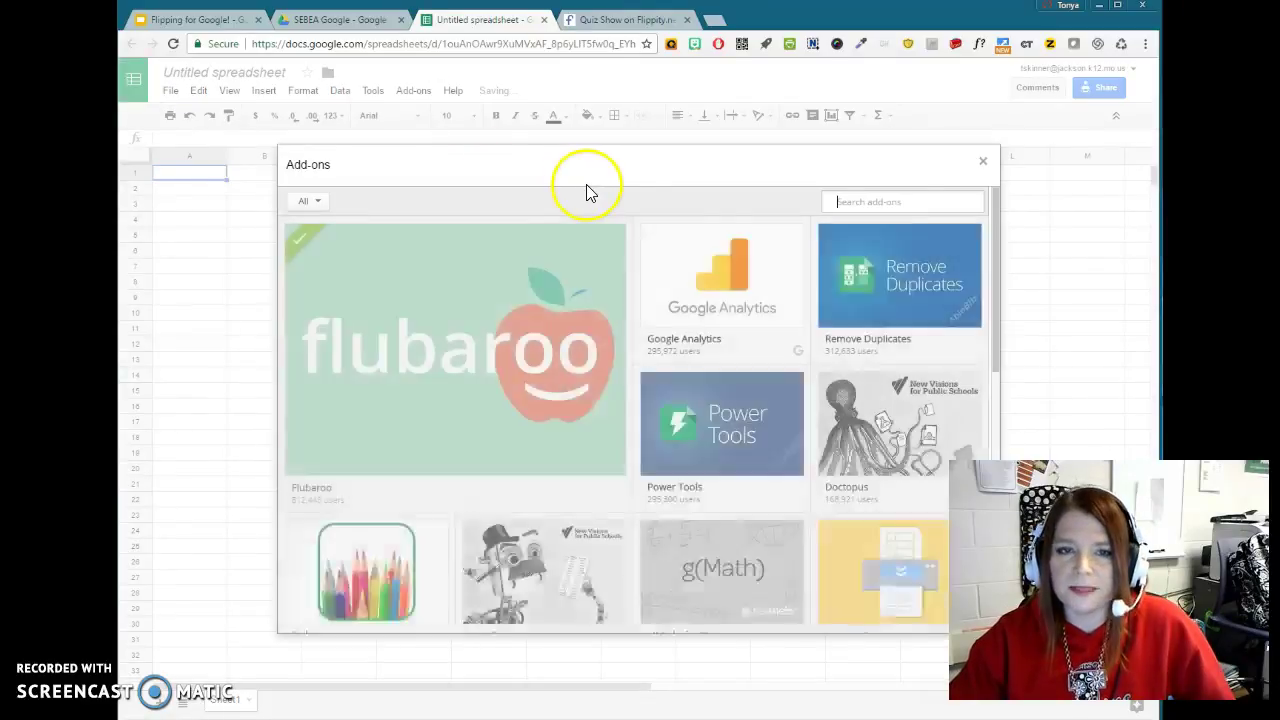
{"action": "left_click", "coordinate": [911, 204]}
{"action": "type", "text": "flippity"}
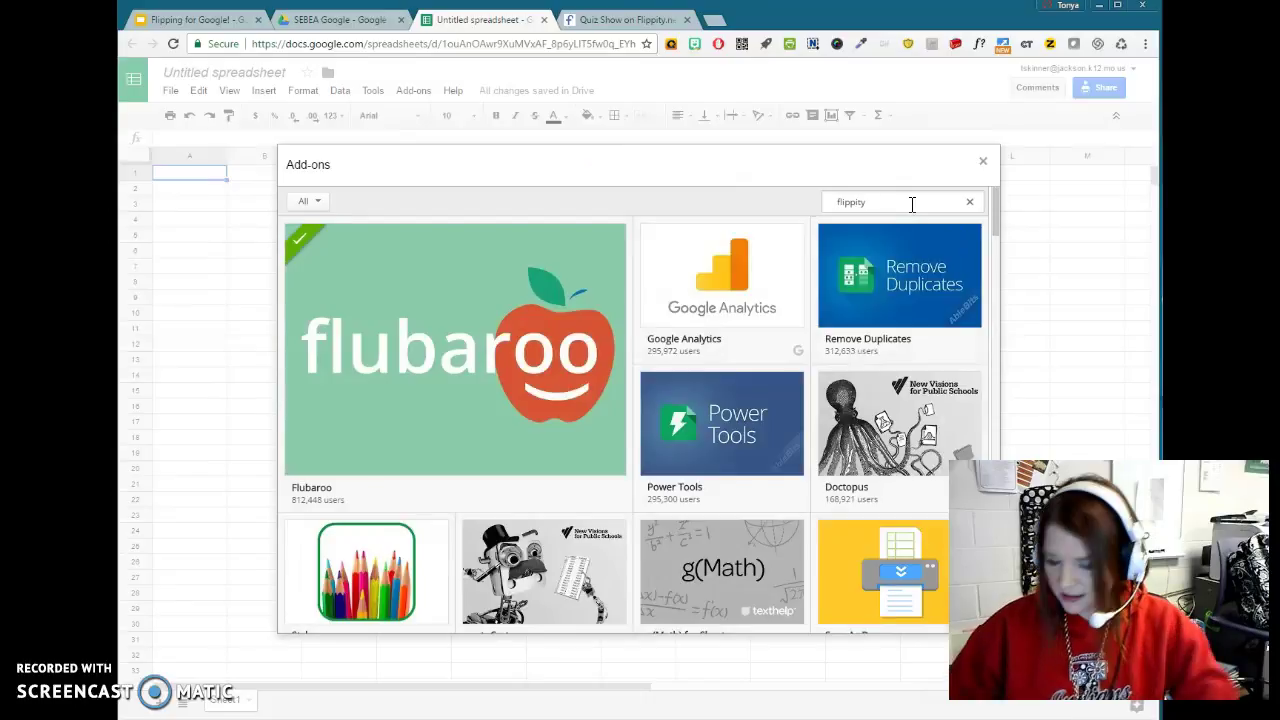
{"action": "key", "text": "Return"}
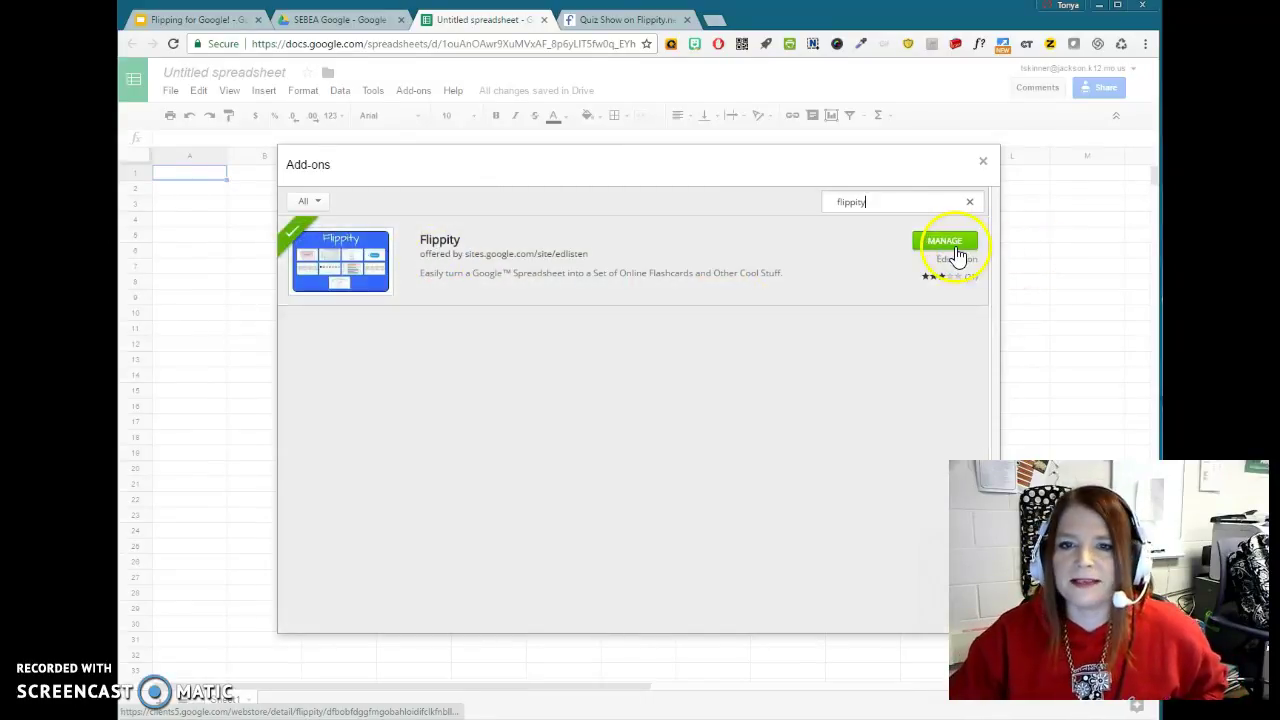
{"action": "left_click", "coordinate": [983, 161]}
{"action": "left_click", "coordinate": [414, 91]}
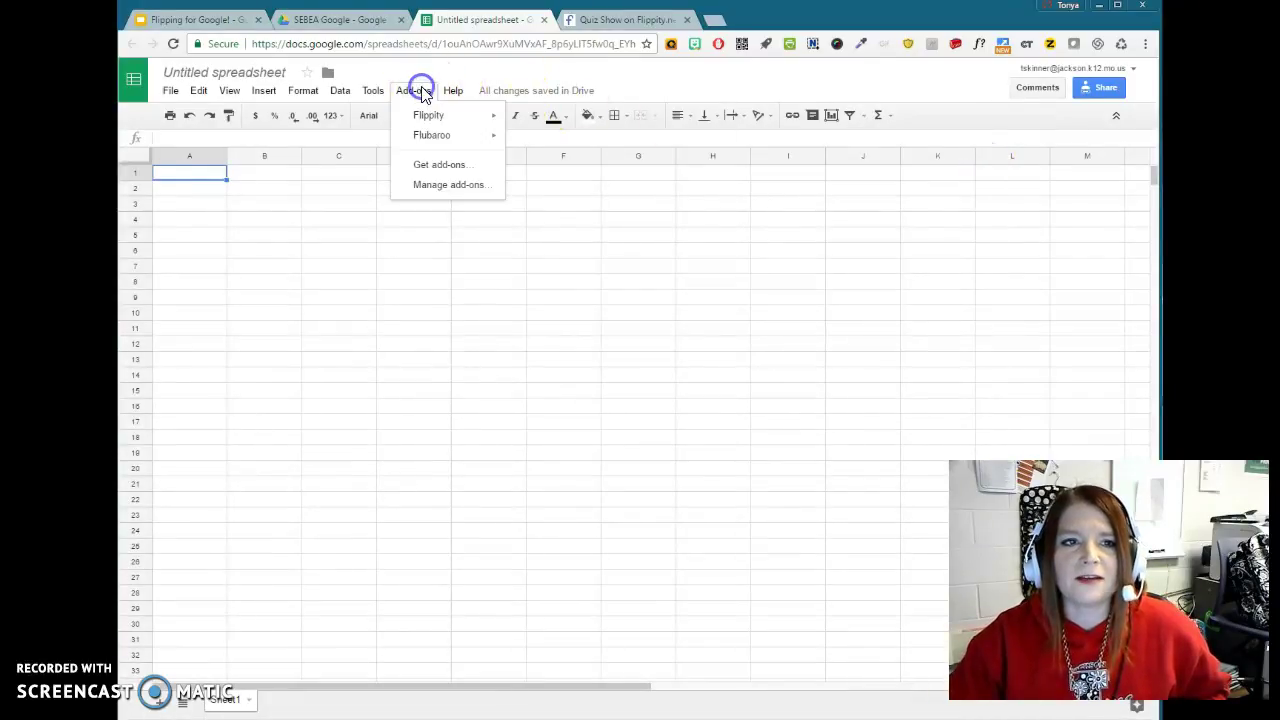
{"action": "left_click", "coordinate": [428, 118]}
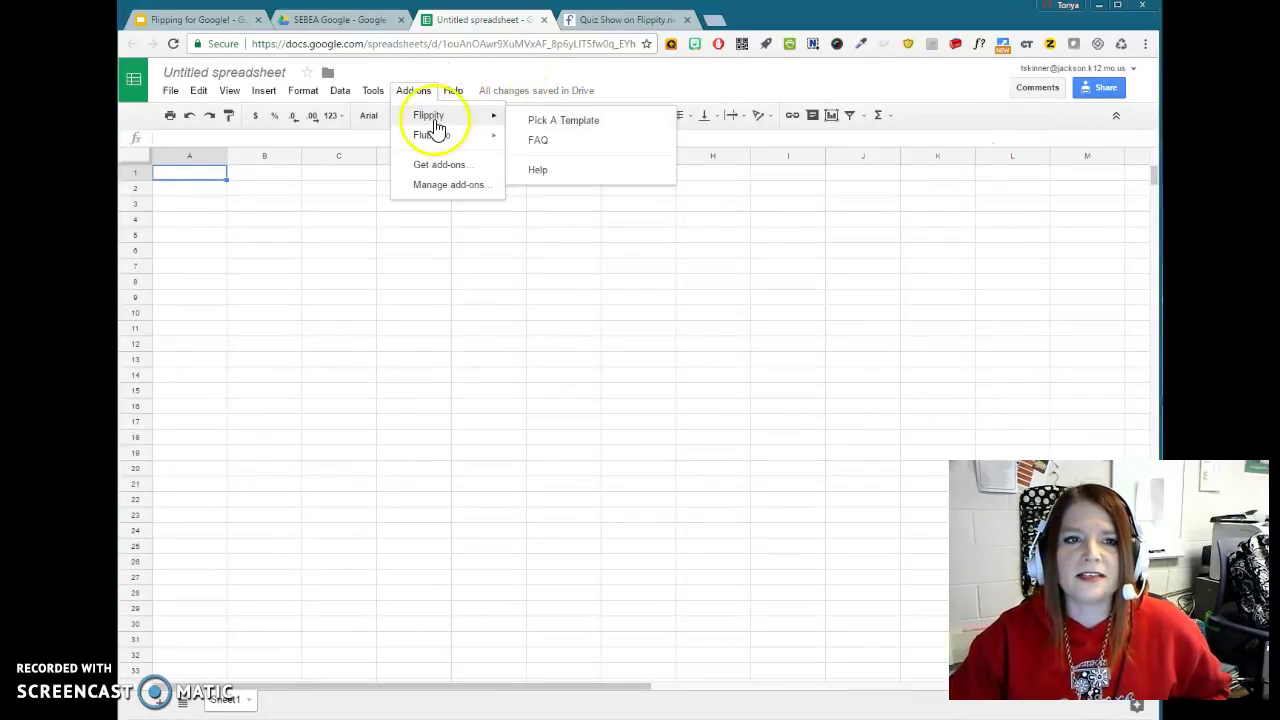
- Browse the Flippity templates past Crossword and build the Random Name Picker template
{"action": "left_click", "coordinate": [563, 120]}
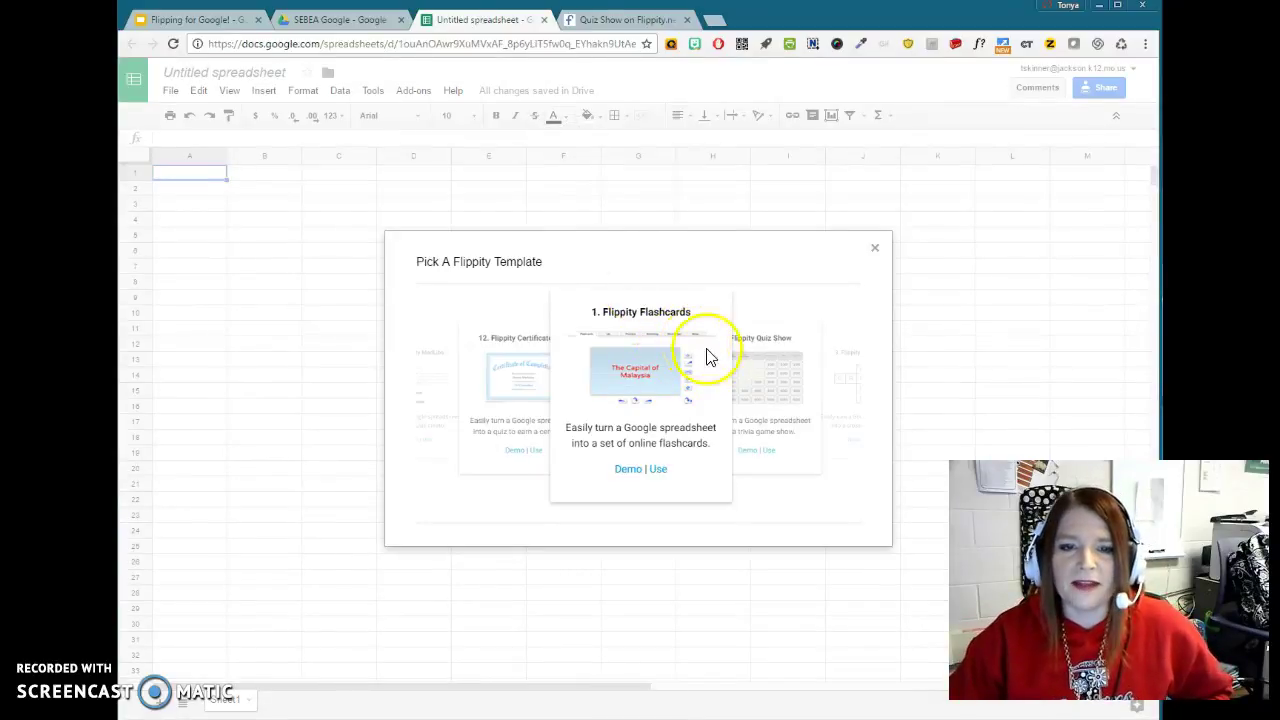
{"action": "left_click", "coordinate": [760, 384]}
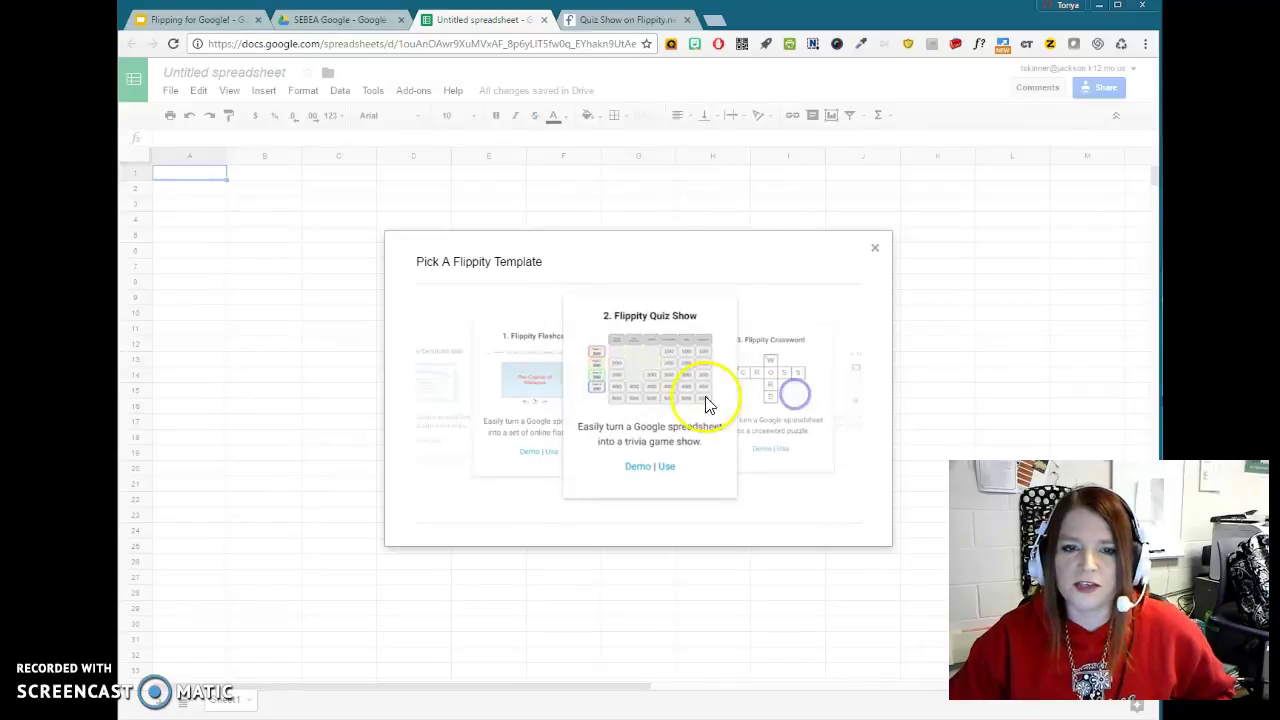
{"action": "left_click", "coordinate": [792, 388]}
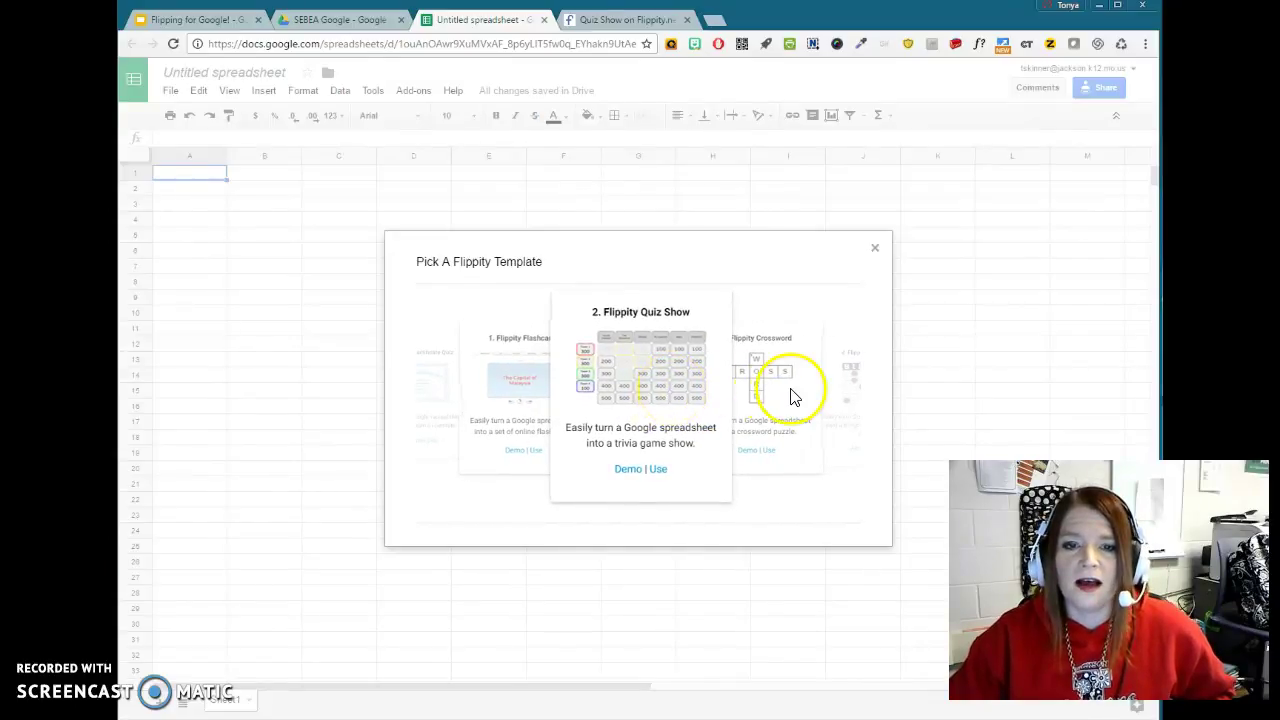
{"action": "left_click", "coordinate": [798, 385]}
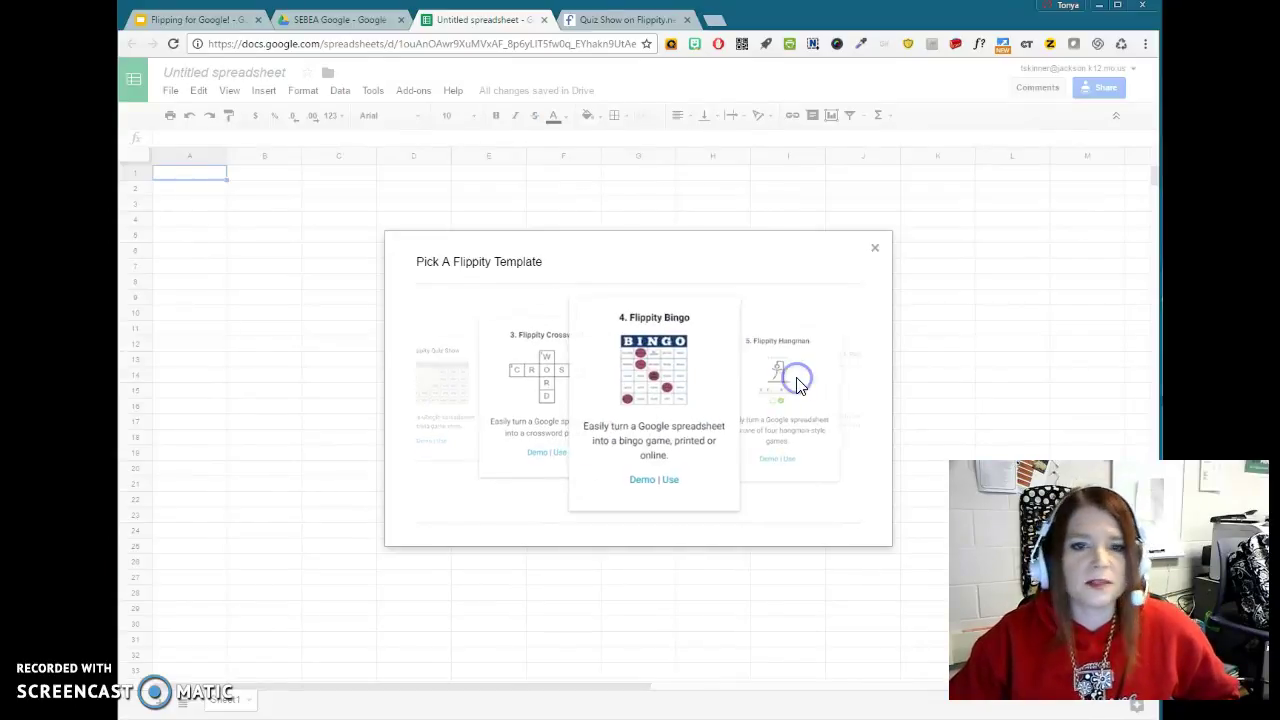
{"action": "left_click", "coordinate": [798, 385]}
{"action": "left_click", "coordinate": [798, 385]}
{"action": "left_click", "coordinate": [797, 378]}
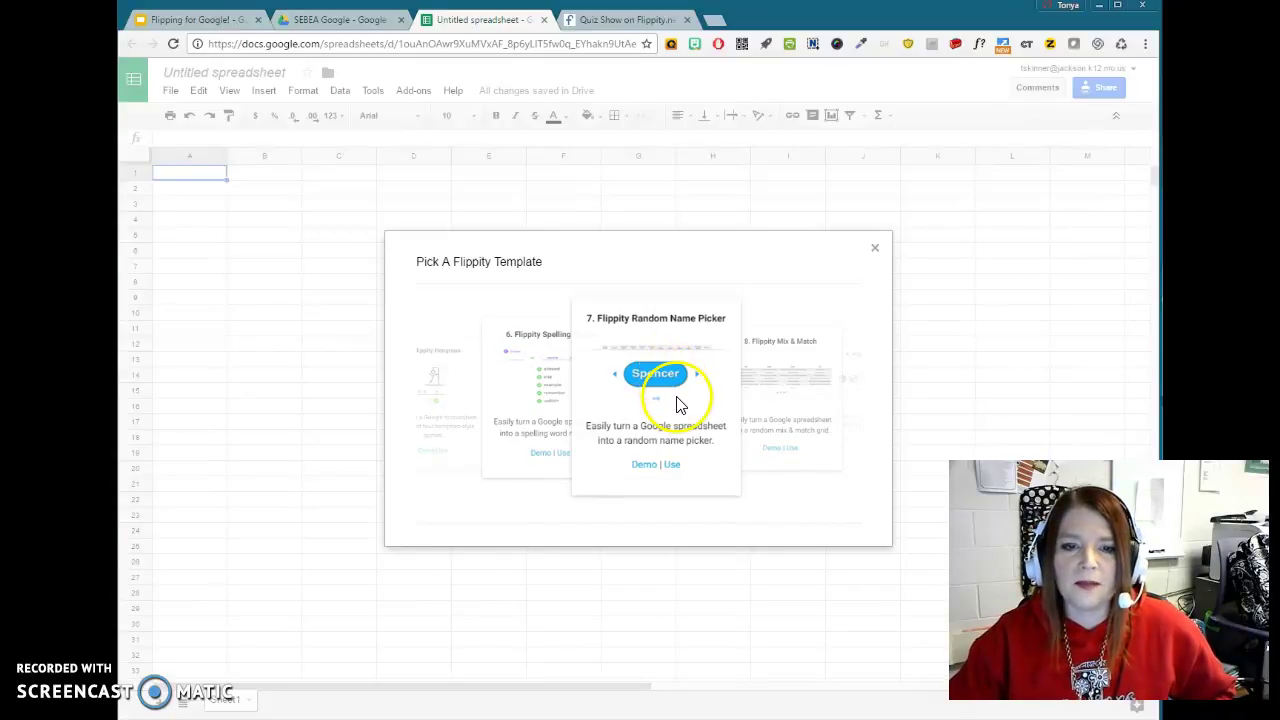
{"action": "left_click", "coordinate": [670, 466]}
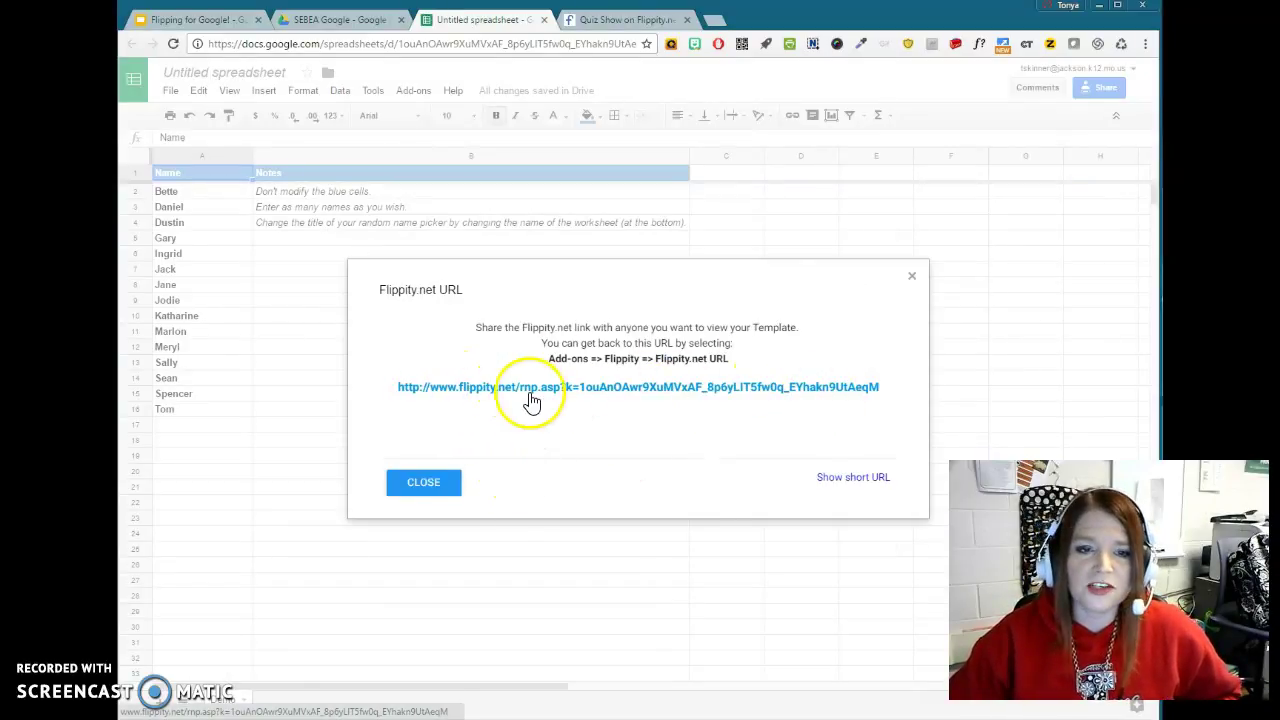
- Copy the Flippity.net link for the name picker and close the URL dialog
{"action": "left_click_drag", "start_coordinate": [884, 398], "coordinate": [389, 386]}
{"action": "right_click", "coordinate": [429, 388]}
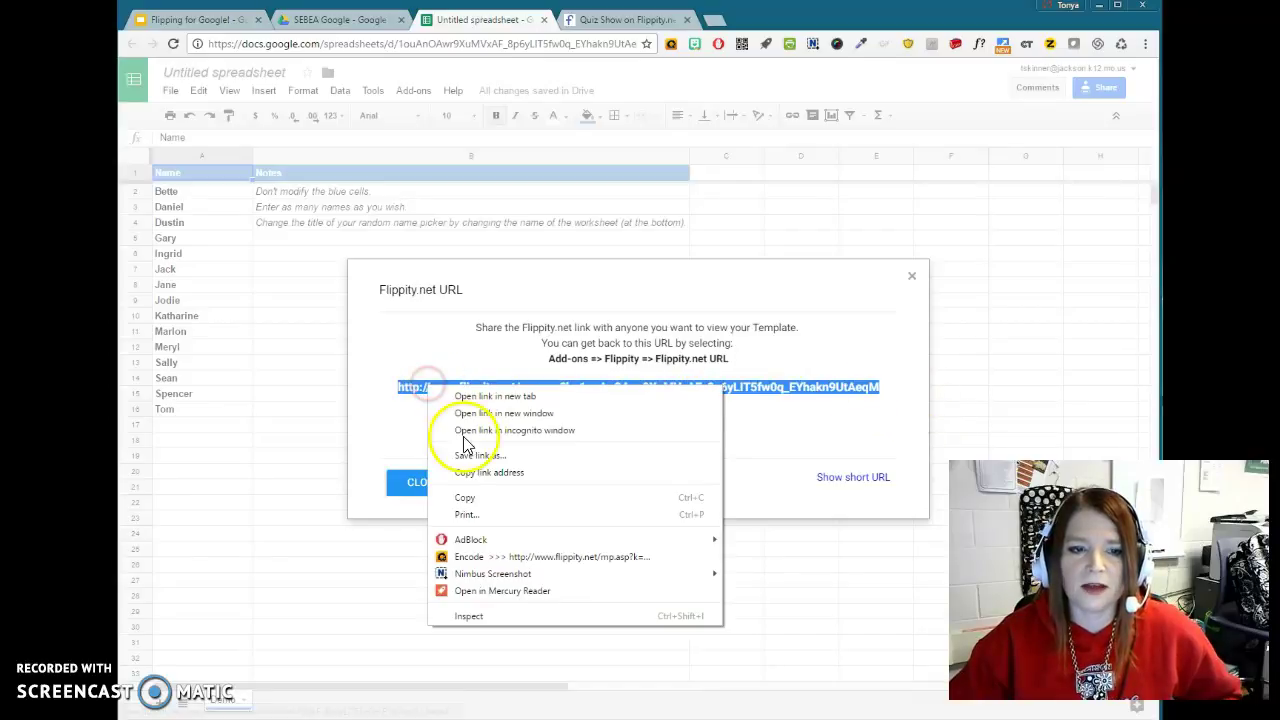
{"action": "left_click", "coordinate": [466, 497]}
{"action": "left_click", "coordinate": [438, 483]}
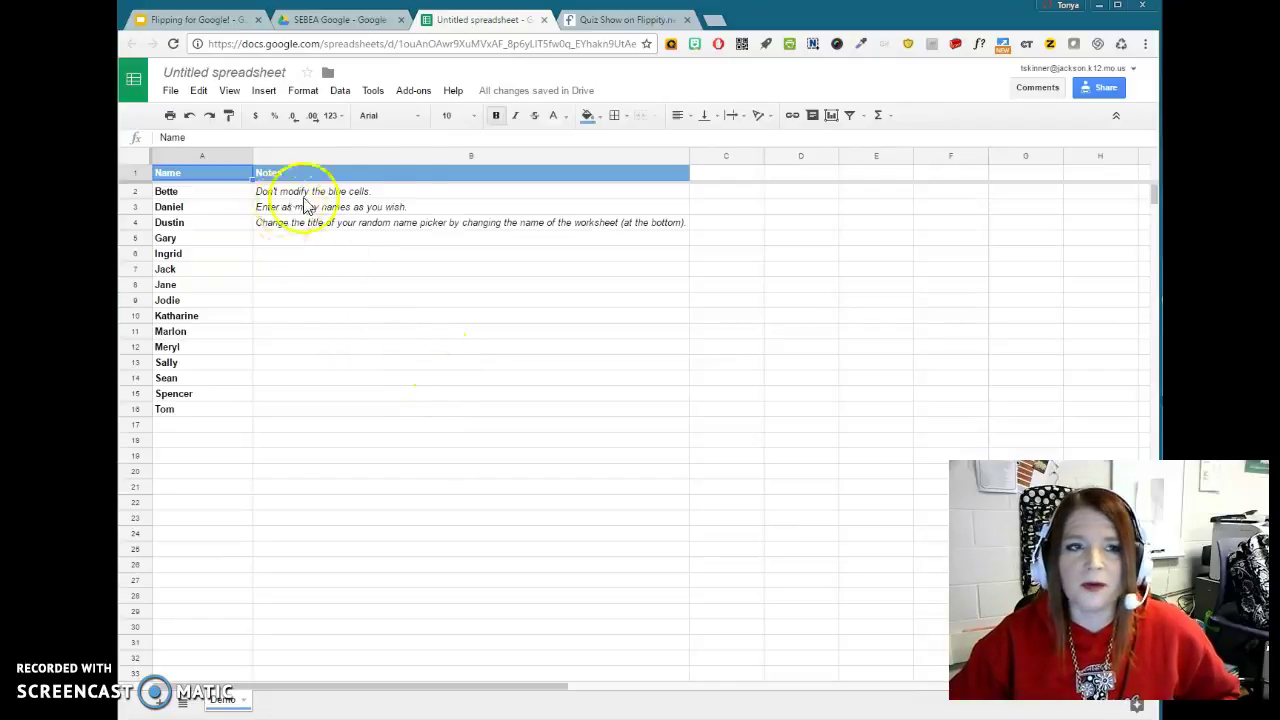
{"action": "left_click", "coordinate": [407, 92]}
{"action": "left_click", "coordinate": [428, 115]}
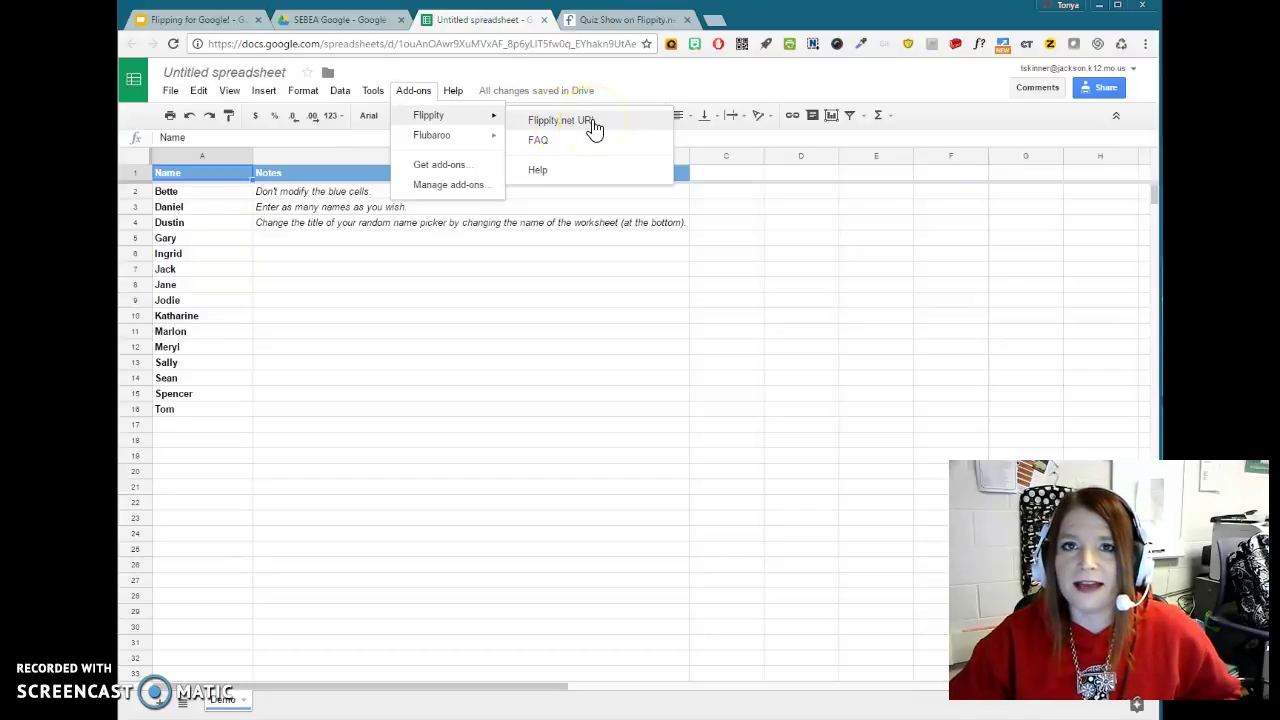
{"action": "left_click", "coordinate": [668, 76]}
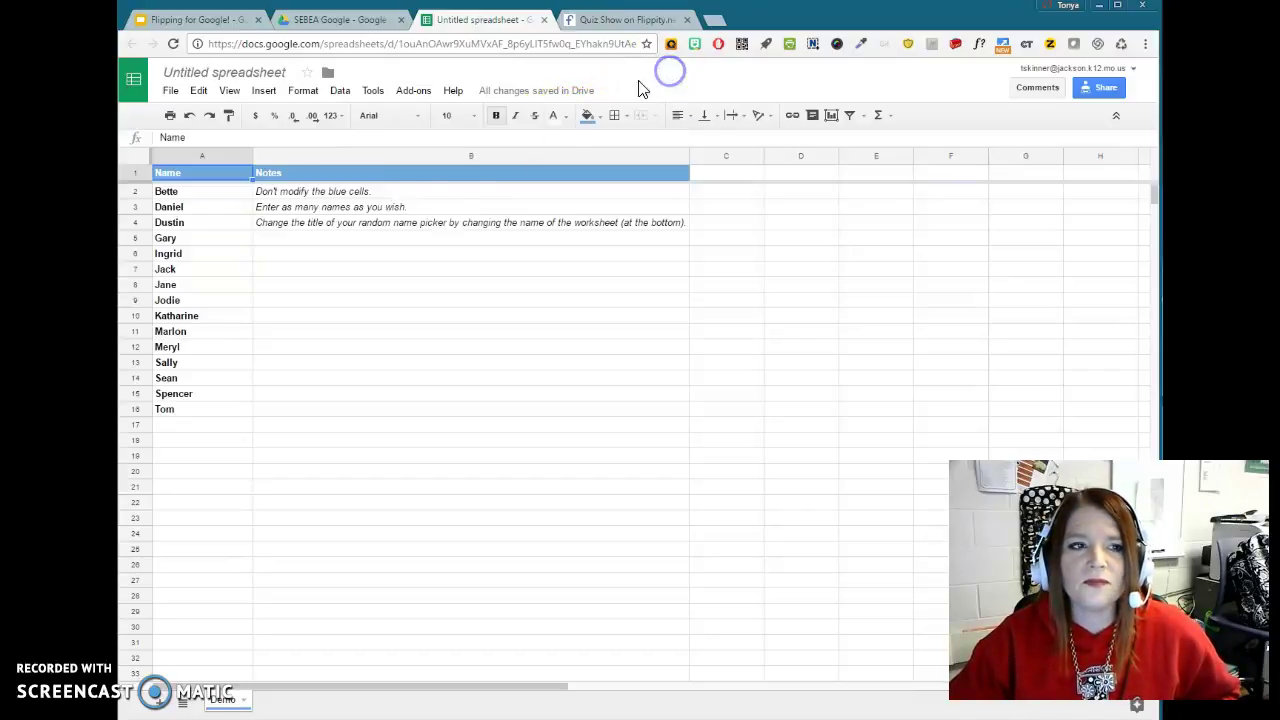
- Replace the first names with John and Peter and delete Meryl through Tom
{"action": "left_click", "coordinate": [228, 200]}
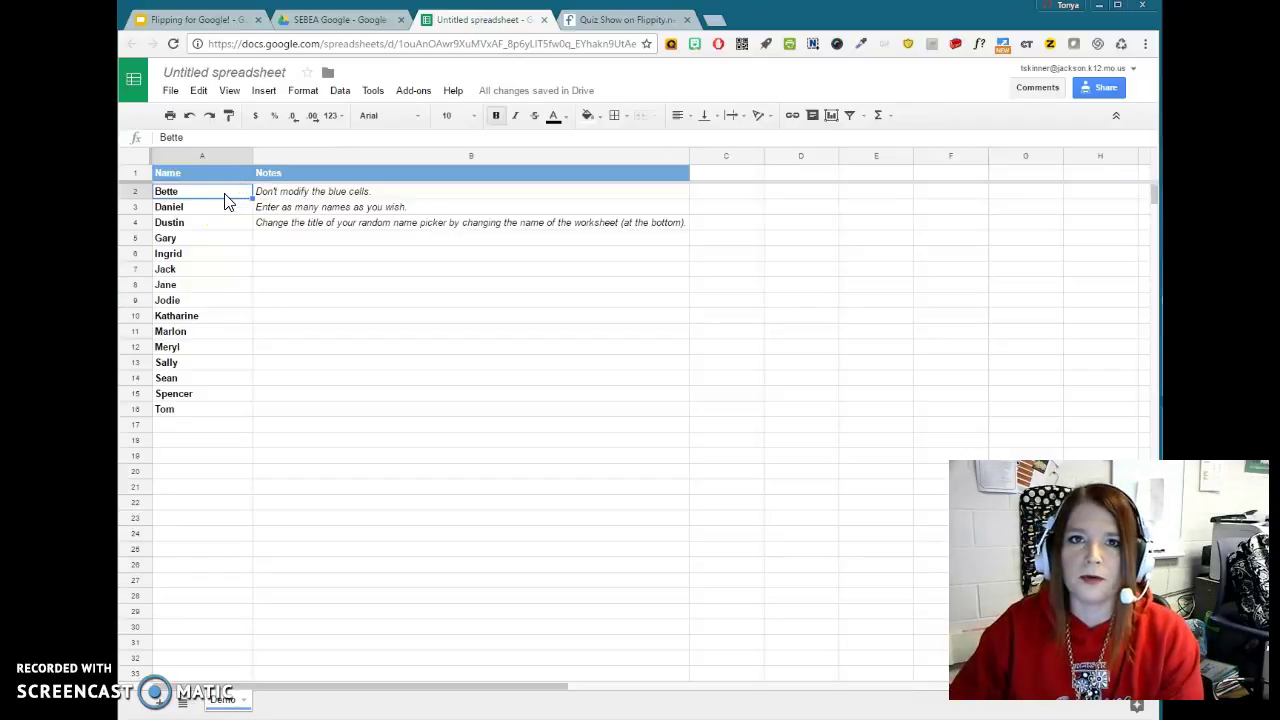
{"action": "type", "text": "John"}
{"action": "key", "text": "Return"}
{"action": "type", "text": "Peter"}
{"action": "key", "text": "Return"}
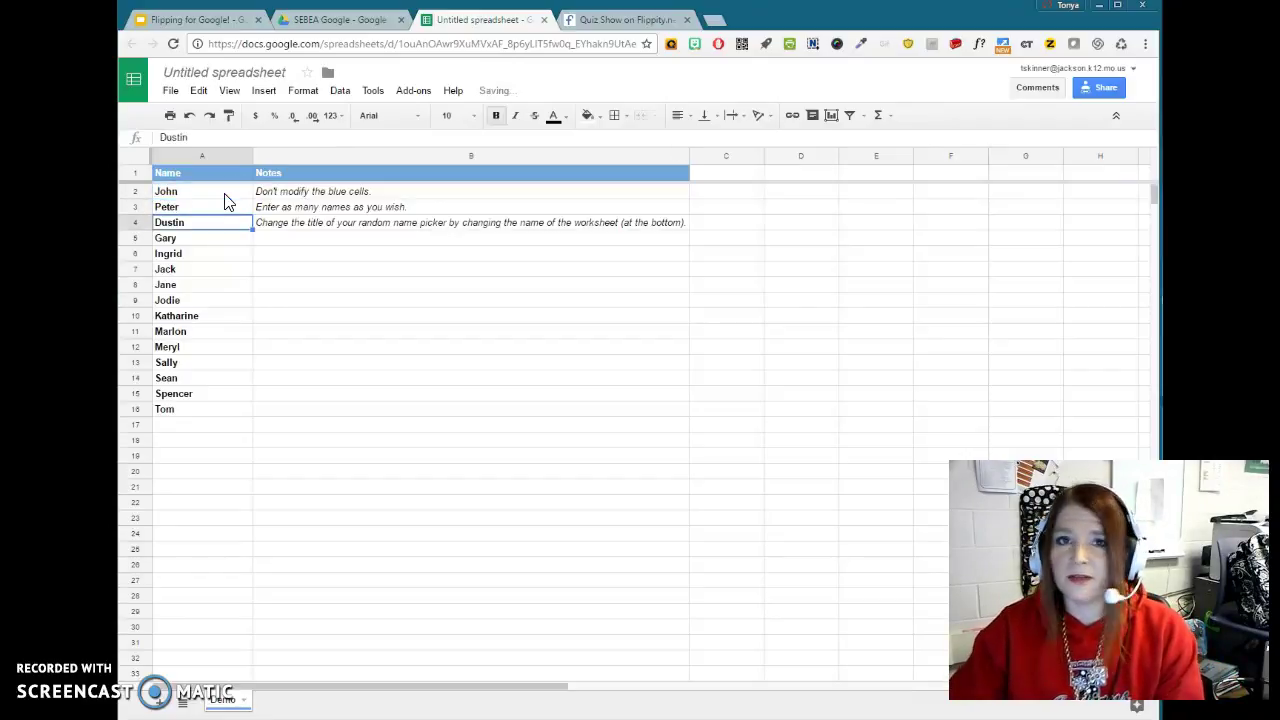
{"action": "left_click_drag", "start_coordinate": [200, 409], "coordinate": [206, 346]}
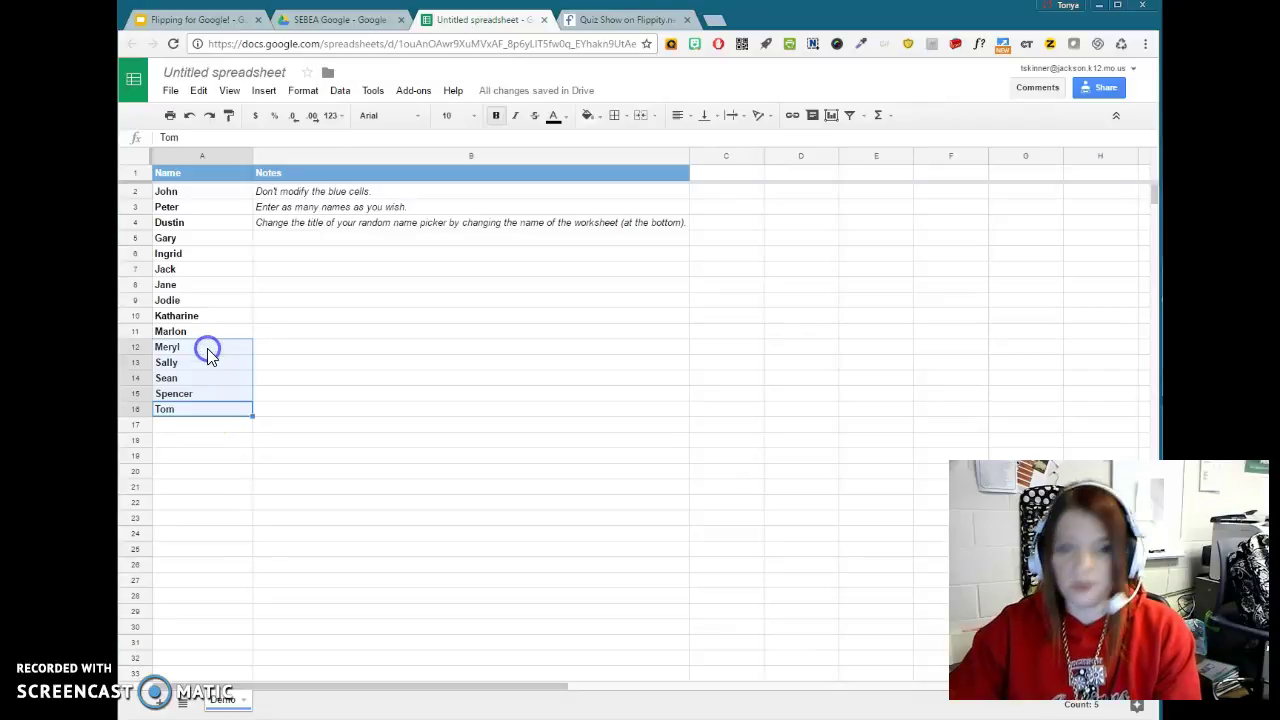
{"action": "key", "text": "Delete"}
{"action": "left_click", "coordinate": [363, 434]}
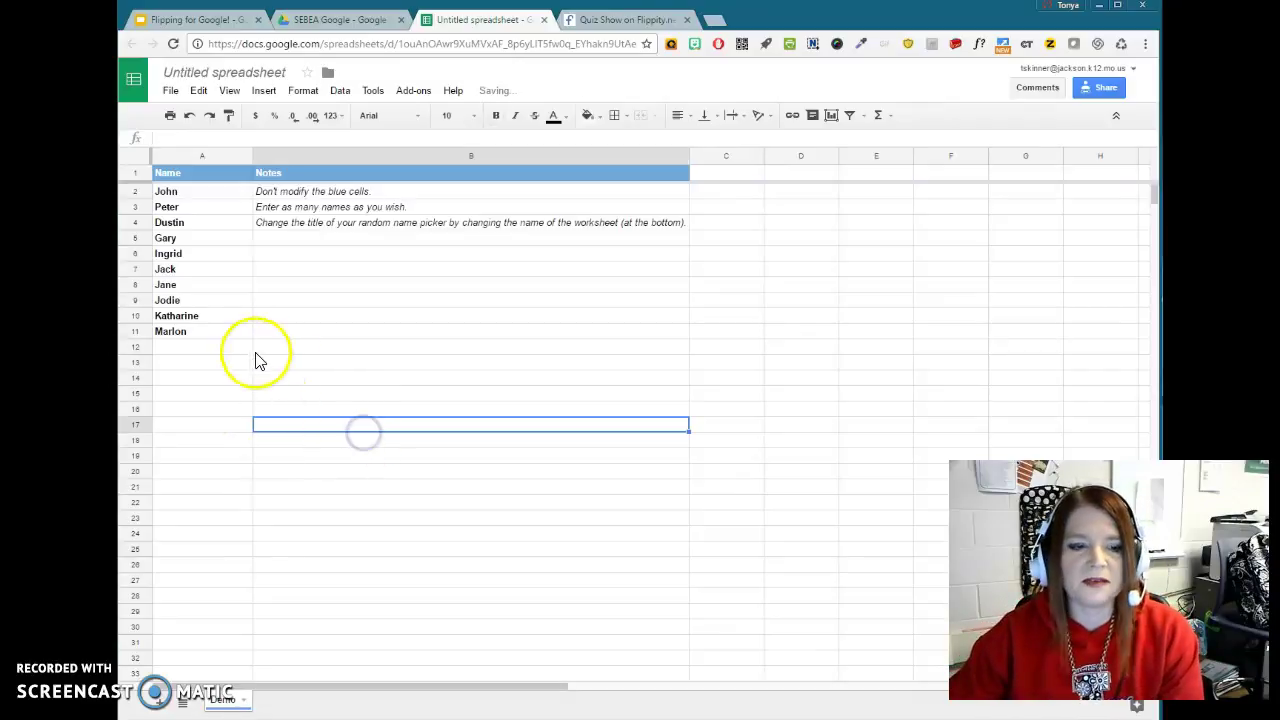
- Rename the spreadsheet to 'Names Example'
{"action": "left_click", "coordinate": [236, 74]}
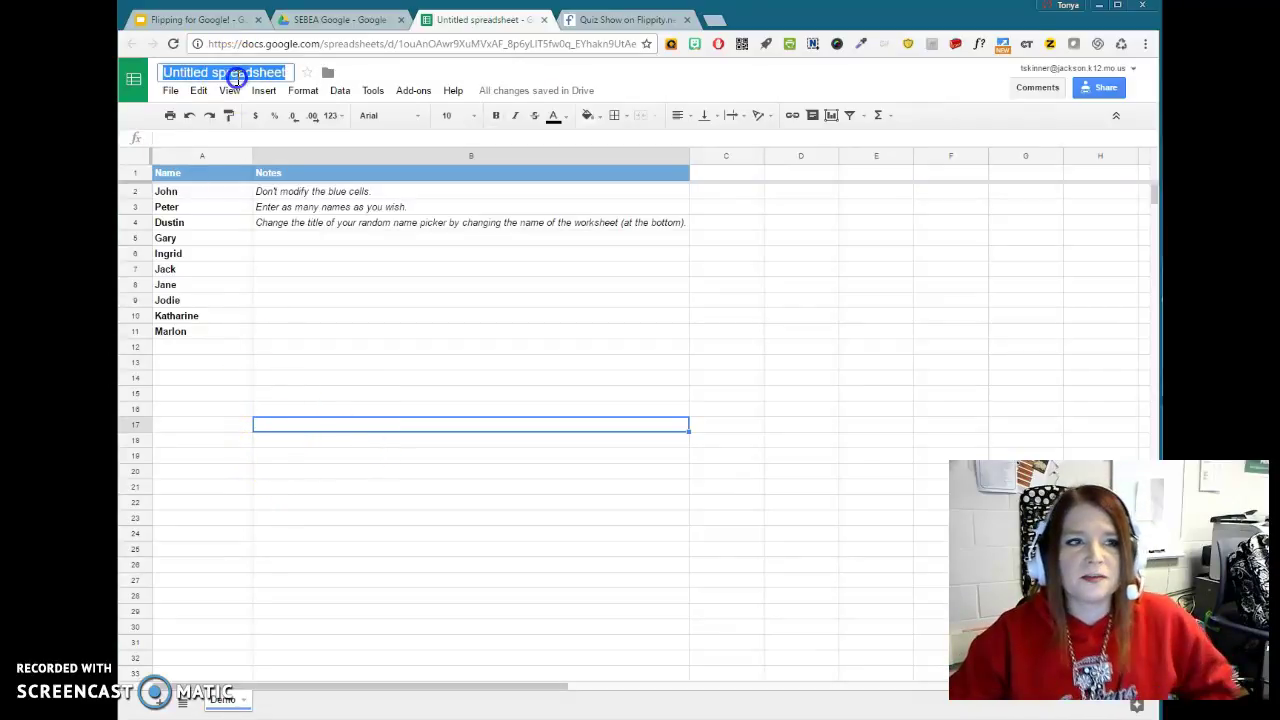
{"action": "type", "text": "Names Example"}
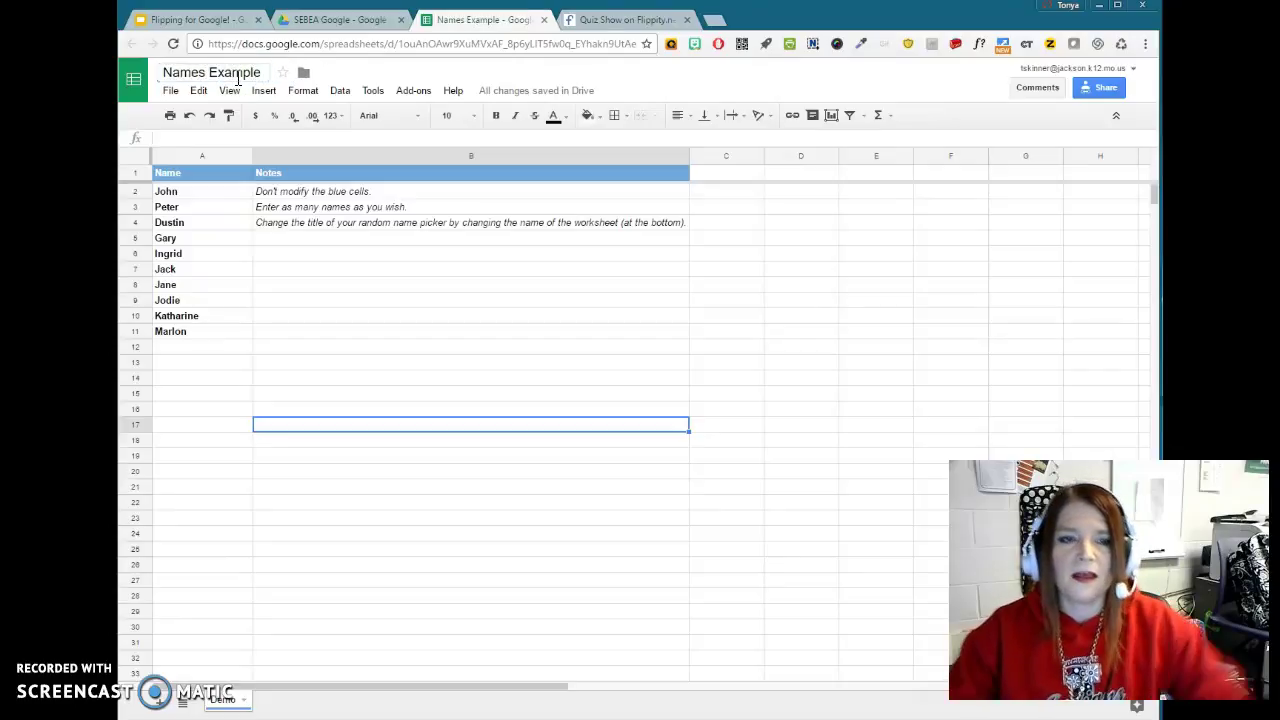
{"action": "left_click", "coordinate": [259, 90]}
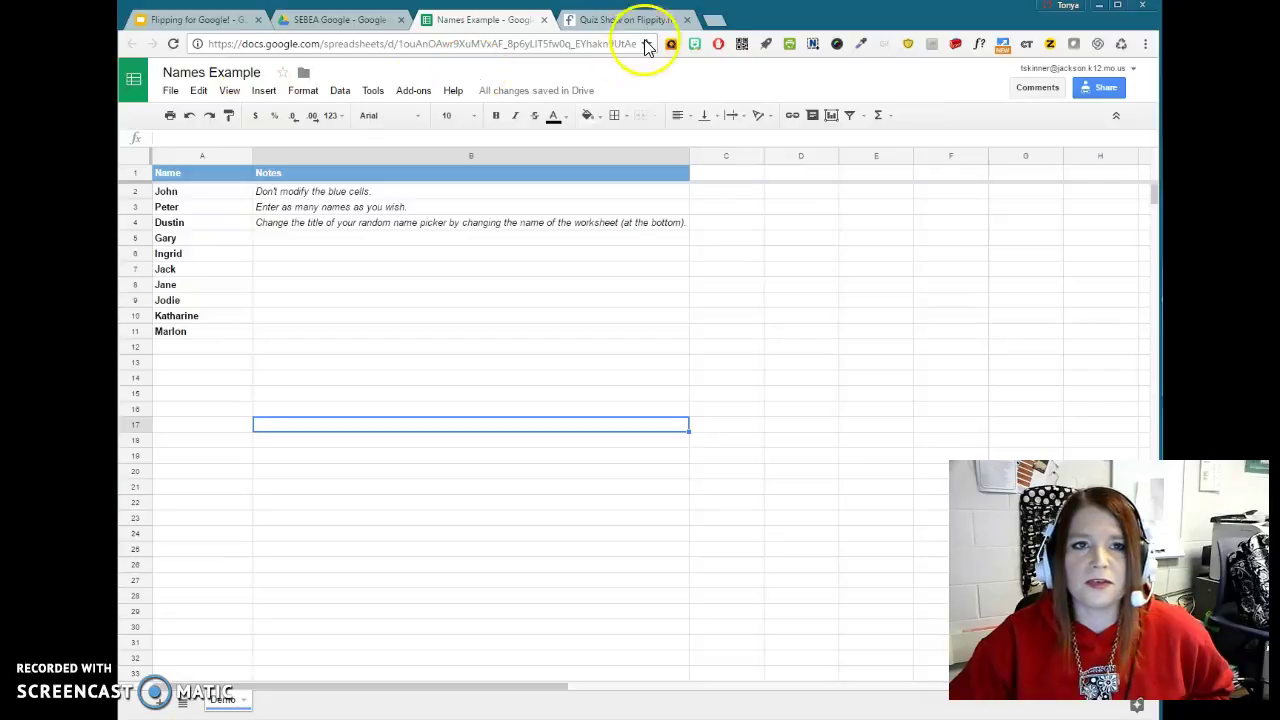
- Load the copied Flippity link in a new tab and pick names Dustin and Gary
{"action": "left_click", "coordinate": [713, 19]}
{"action": "right_click", "coordinate": [633, 43]}
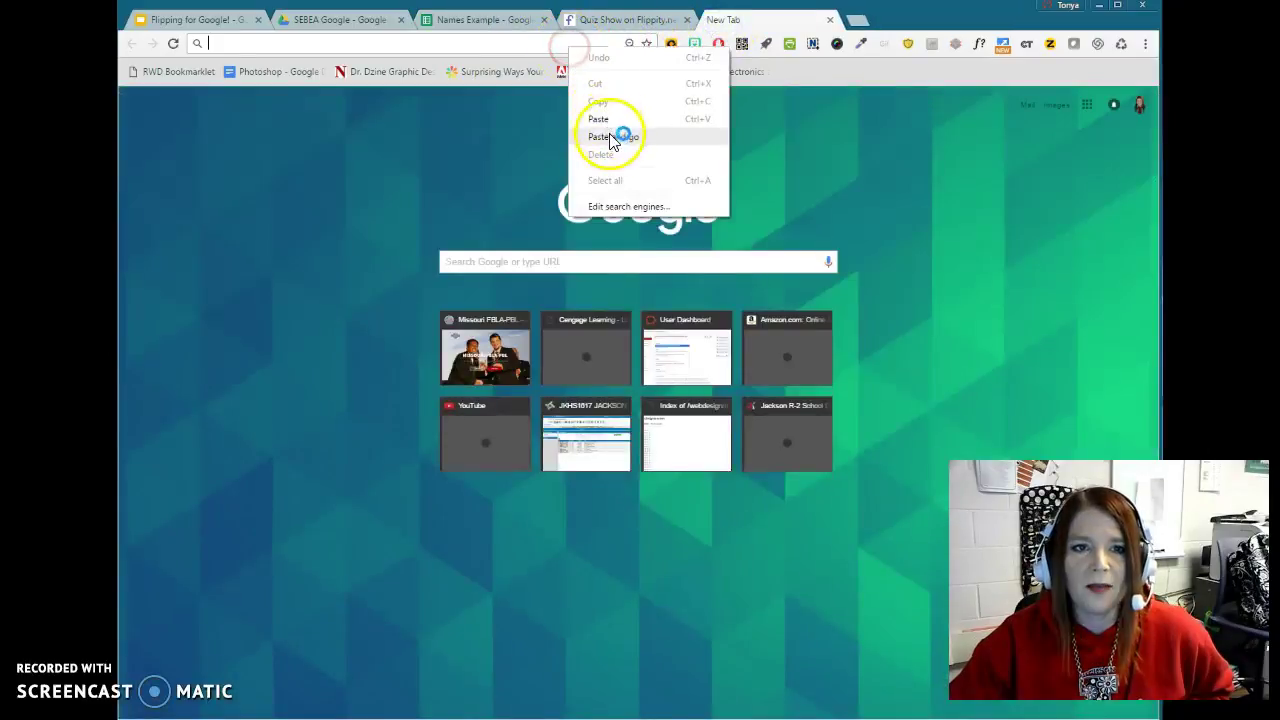
{"action": "left_click", "coordinate": [609, 135]}
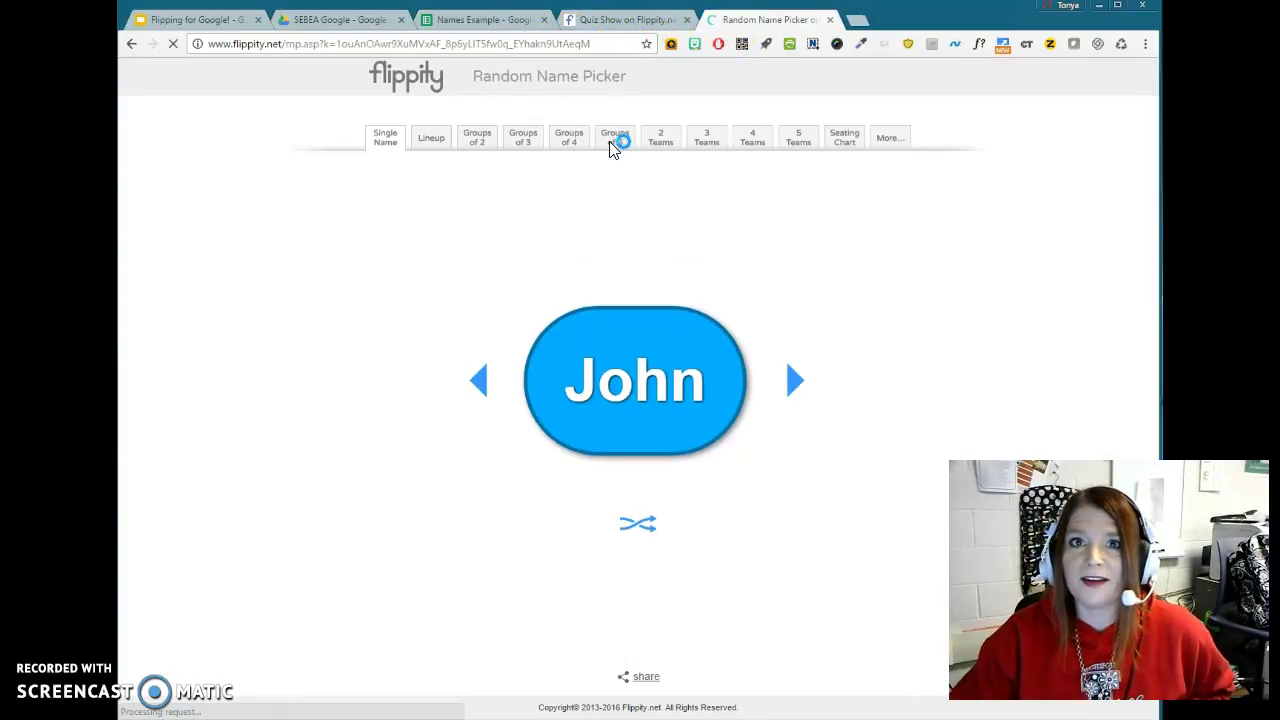
{"action": "left_click", "coordinate": [795, 390]}
{"action": "left_click", "coordinate": [818, 390]}
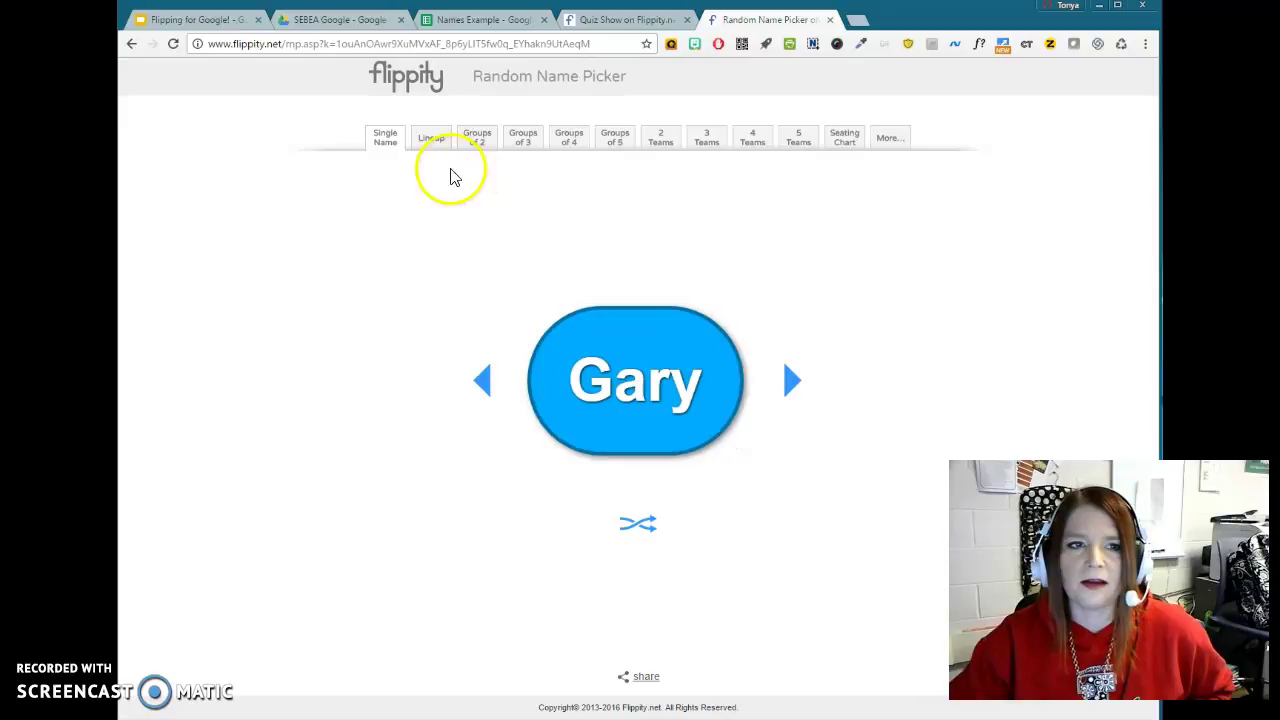
- Step the numbered lineup of names forward to Katharine and Jane
{"action": "left_click", "coordinate": [431, 141]}
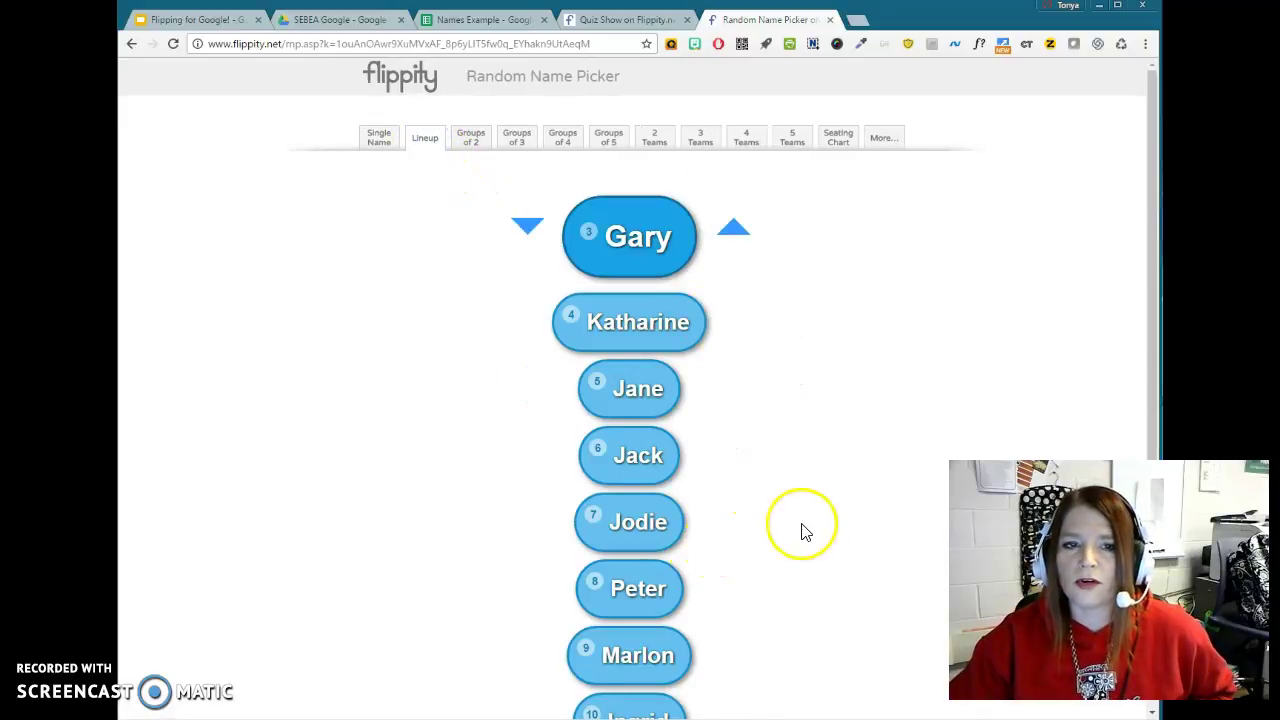
{"action": "left_click", "coordinate": [716, 238]}
{"action": "left_click", "coordinate": [766, 229]}
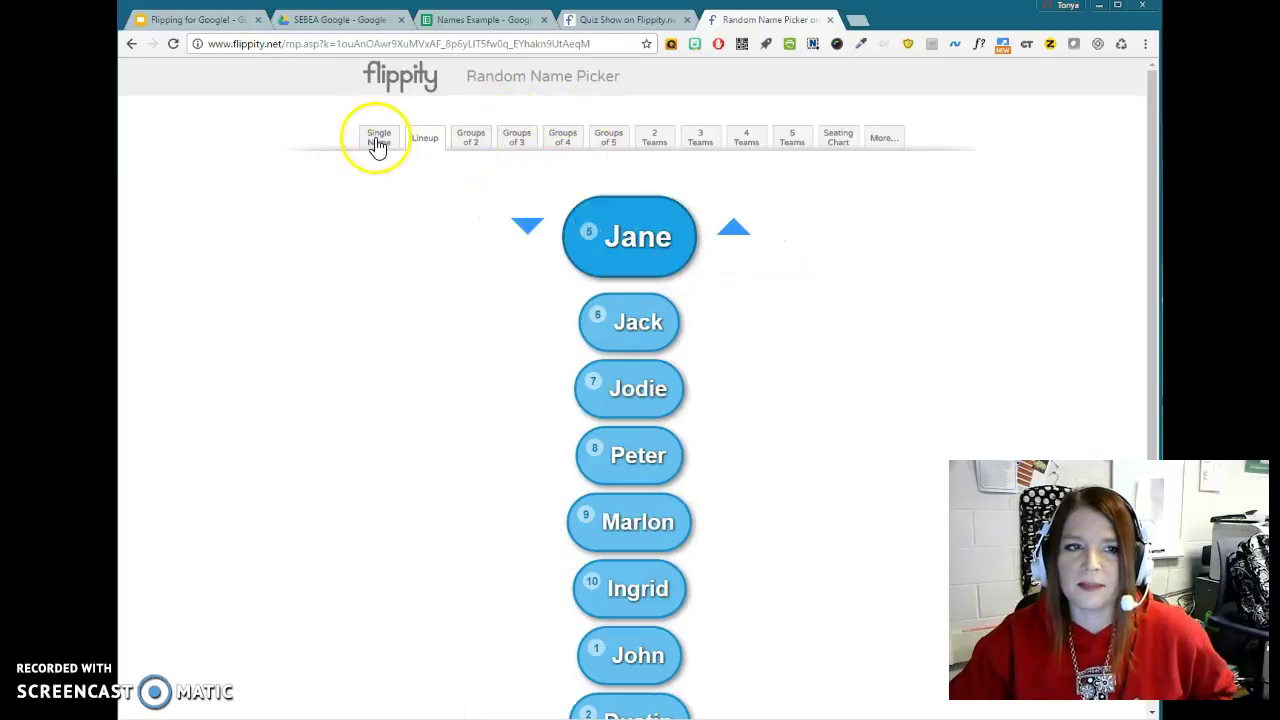
- Try groups of 2, 3 and 4, settle on groups of 3, and reshuffle twice
{"action": "left_click", "coordinate": [475, 148]}
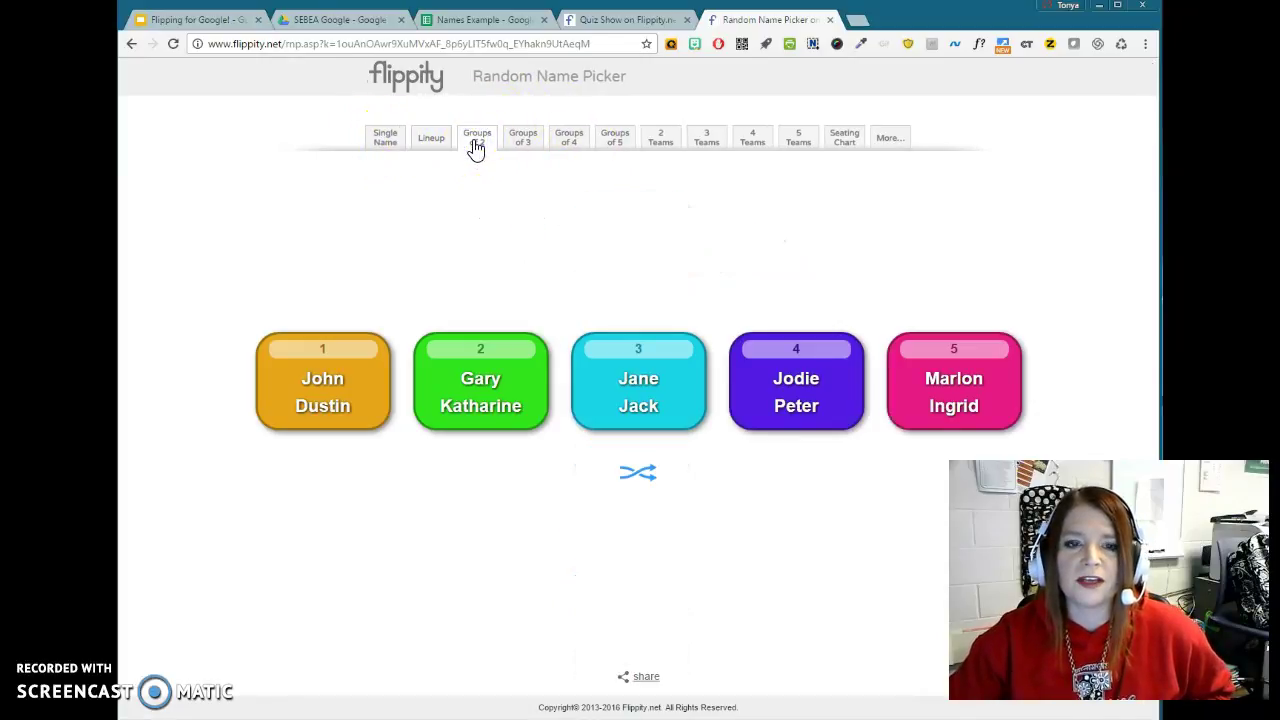
{"action": "left_click", "coordinate": [505, 148]}
{"action": "left_click", "coordinate": [567, 146]}
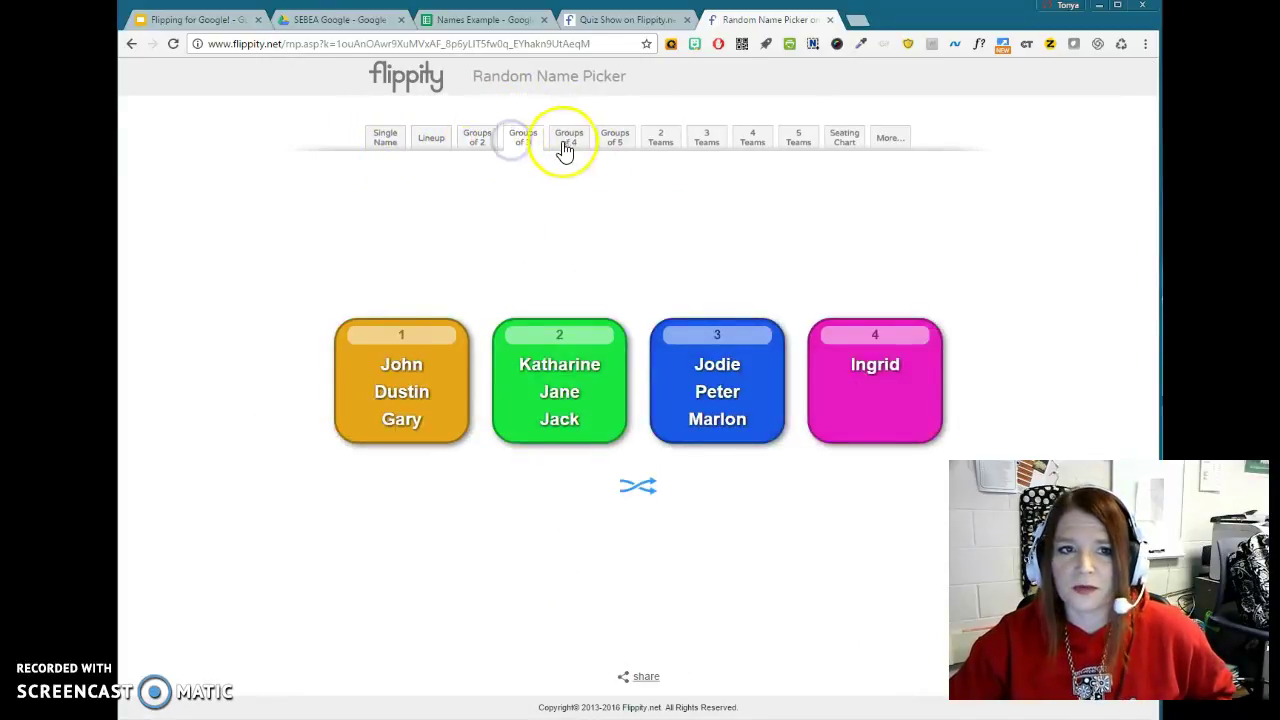
{"action": "left_click", "coordinate": [533, 146]}
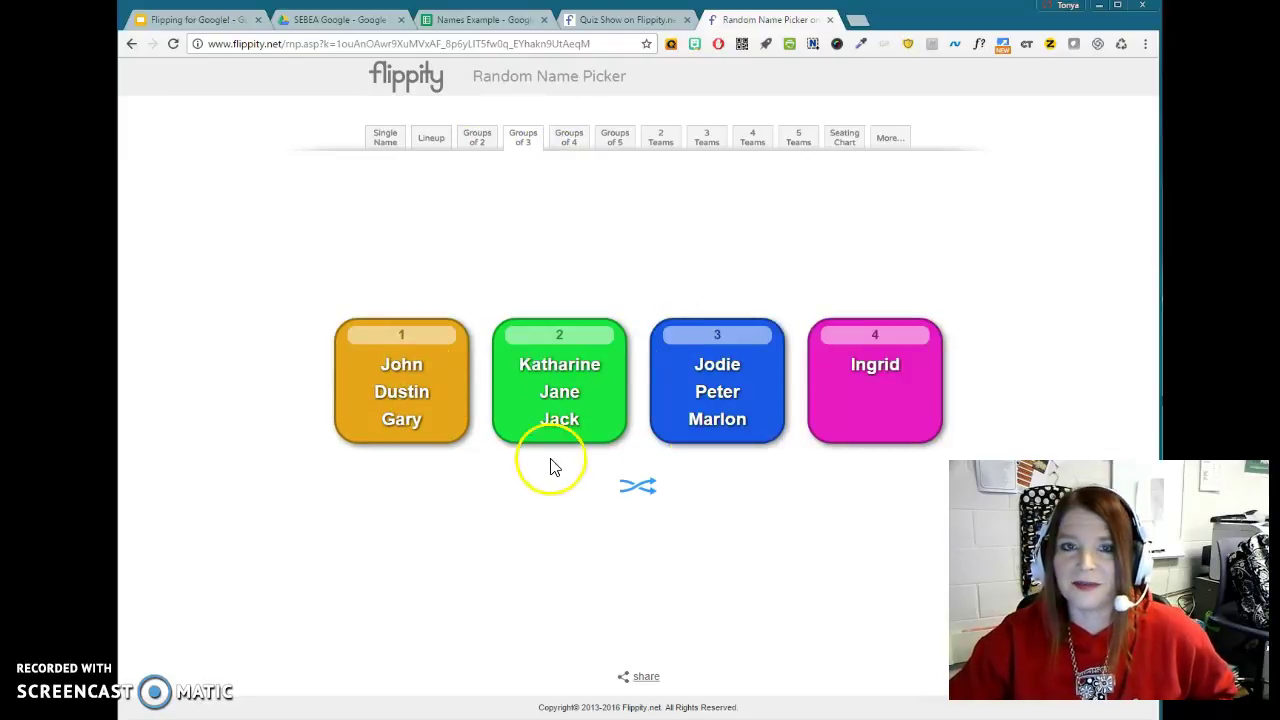
{"action": "left_click", "coordinate": [645, 495]}
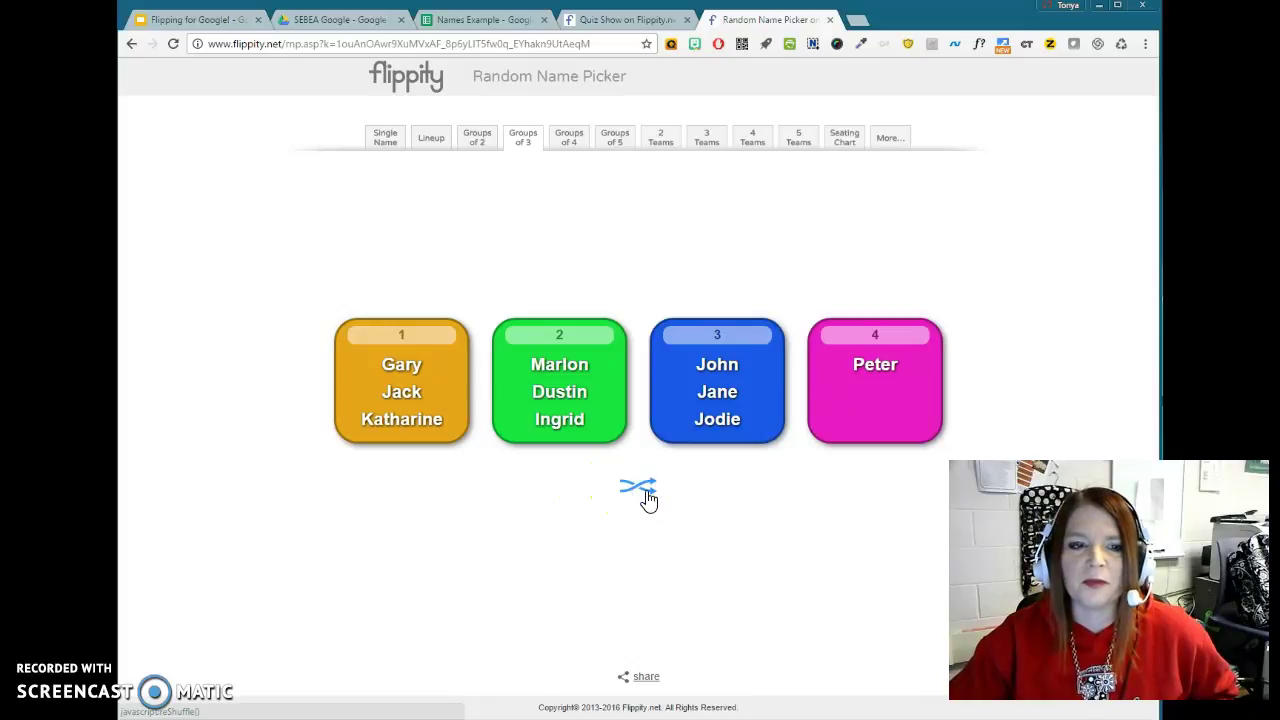
{"action": "left_click", "coordinate": [648, 497]}
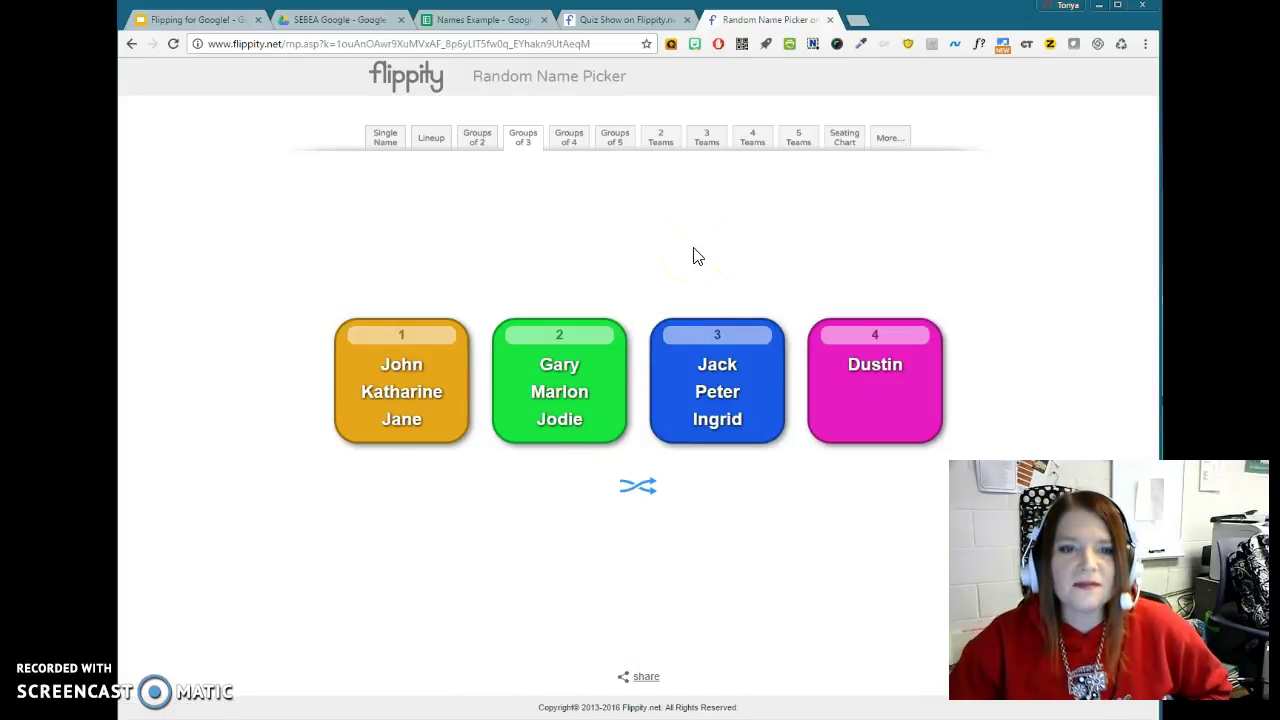
- Show the names as a seating chart with four rows and shuffle them
{"action": "left_click", "coordinate": [843, 138]}
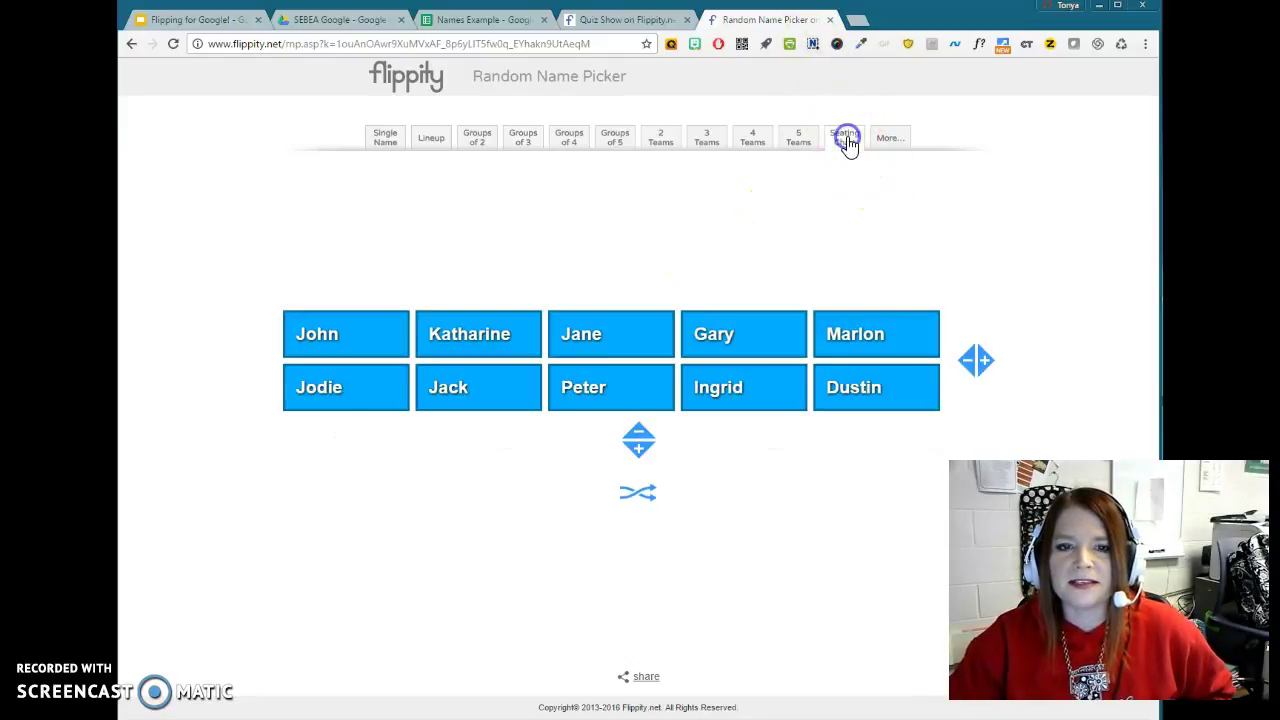
{"action": "left_click", "coordinate": [640, 450]}
{"action": "left_click", "coordinate": [643, 482]}
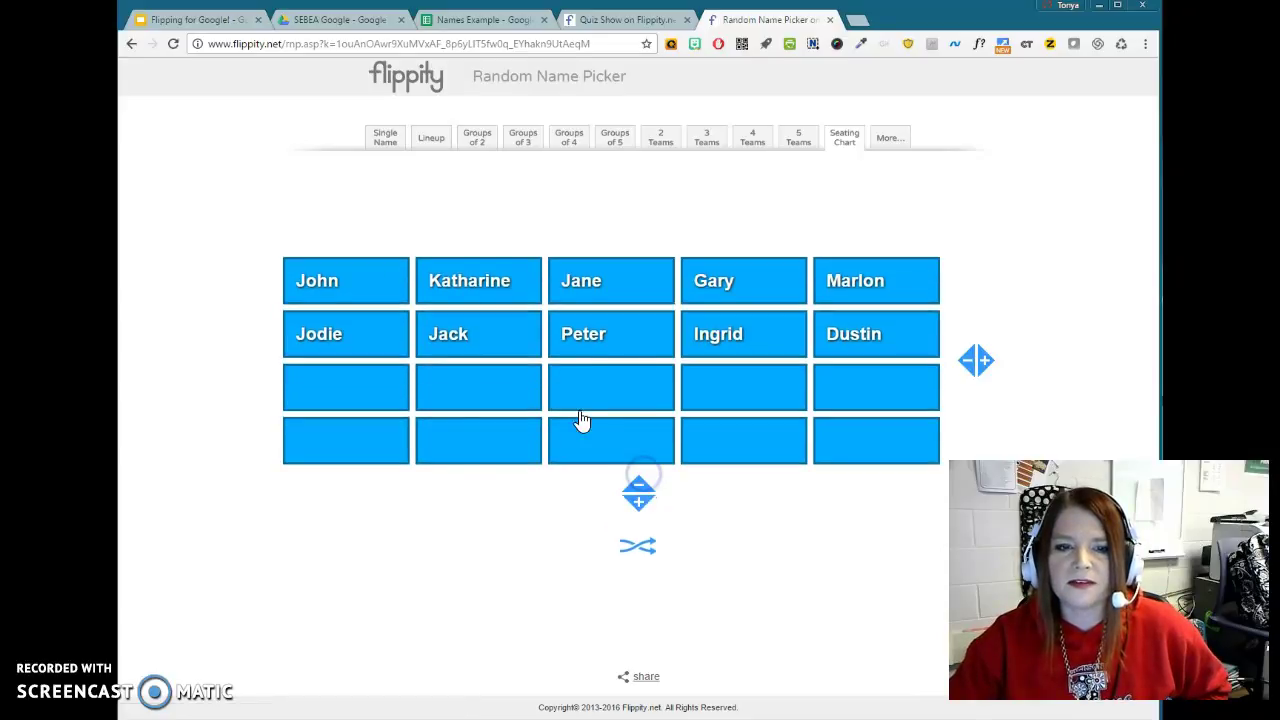
{"action": "left_click", "coordinate": [640, 550]}
- Swap Marlon into Jane's seat and move Peter and Ingrid into row three
{"action": "left_click", "coordinate": [648, 345]}
{"action": "left_click_drag", "start_coordinate": [648, 349], "coordinate": [608, 383]}
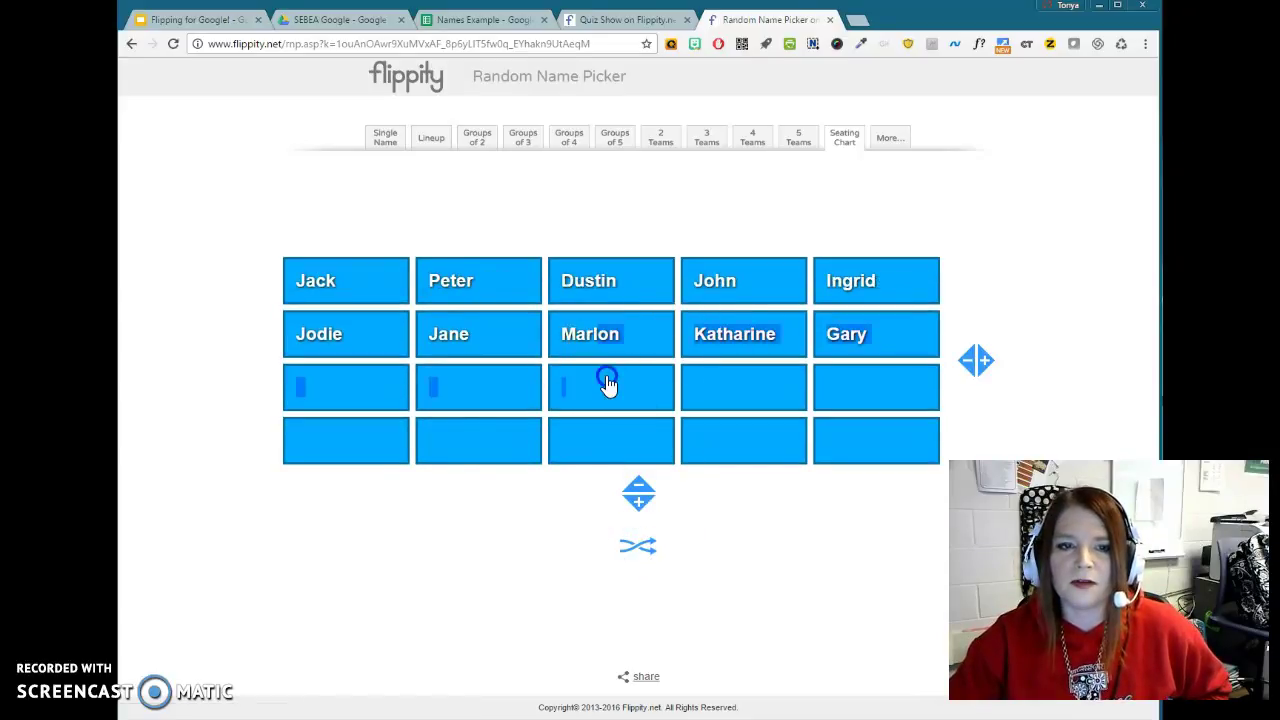
{"action": "left_click_drag", "start_coordinate": [565, 337], "coordinate": [480, 337]}
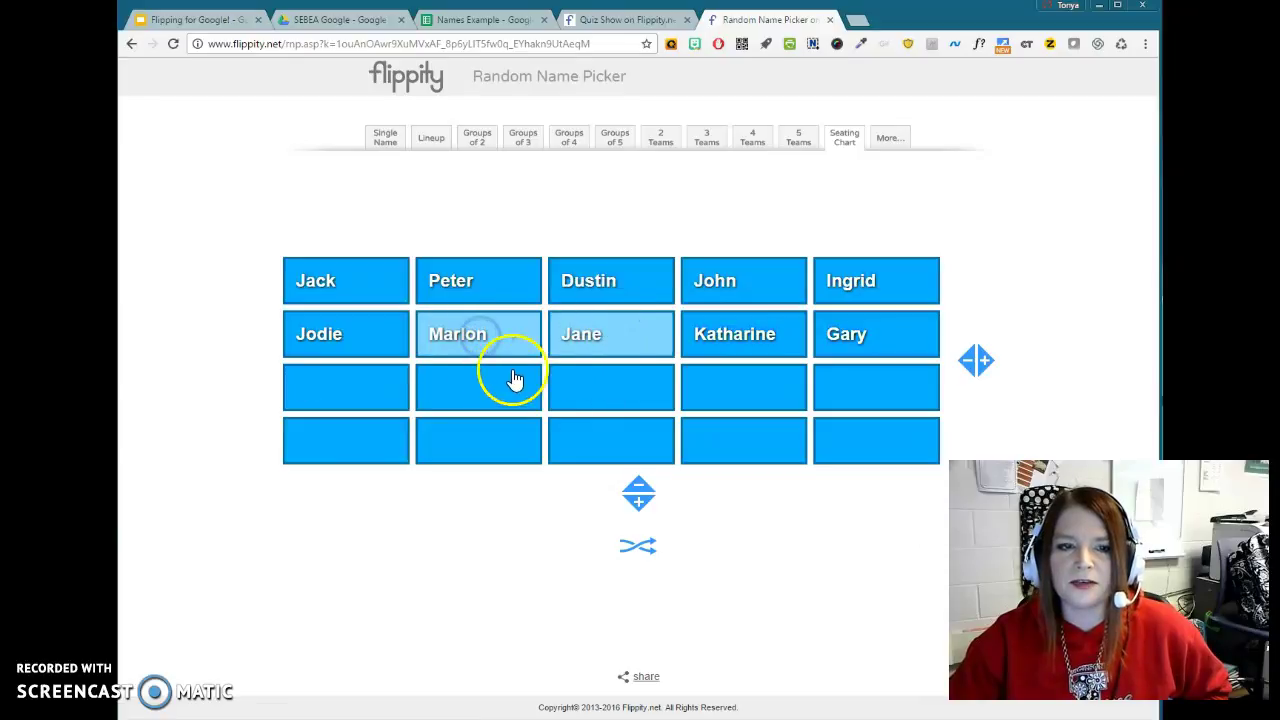
{"action": "left_click_drag", "start_coordinate": [443, 278], "coordinate": [629, 397]}
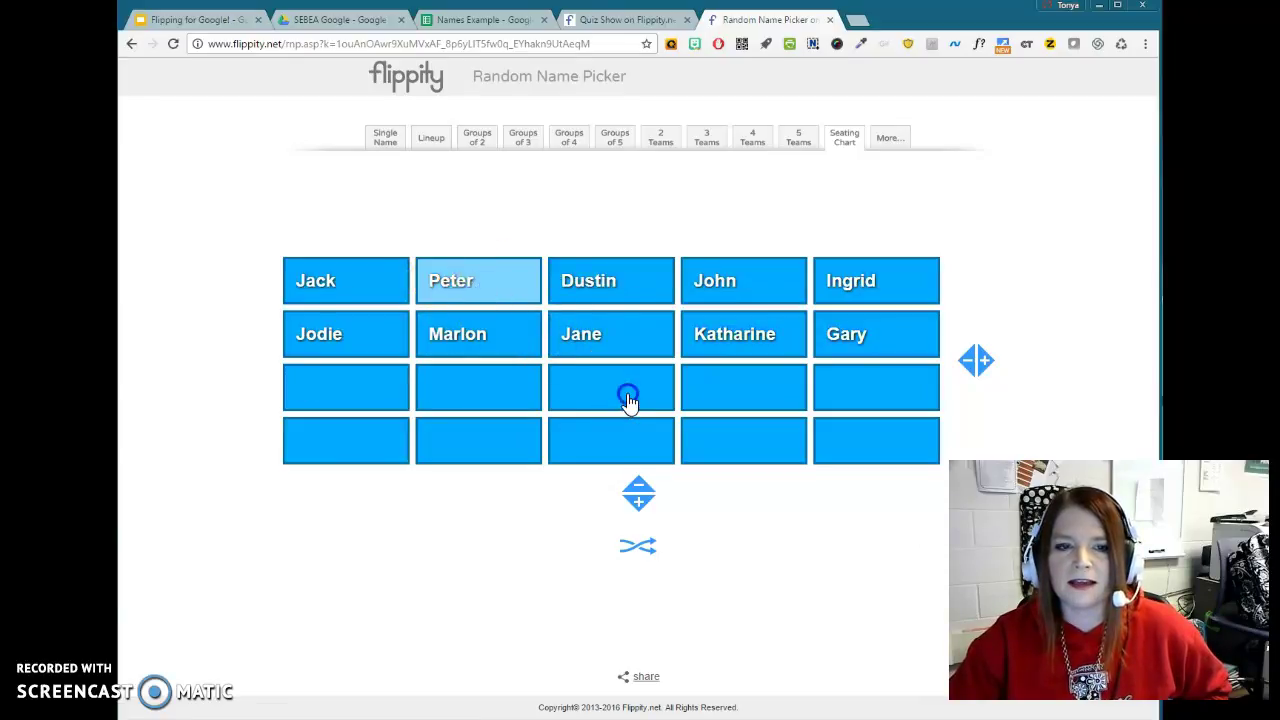
{"action": "left_click_drag", "start_coordinate": [860, 285], "coordinate": [877, 390]}
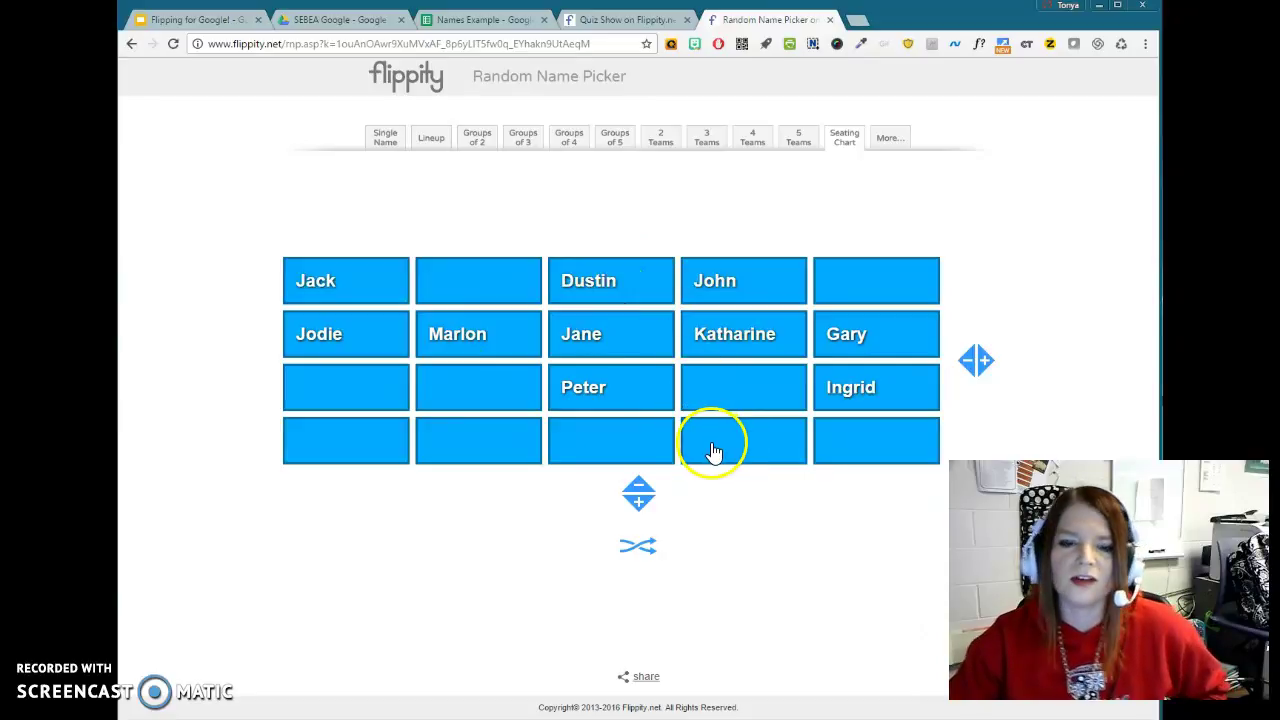
- Close the name picker and return via Names Example to the SEBEA Google Drive folder
{"action": "left_click", "coordinate": [829, 19]}
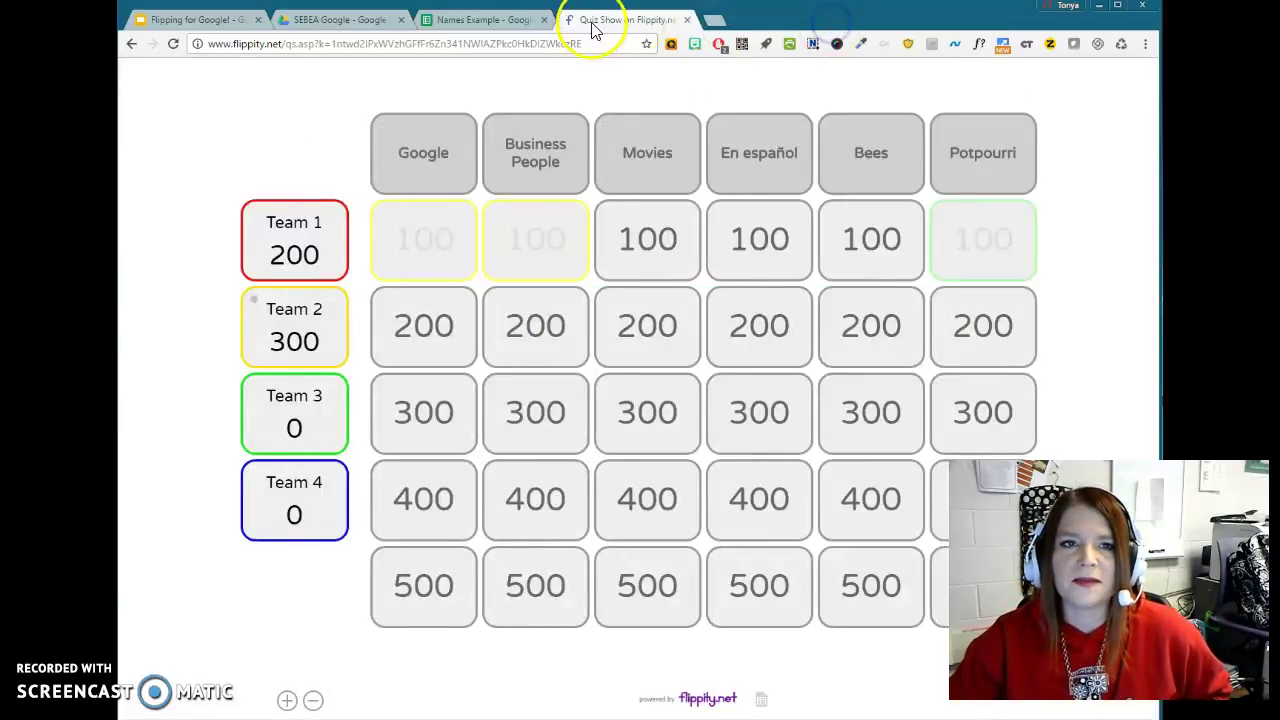
{"action": "left_click", "coordinate": [495, 27]}
{"action": "left_click", "coordinate": [593, 22]}
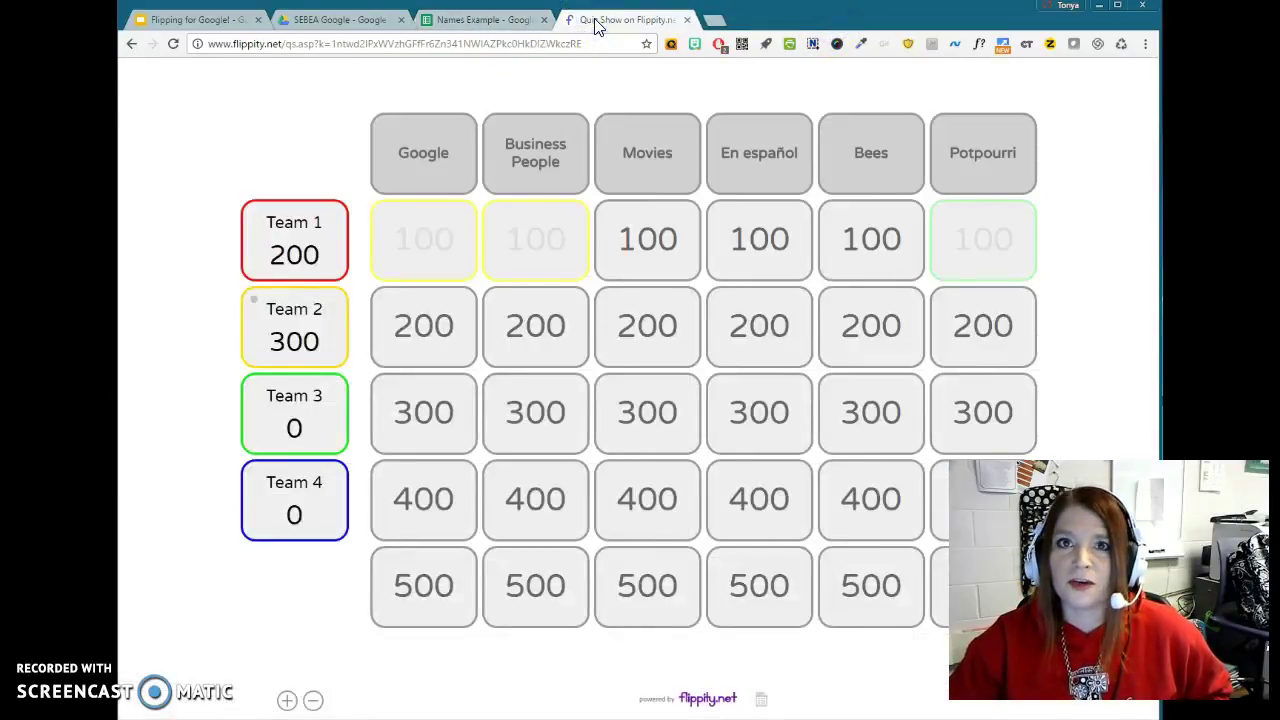
{"action": "left_click", "coordinate": [480, 24]}
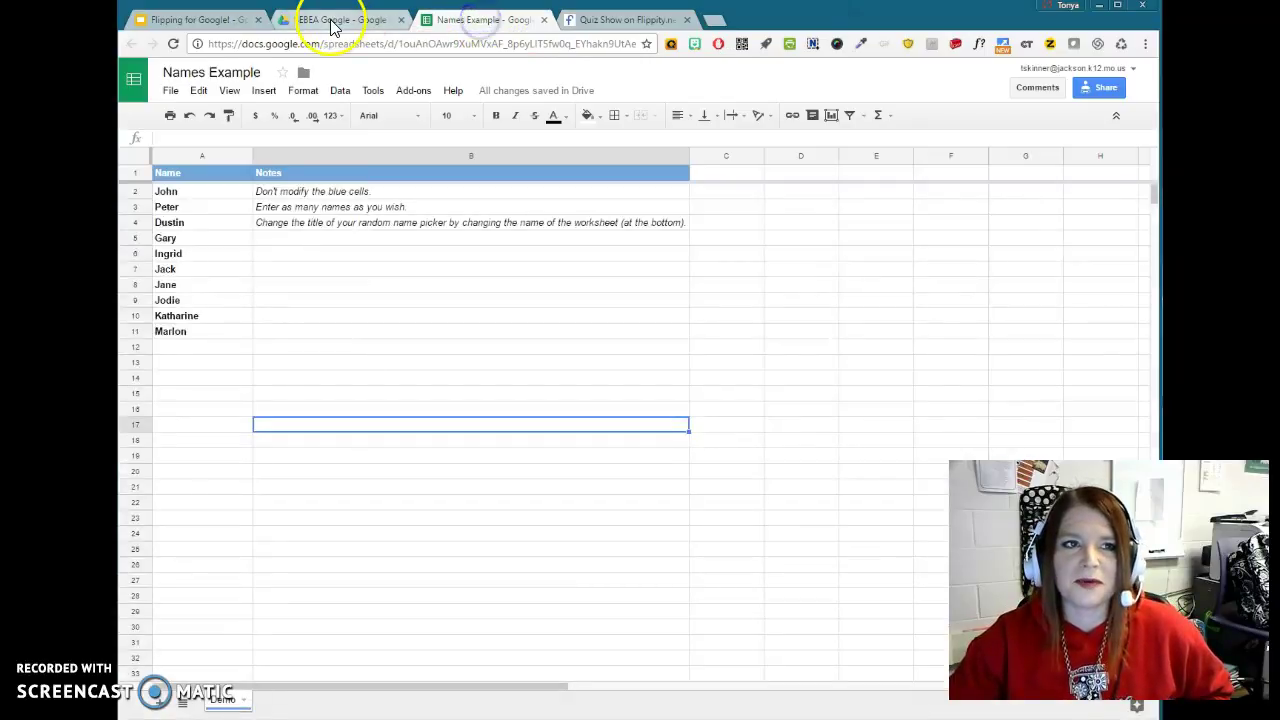
{"action": "left_click", "coordinate": [333, 24]}
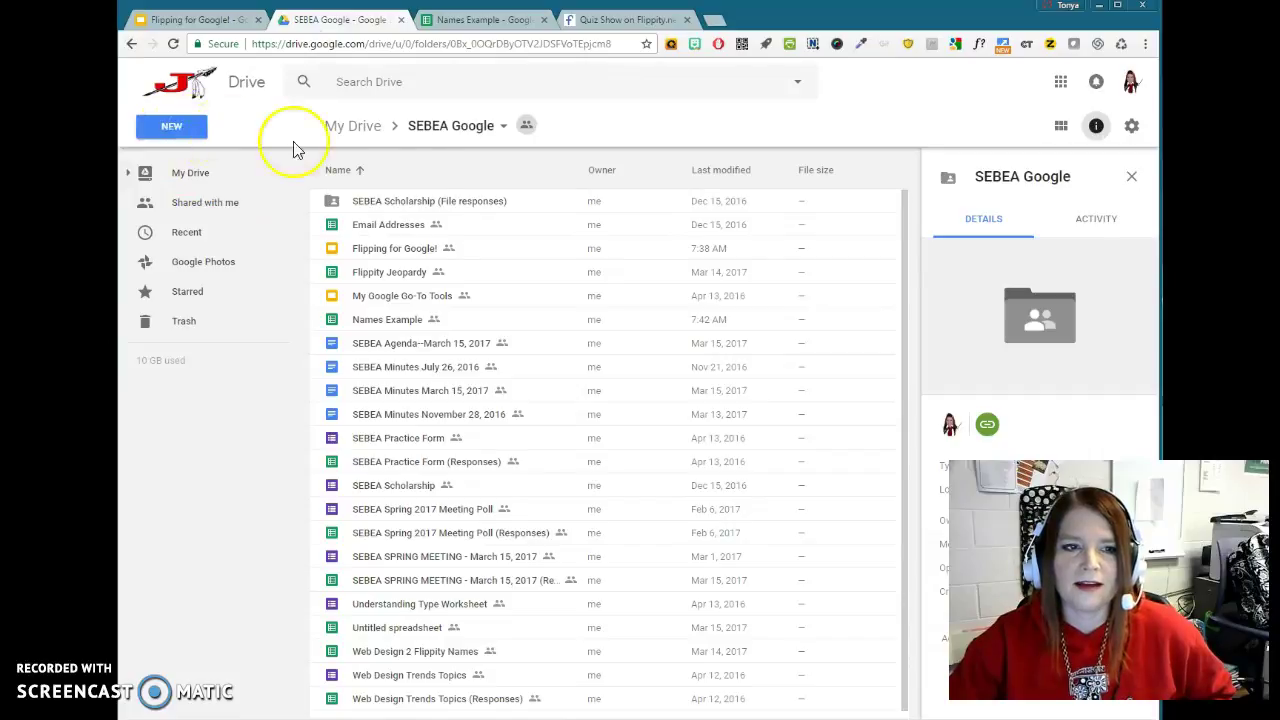
- Open the Flippity Jeopardy spreadsheet and view its published Flippity game link
{"action": "left_click", "coordinate": [336, 276]}
{"action": "double_click", "coordinate": [337, 274]}
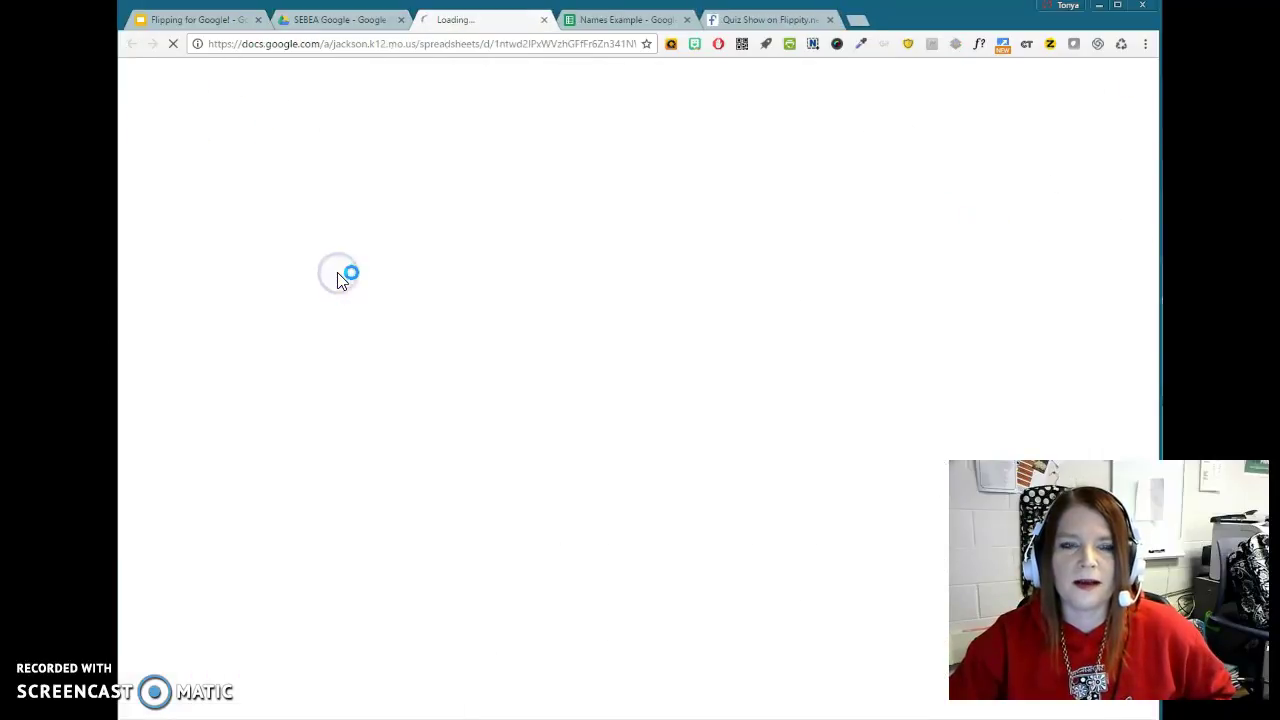
{"action": "left_click", "coordinate": [414, 92]}
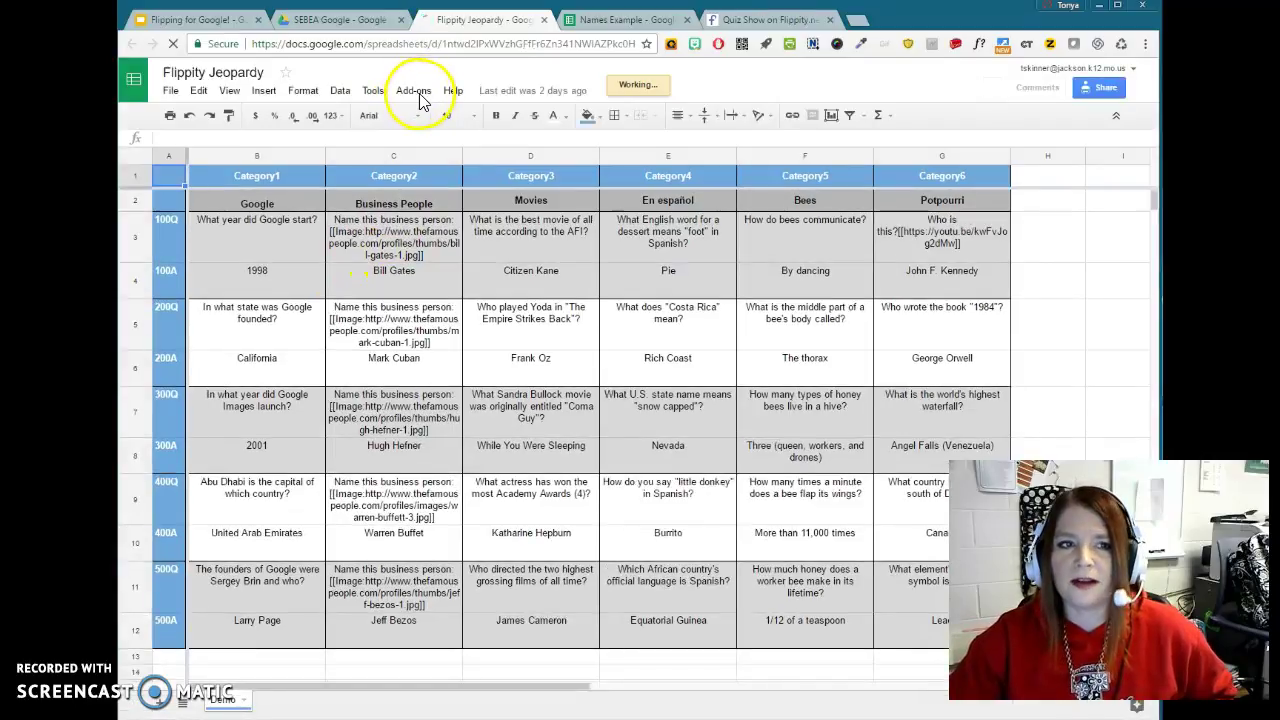
{"action": "left_click", "coordinate": [415, 92]}
{"action": "mouse_move", "coordinate": [437, 124]}
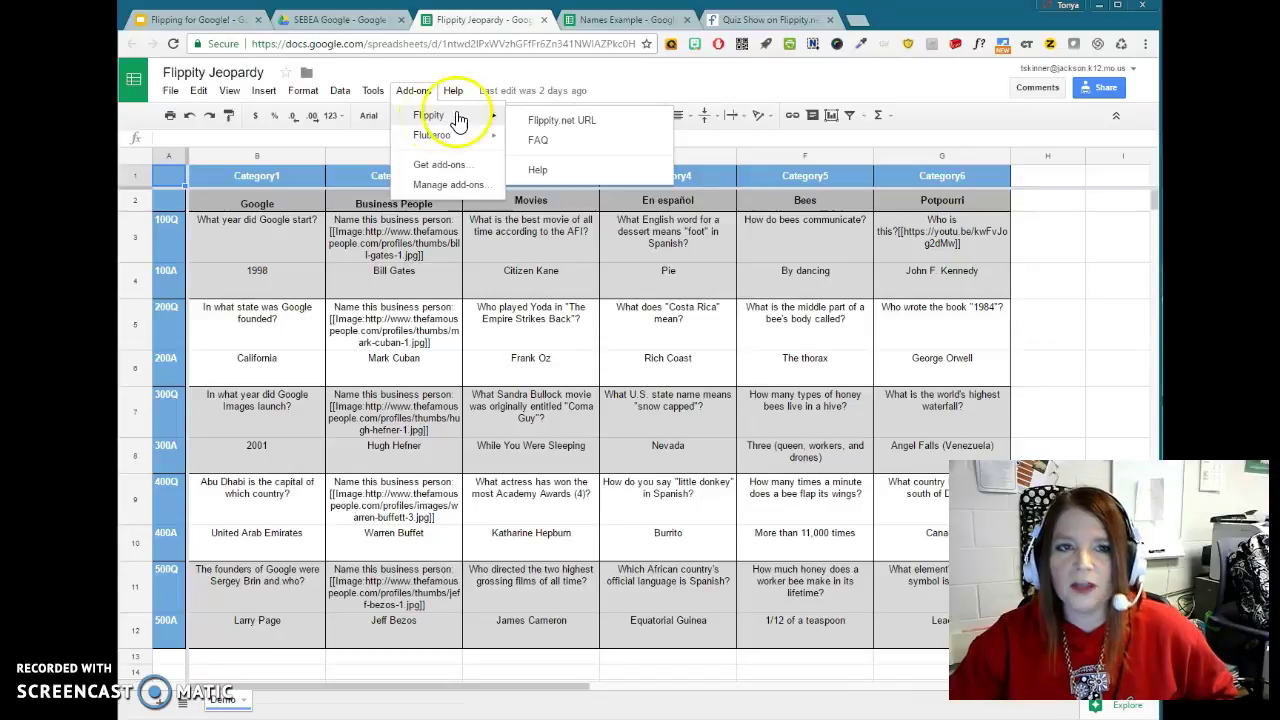
{"action": "left_click", "coordinate": [540, 124]}
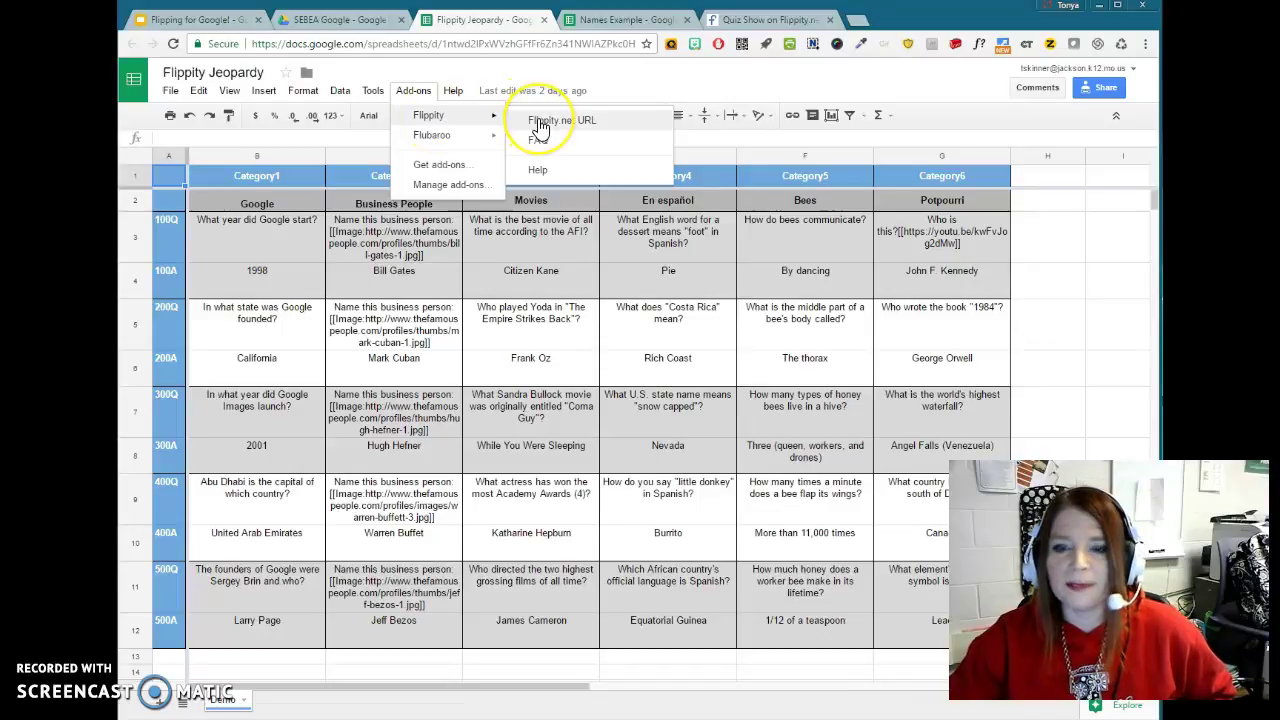
- Review the questions in cells B4, G3 (video link) and C3 (Bill Gates image), then start a new browser tab
{"action": "left_click", "coordinate": [280, 276]}
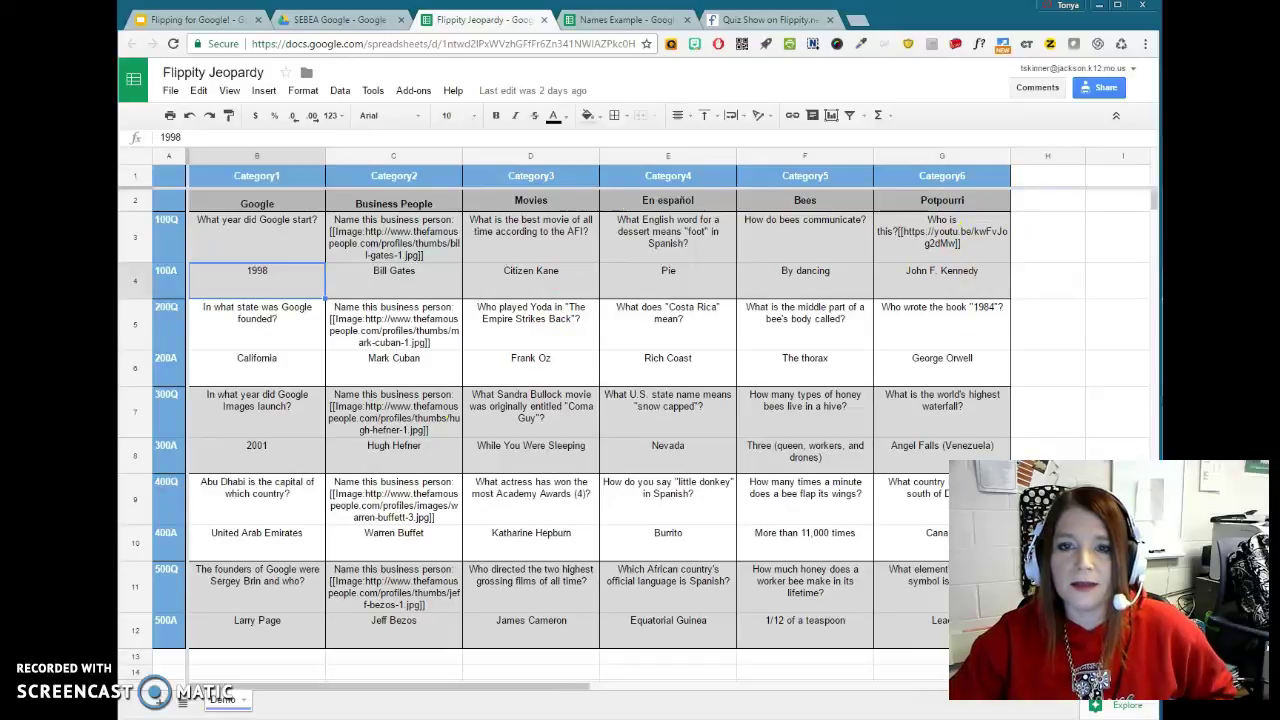
{"action": "left_click", "coordinate": [945, 250]}
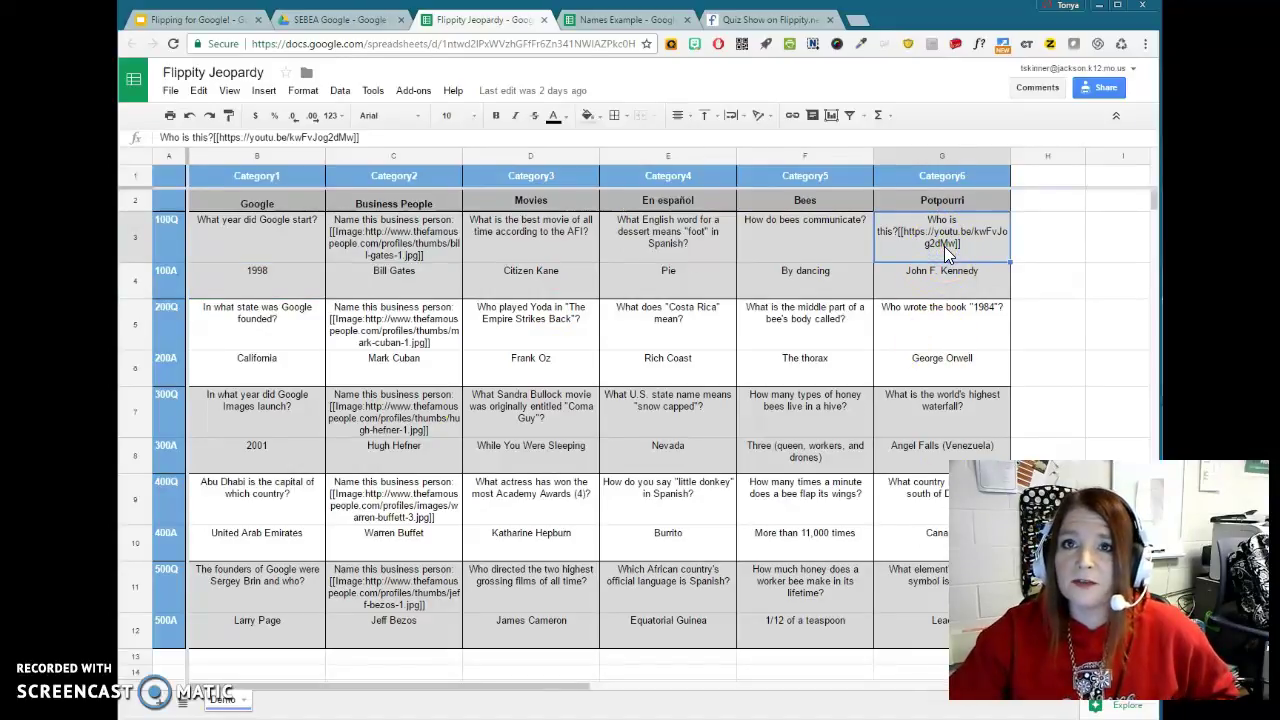
{"action": "left_click", "coordinate": [944, 246]}
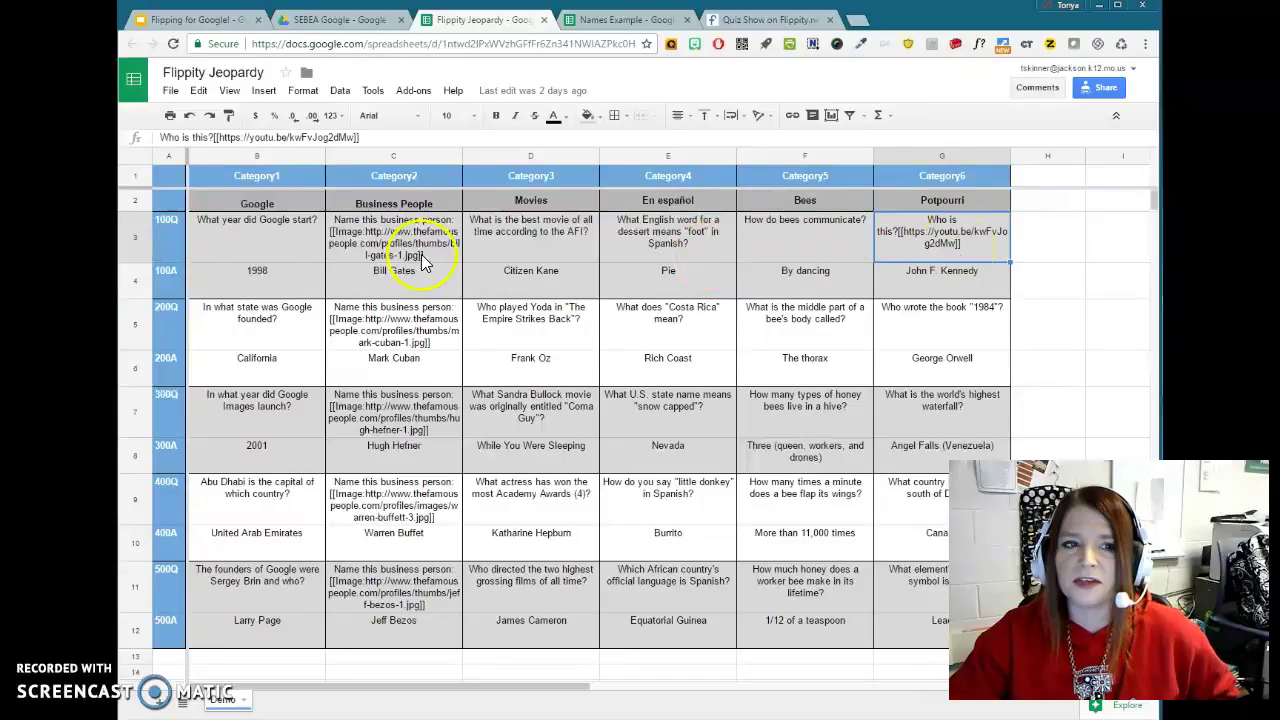
{"action": "left_click", "coordinate": [403, 252]}
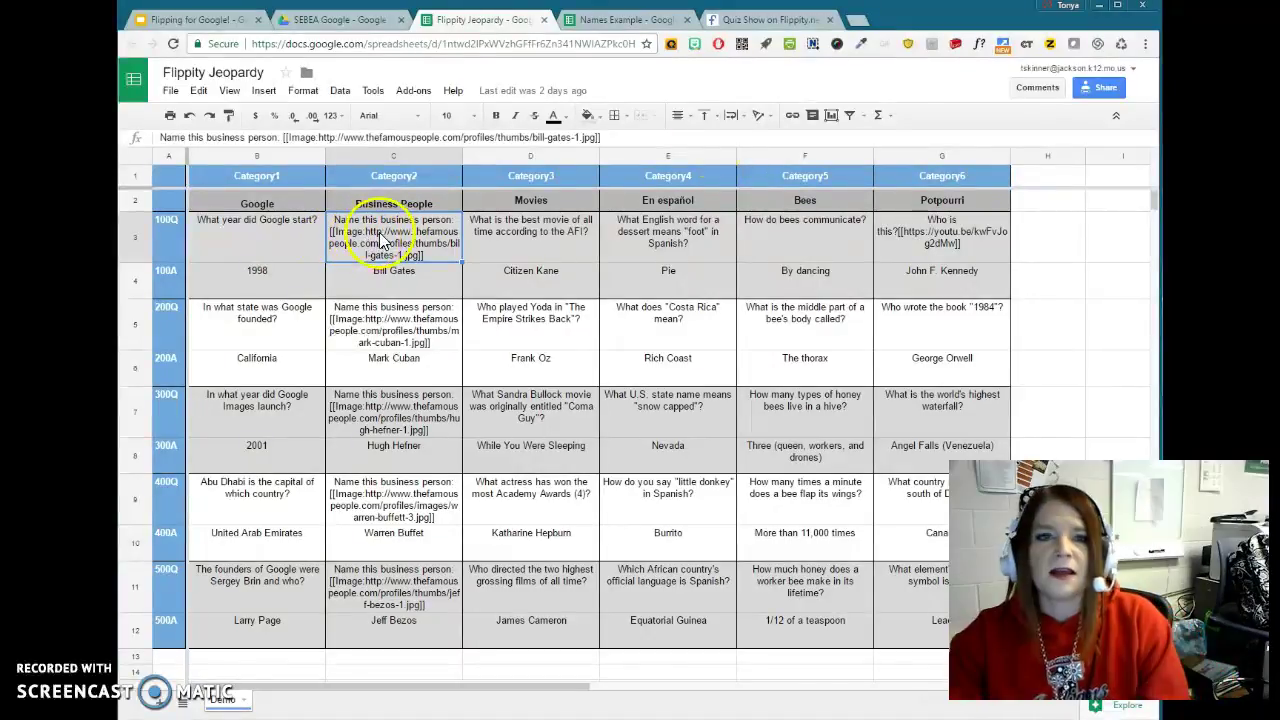
{"action": "left_click", "coordinate": [860, 21]}
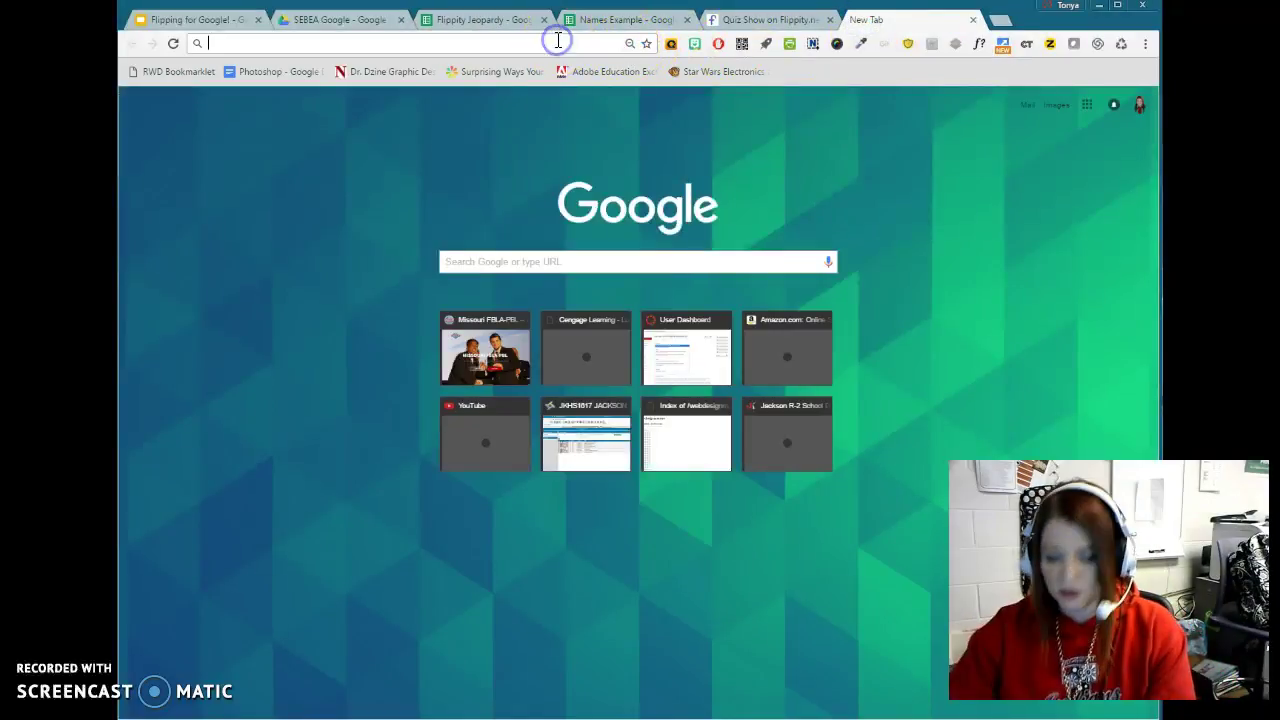
- Search Google Images for dog and open the beagle photo on its own page
{"action": "type", "text": "images.g"}
{"action": "key", "text": "Return"}
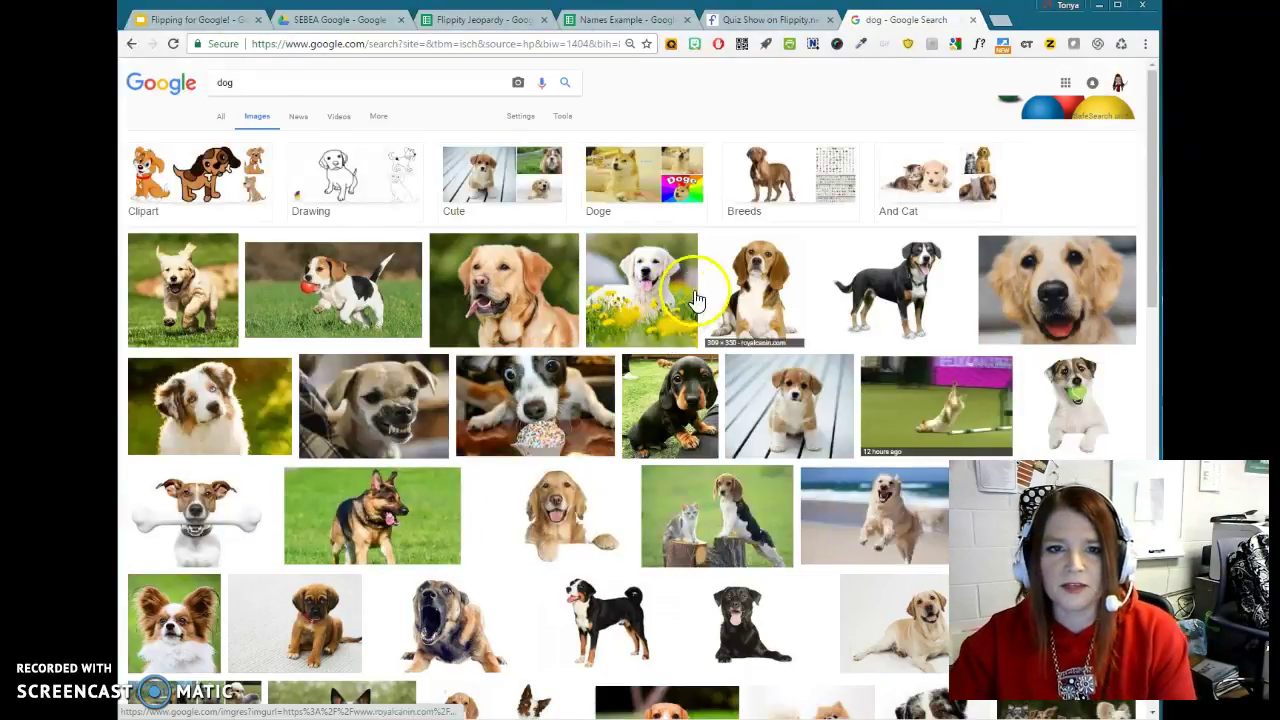
{"action": "left_click", "coordinate": [776, 298]}
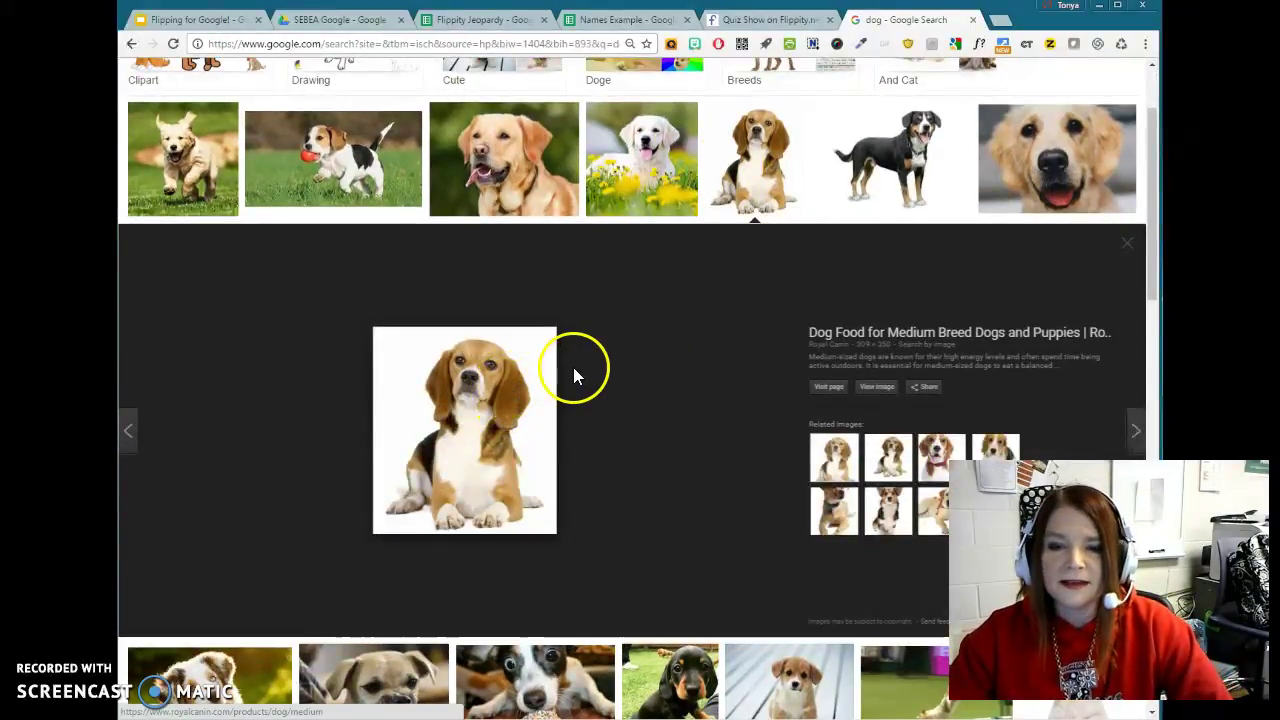
{"action": "left_click", "coordinate": [877, 388]}
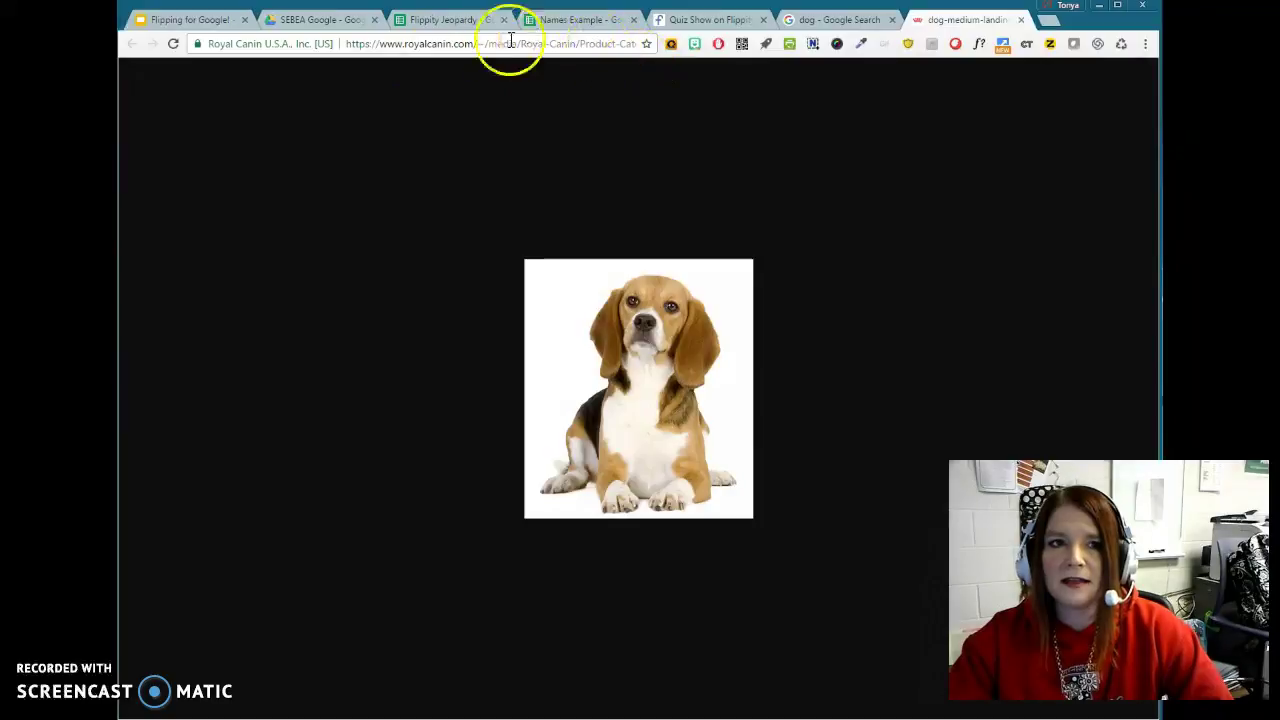
- Copy the beagle image's full web address and return to the Flippity Jeopardy spreadsheet
{"action": "left_click", "coordinate": [571, 43]}
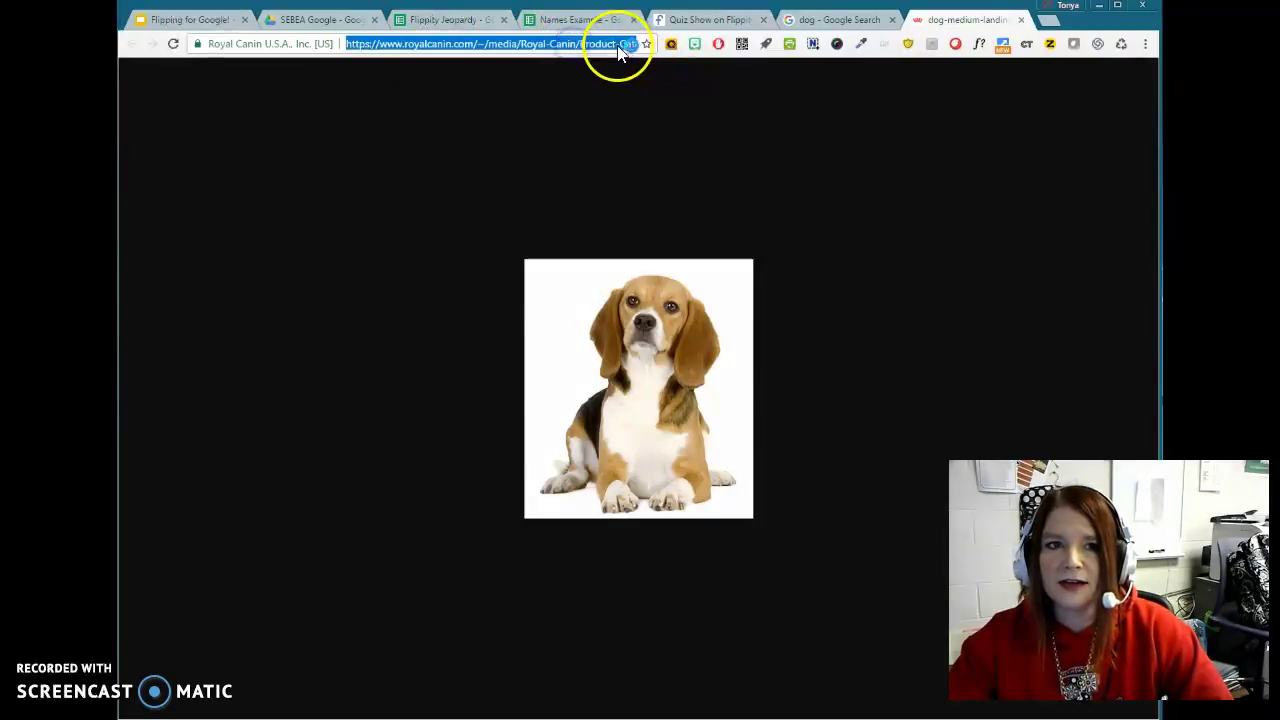
{"action": "left_click_drag", "start_coordinate": [604, 46], "coordinate": [888, 48]}
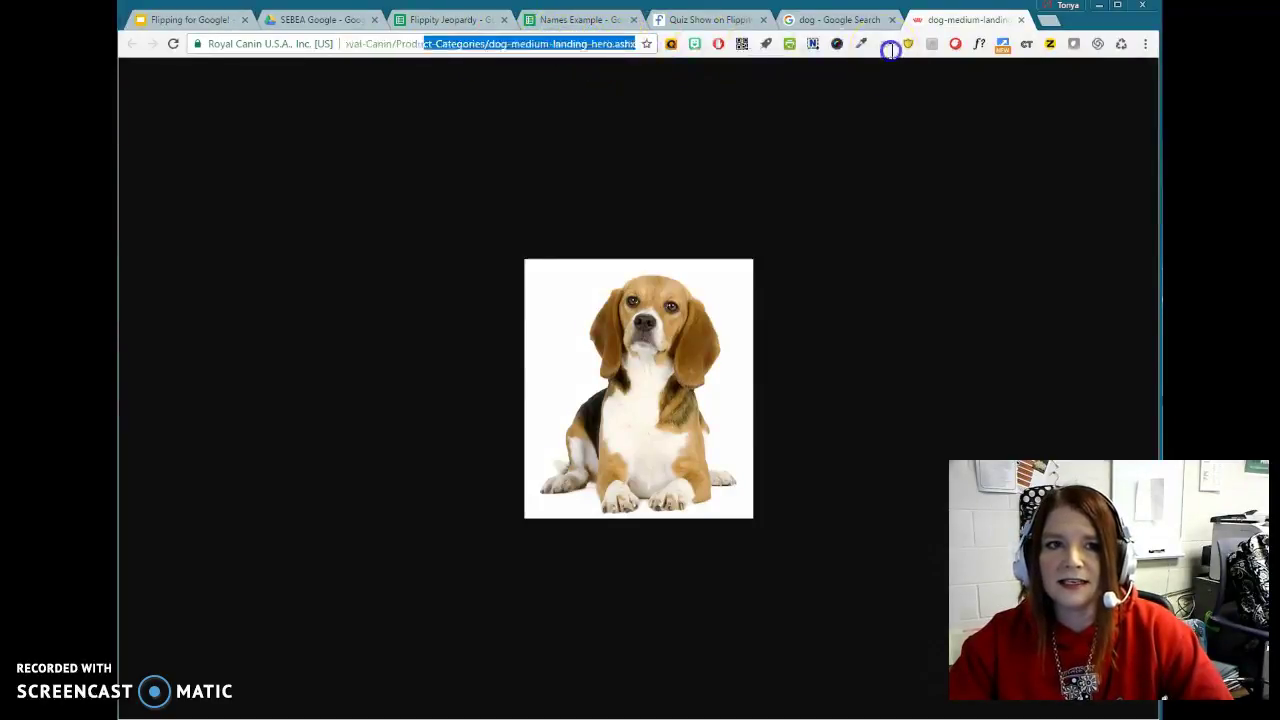
{"action": "left_click", "coordinate": [598, 46]}
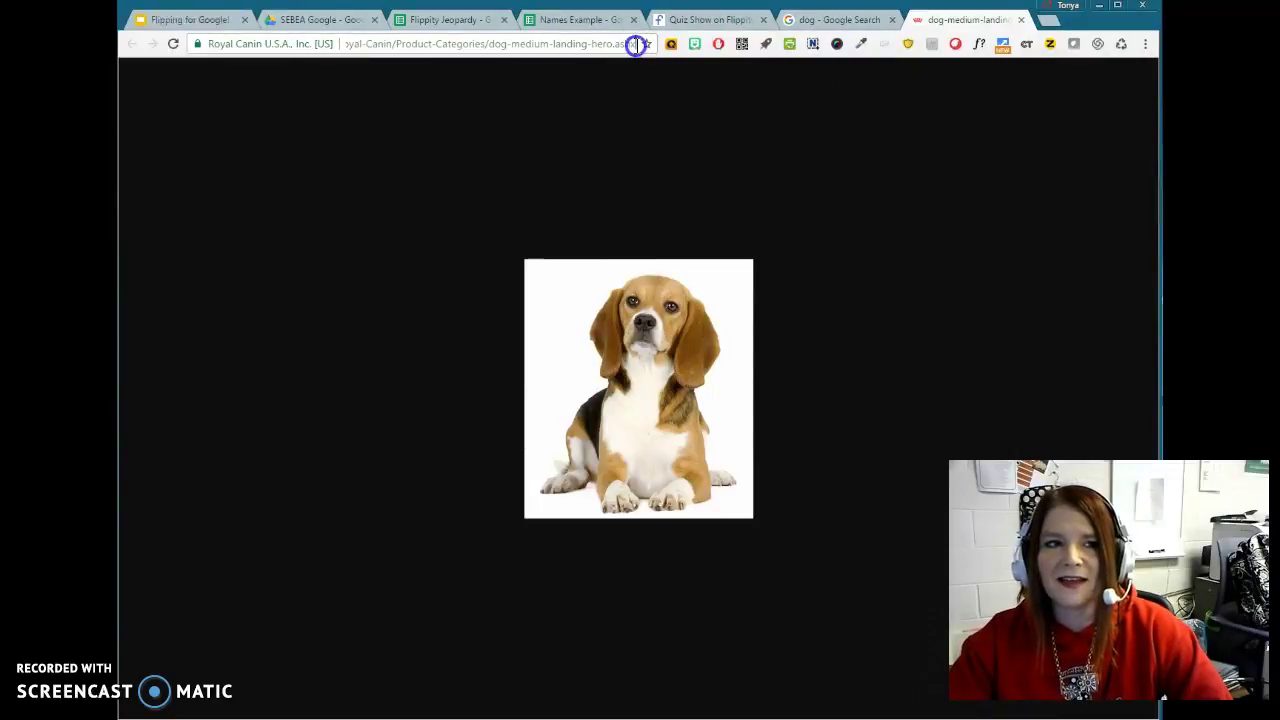
{"action": "left_click_drag", "start_coordinate": [636, 44], "coordinate": [212, 43]}
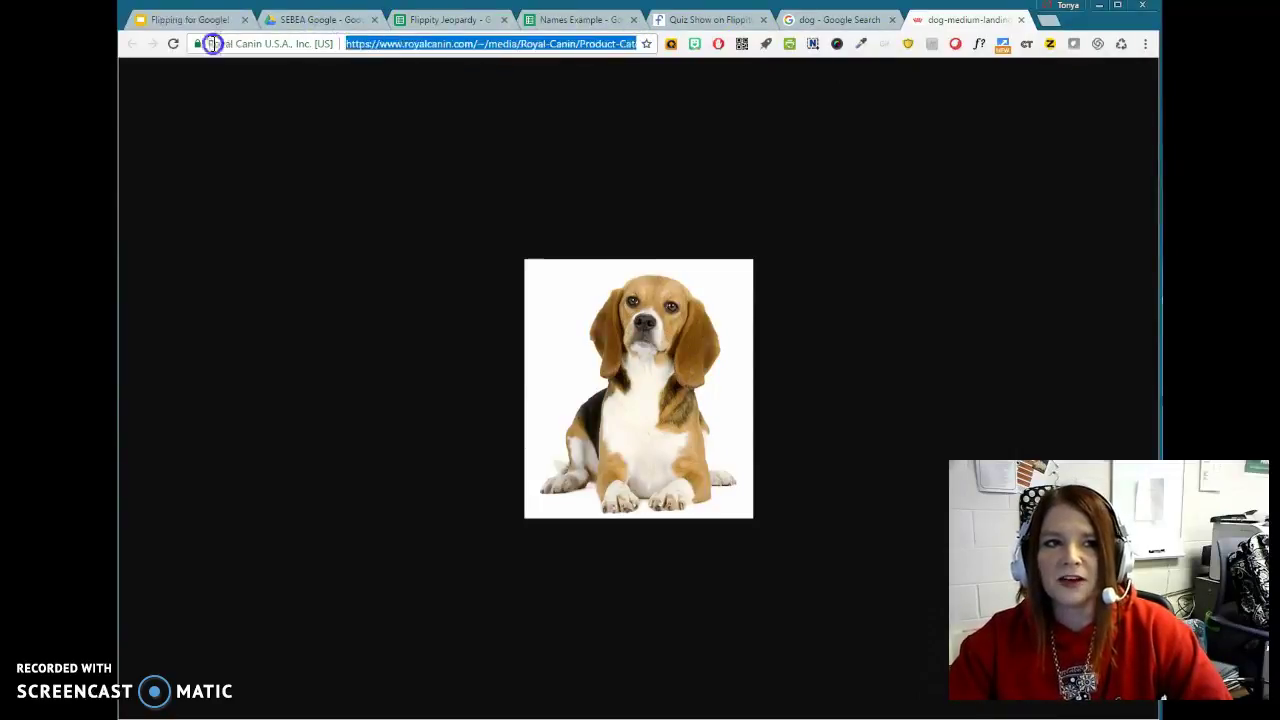
{"action": "right_click", "coordinate": [391, 52]}
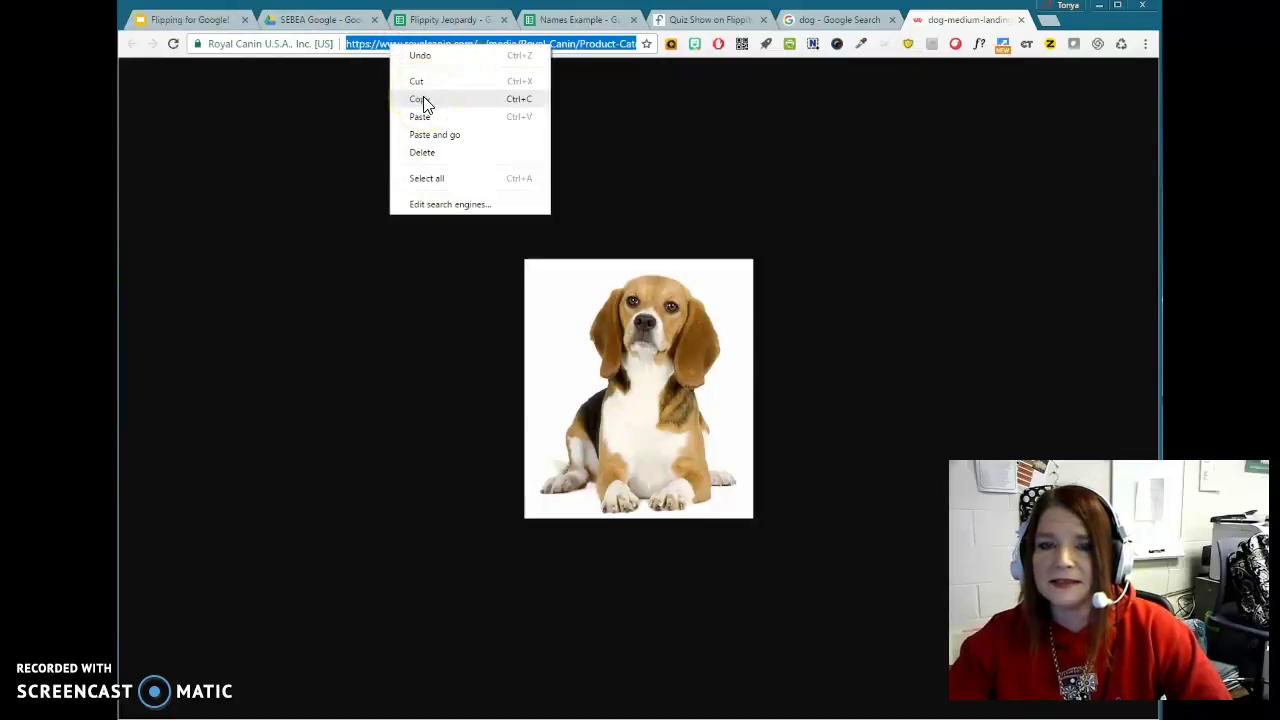
{"action": "left_click", "coordinate": [423, 99]}
{"action": "left_click", "coordinate": [494, 22]}
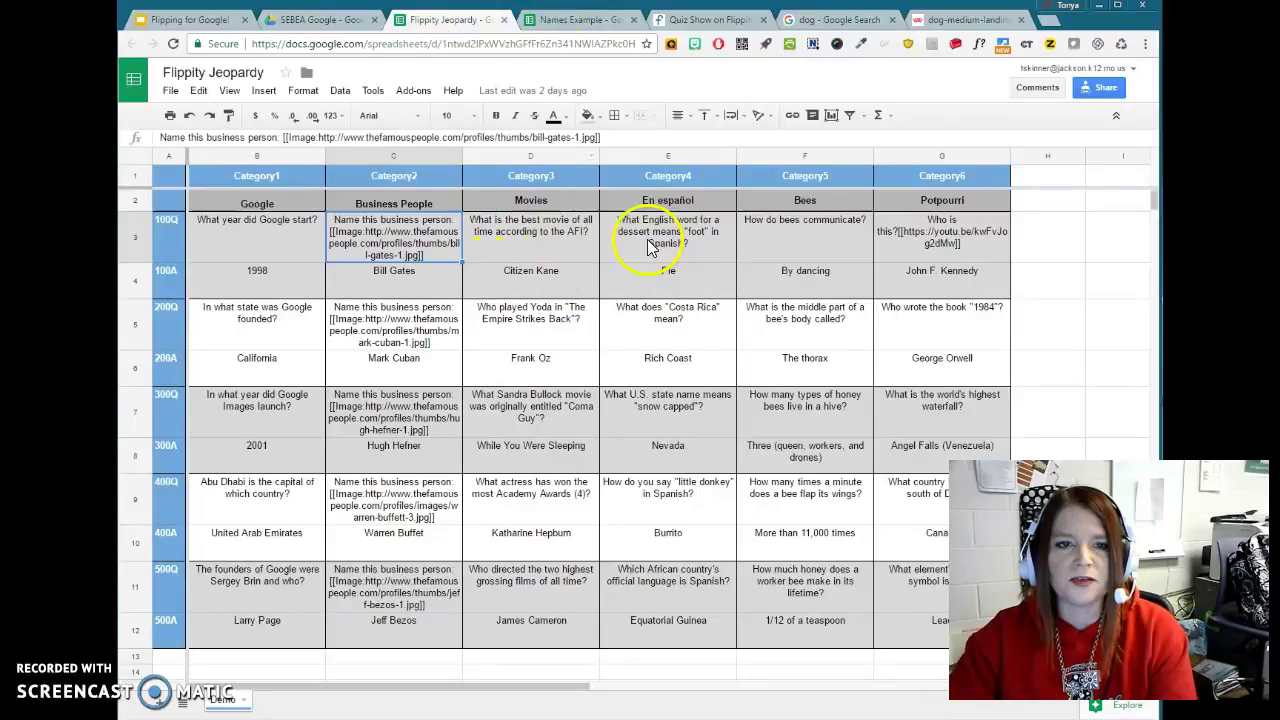
- Append ' [[Image:<beagle URL>]]' to the 'How do bees communicate?' question in F3
{"action": "double_click", "coordinate": [815, 242]}
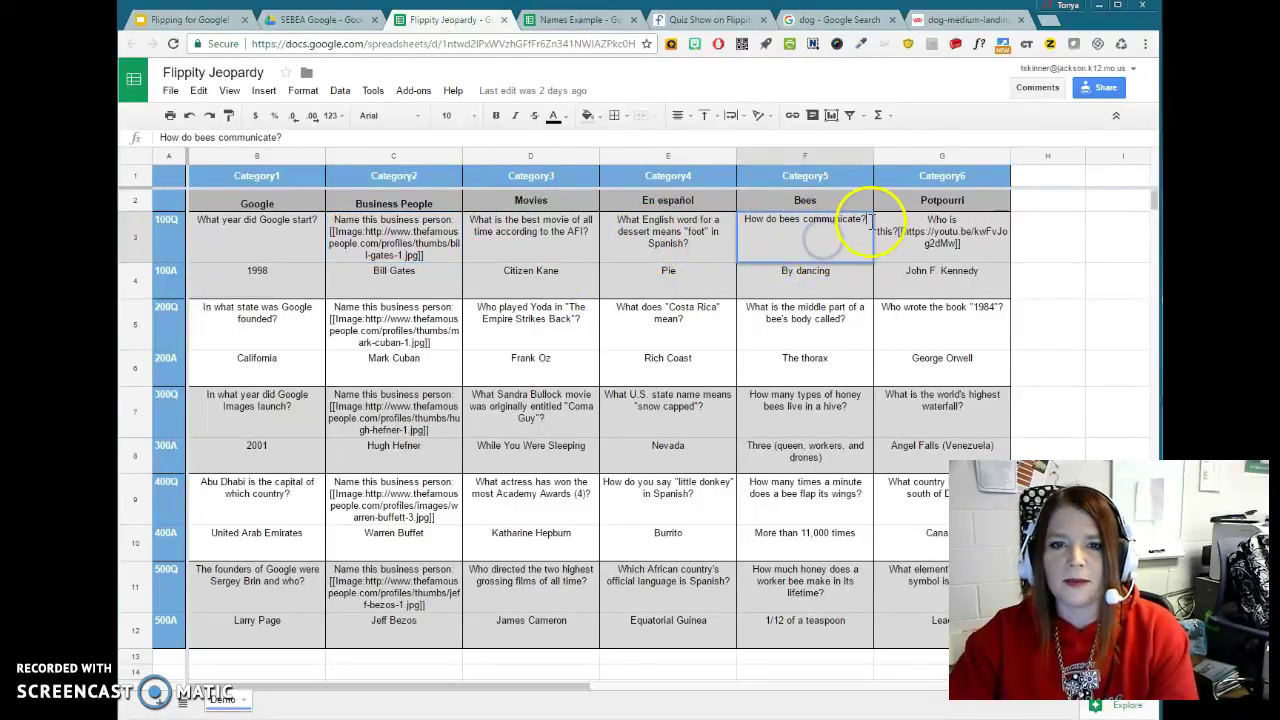
{"action": "key", "text": "Return"}
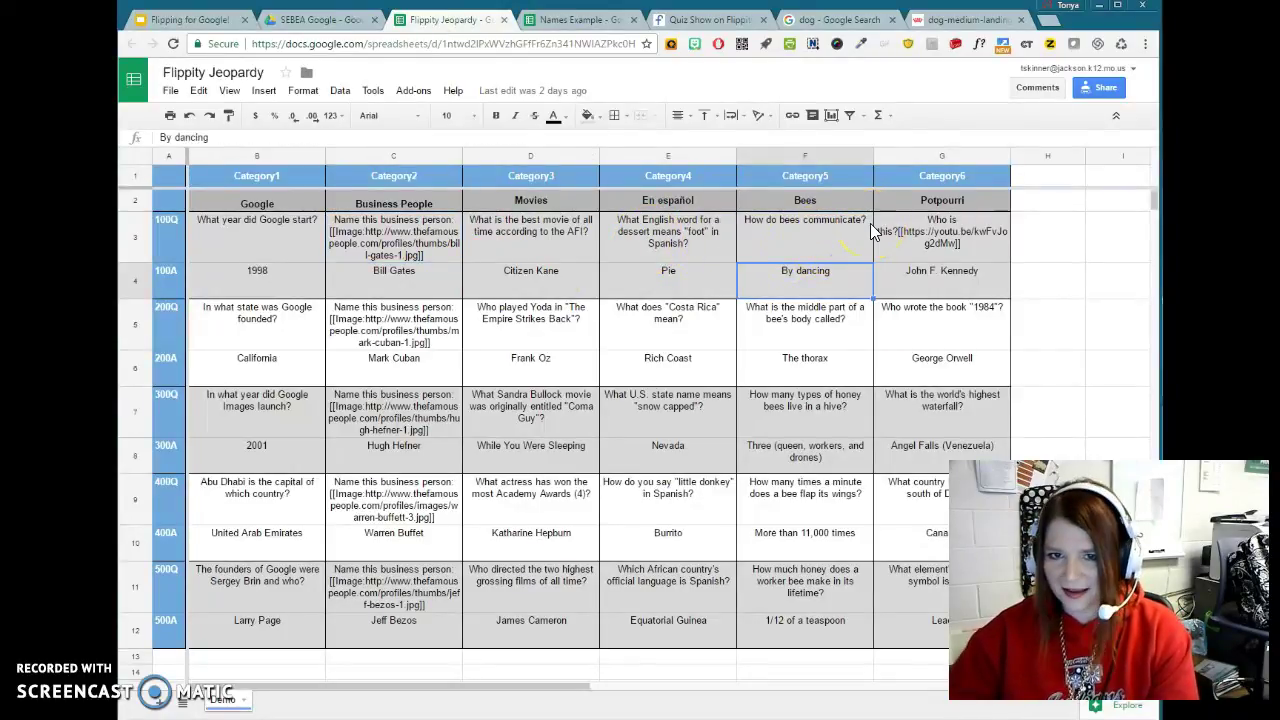
{"action": "left_click", "coordinate": [860, 220]}
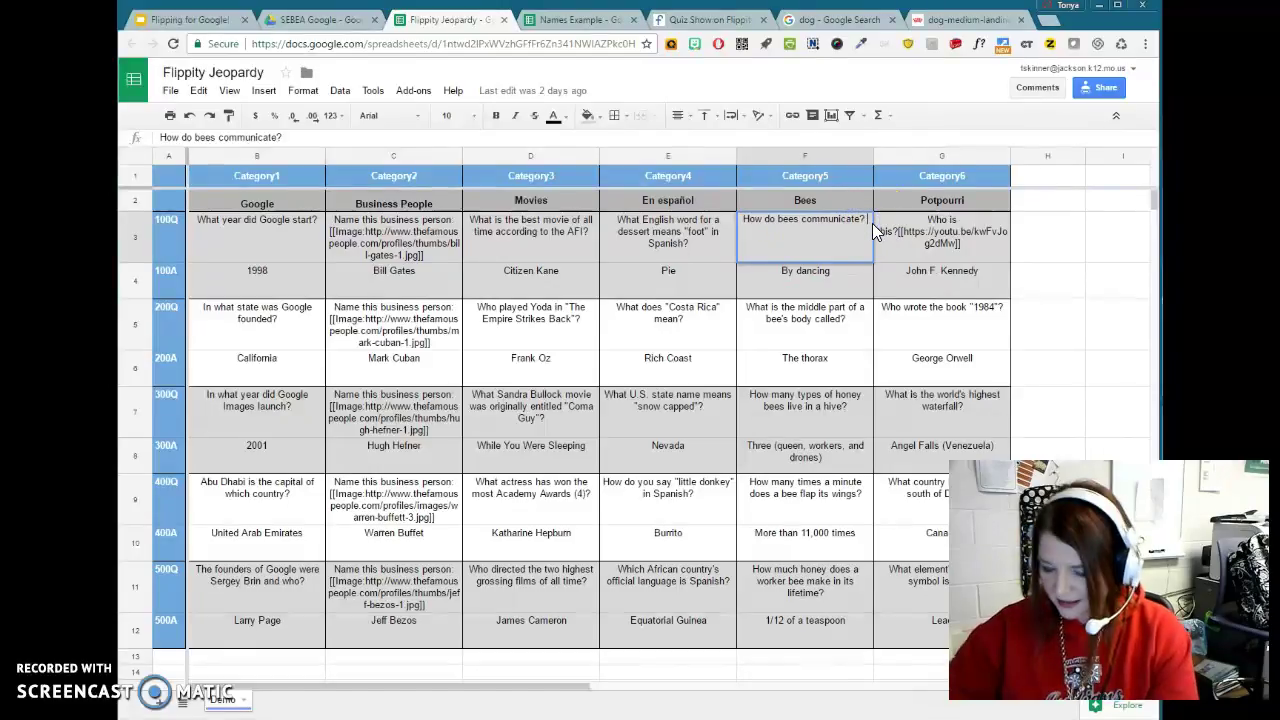
{"action": "type", "text": "[["}
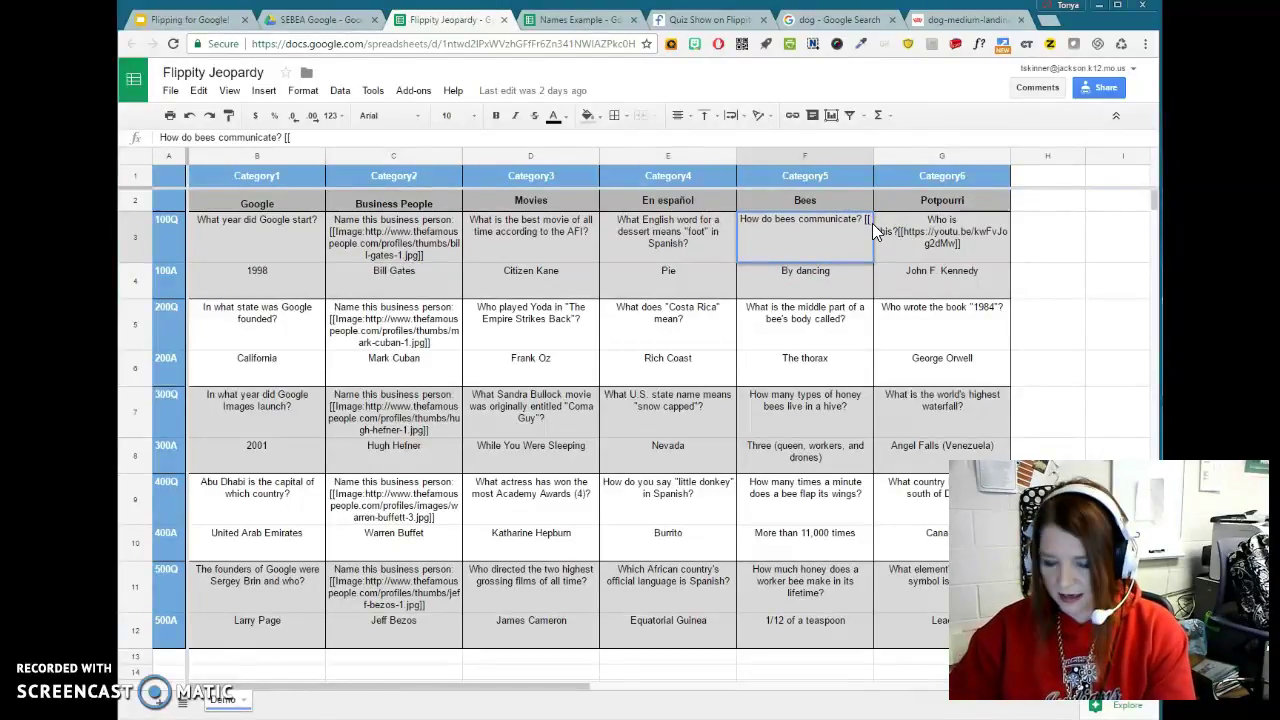
{"action": "type", "text": "Image:"}
{"action": "key", "text": "ctrl+v"}
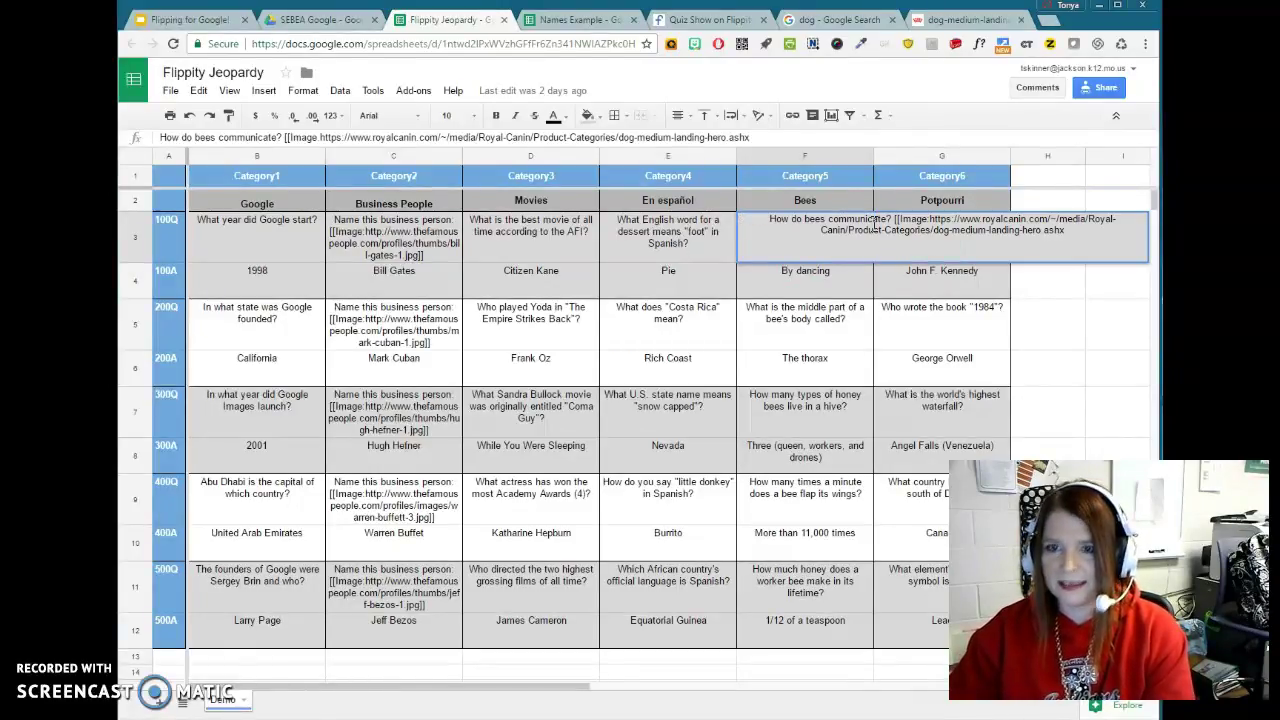
{"action": "type", "text": "]]"}
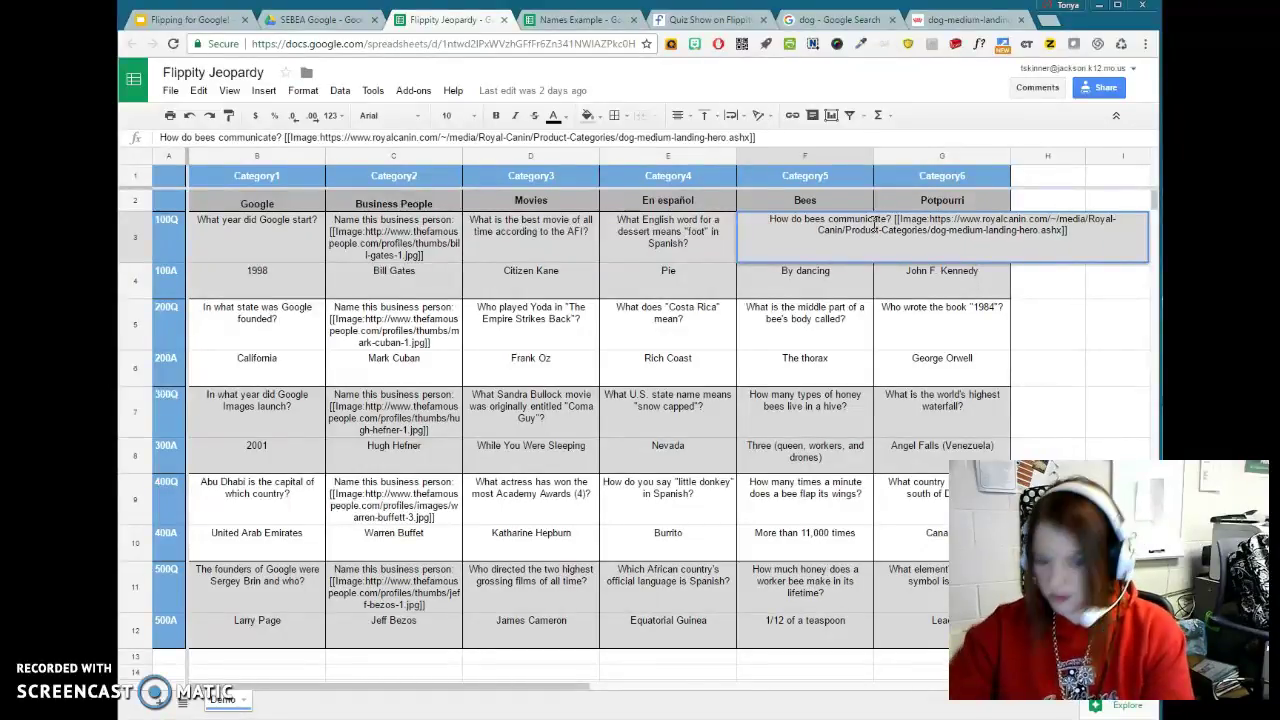
{"action": "key", "text": "Return"}
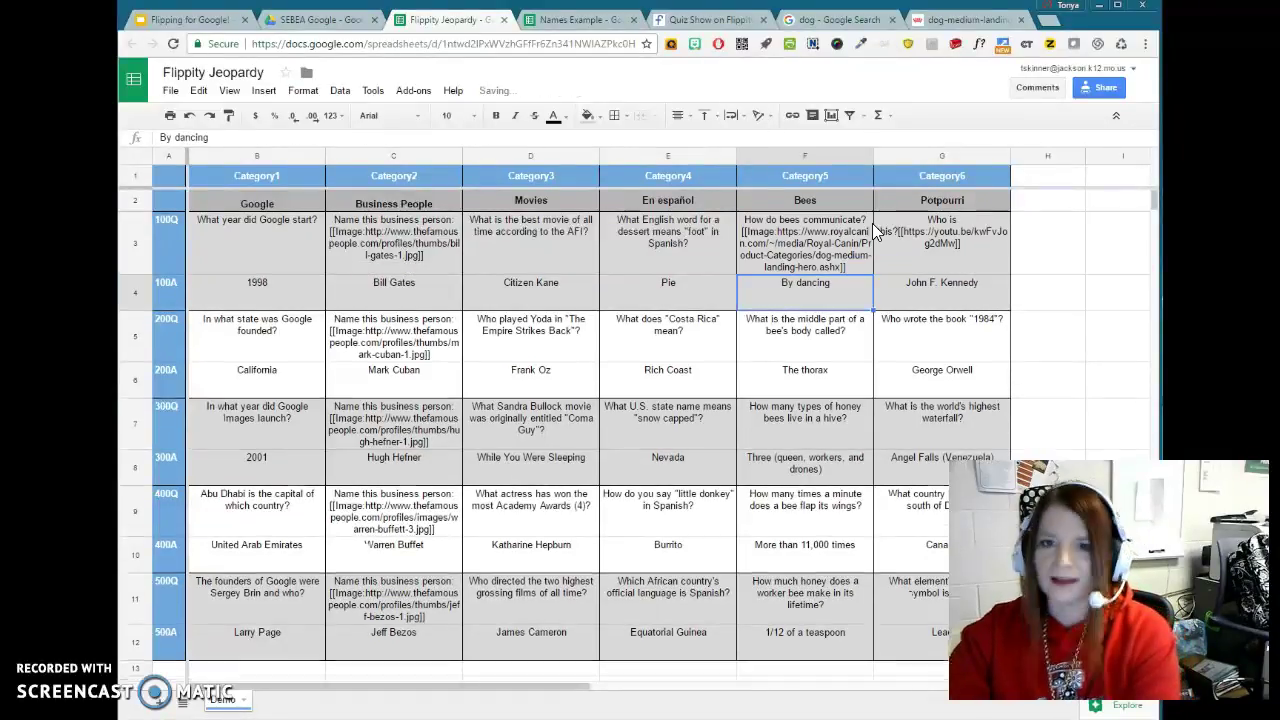
- Reload the Flippity quiz board to confirm Bees 100 shows the beagle photo, then return to the Jeopardy sheet
{"action": "left_click", "coordinate": [698, 20]}
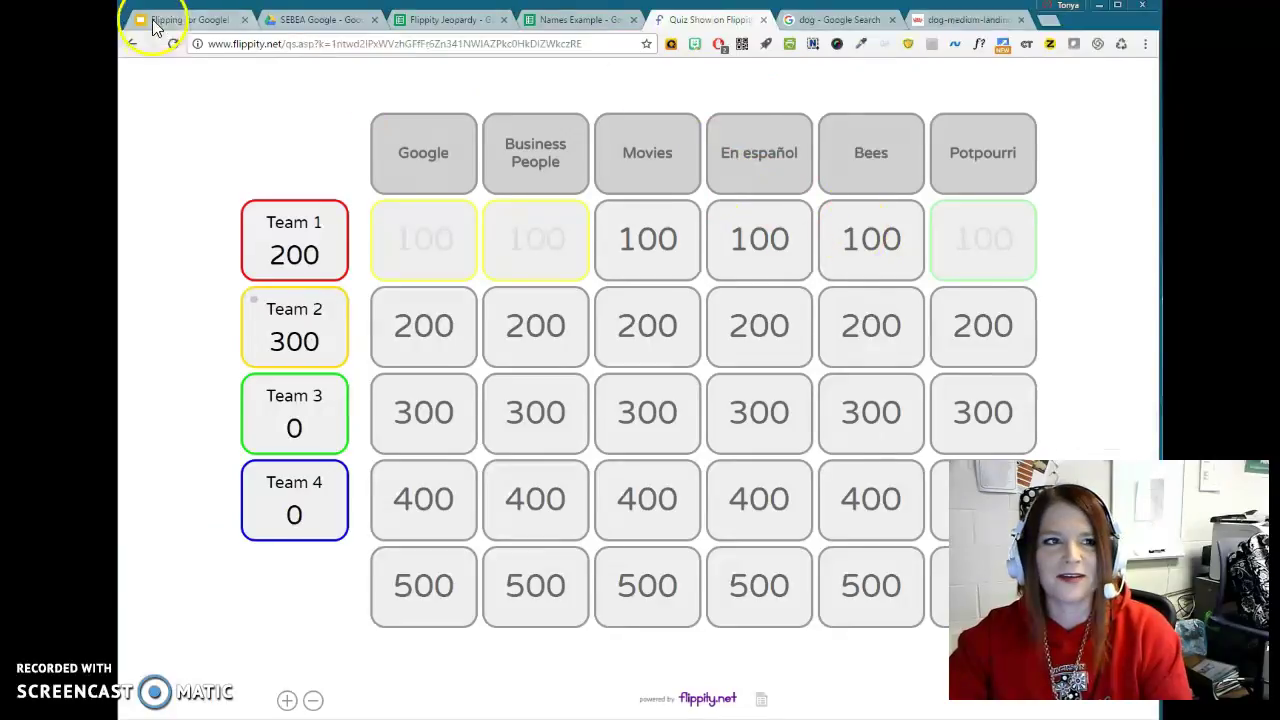
{"action": "left_click", "coordinate": [172, 43]}
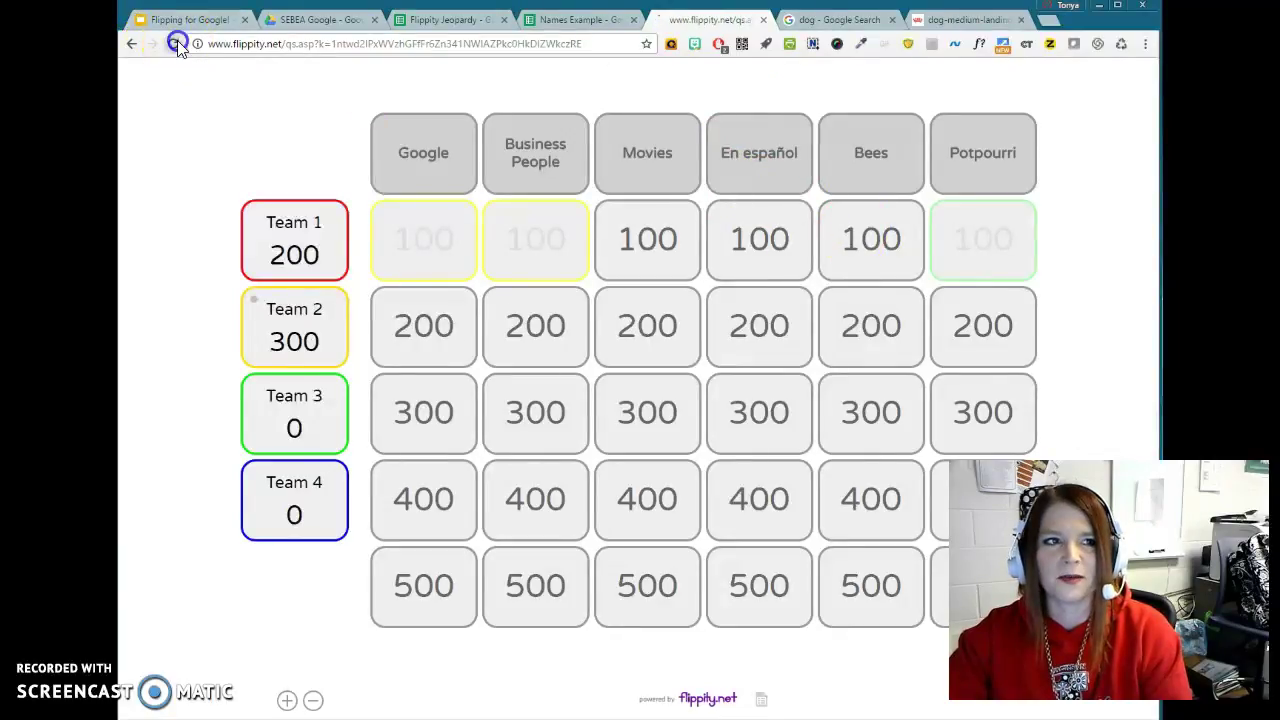
{"action": "left_click", "coordinate": [868, 247]}
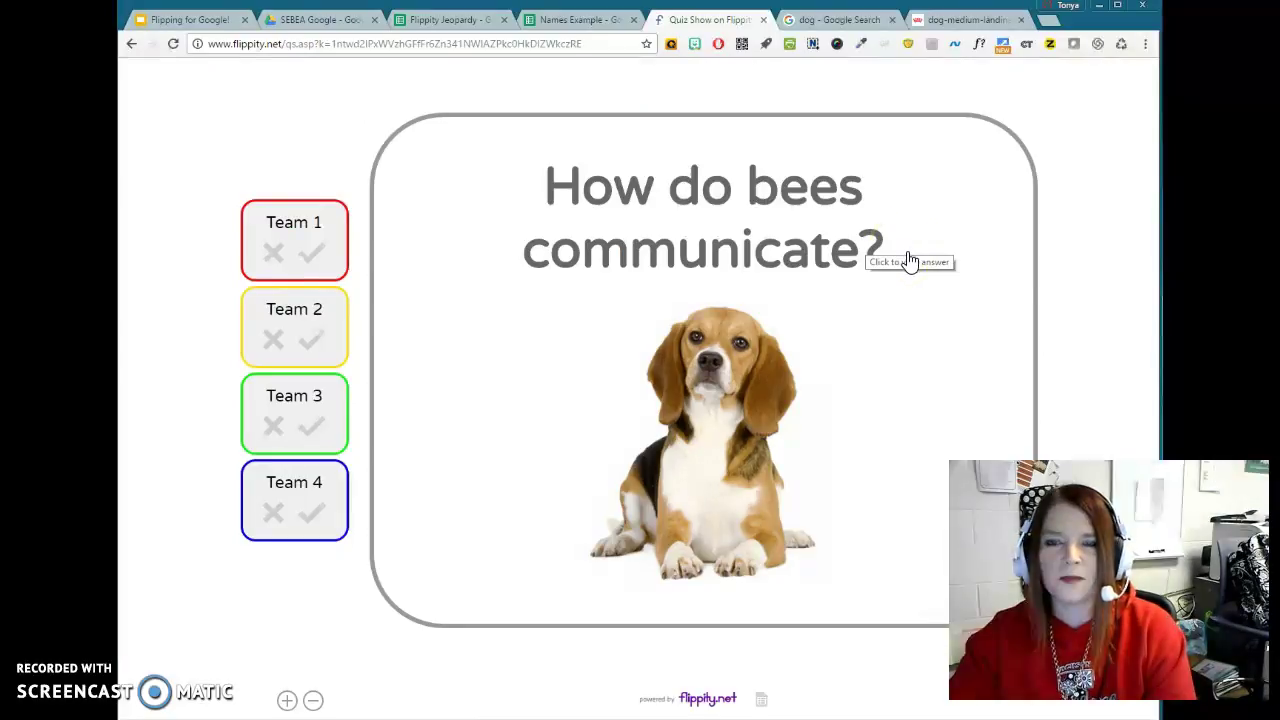
{"action": "left_click", "coordinate": [950, 19]}
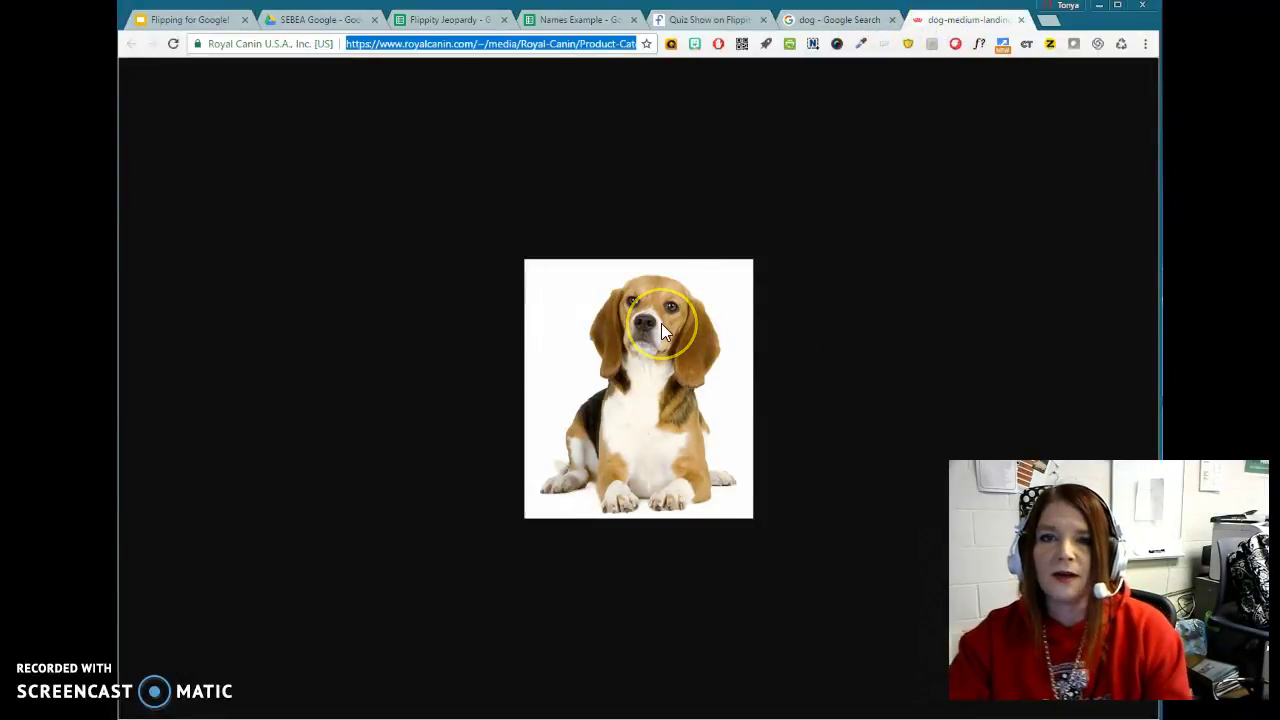
{"action": "left_click", "coordinate": [572, 22]}
{"action": "left_click", "coordinate": [455, 20]}
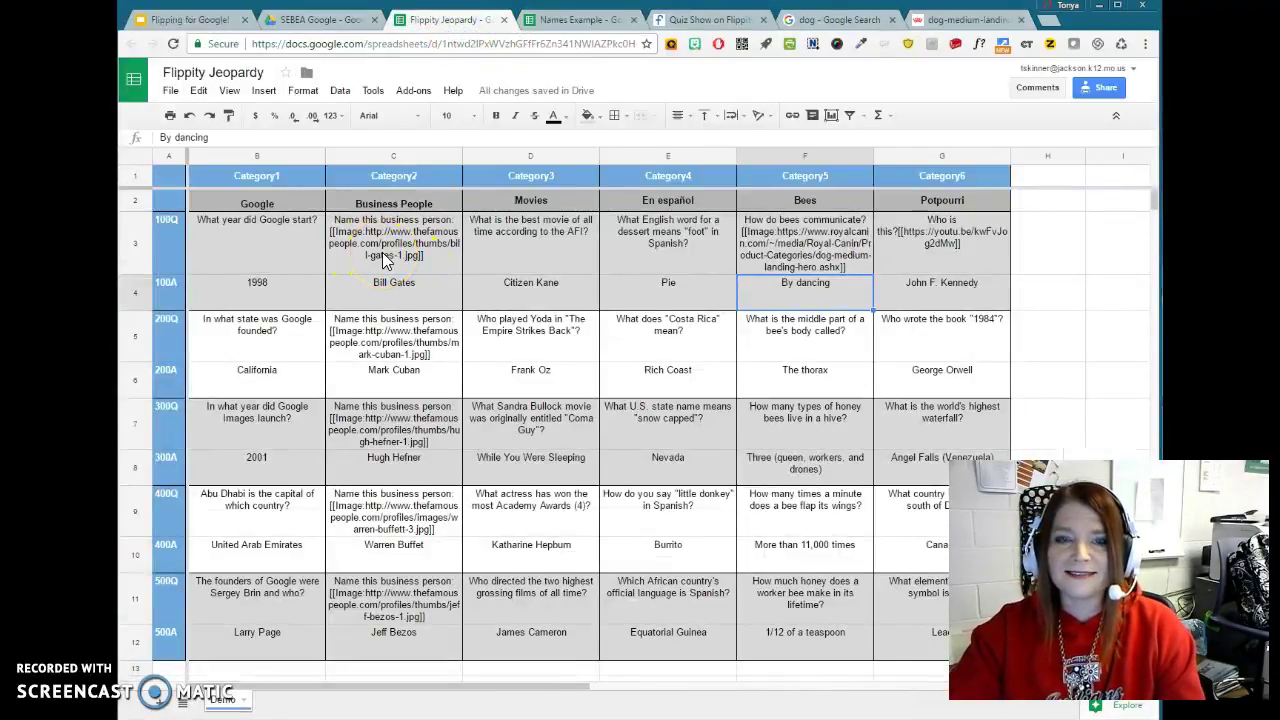
- Show the Flippity add-on menu options, then close it without choosing anything
{"action": "left_click", "coordinate": [418, 91]}
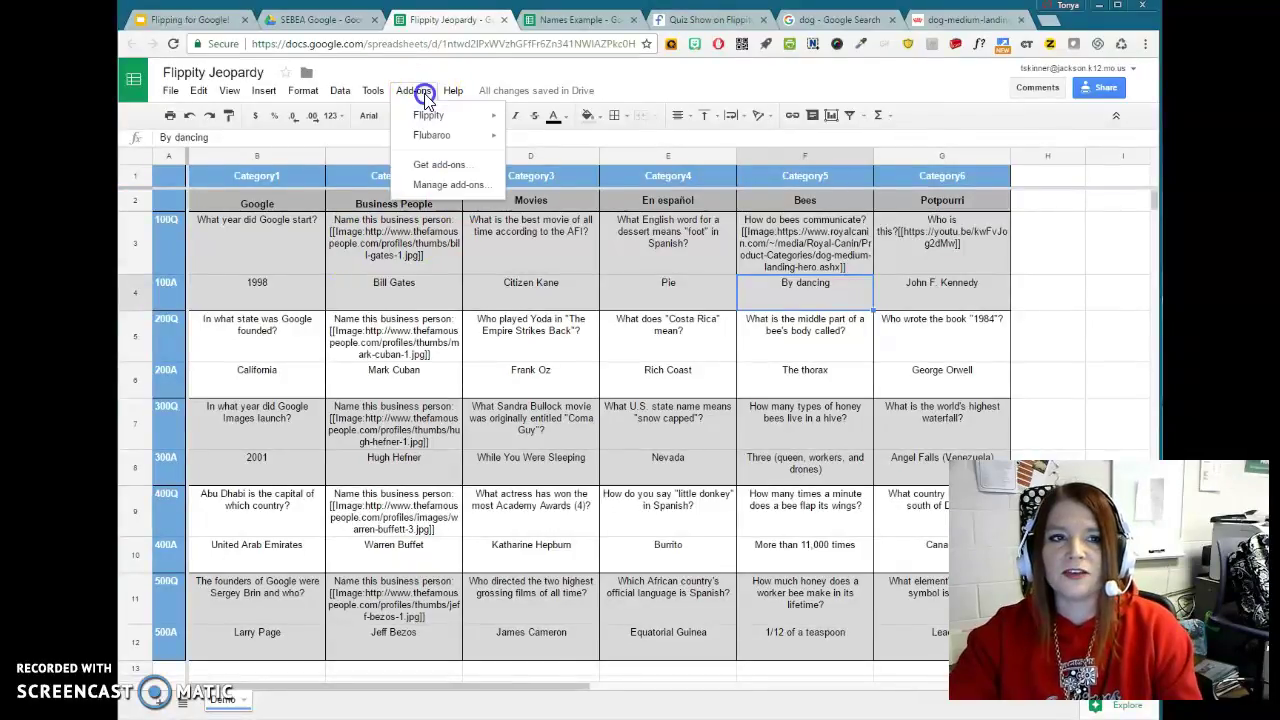
{"action": "mouse_move", "coordinate": [432, 118]}
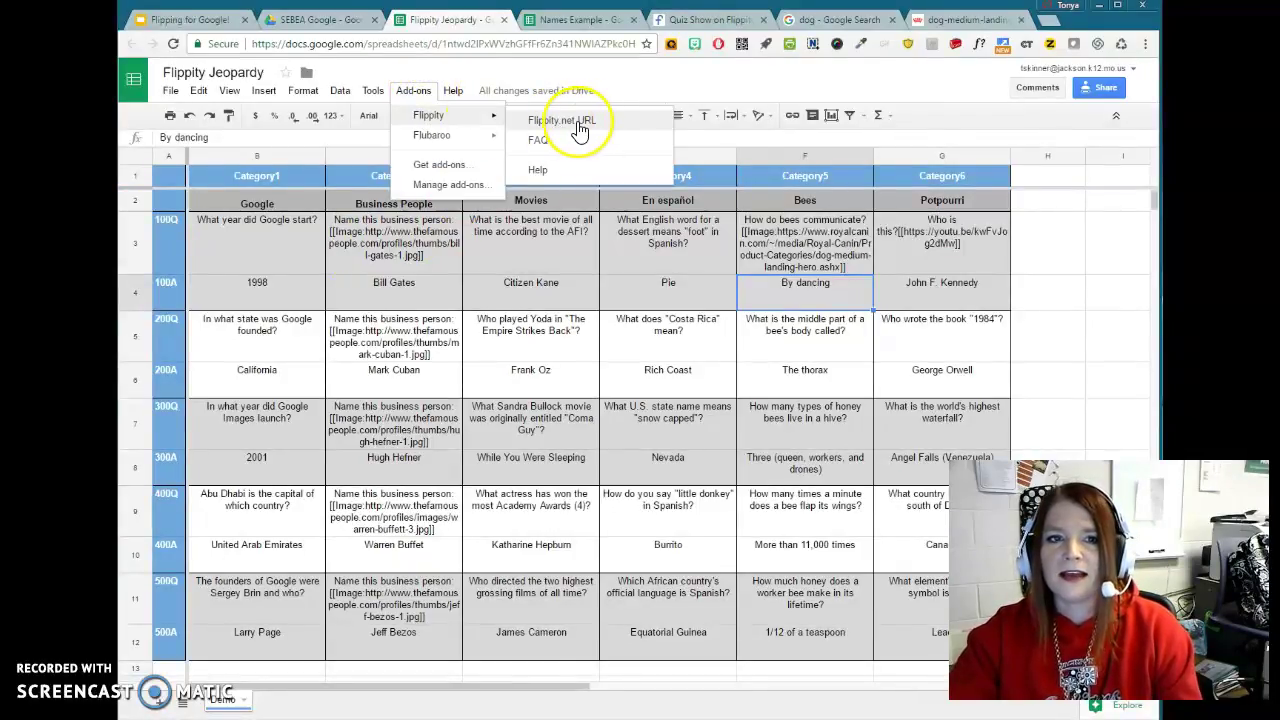
{"action": "left_click", "coordinate": [529, 323]}
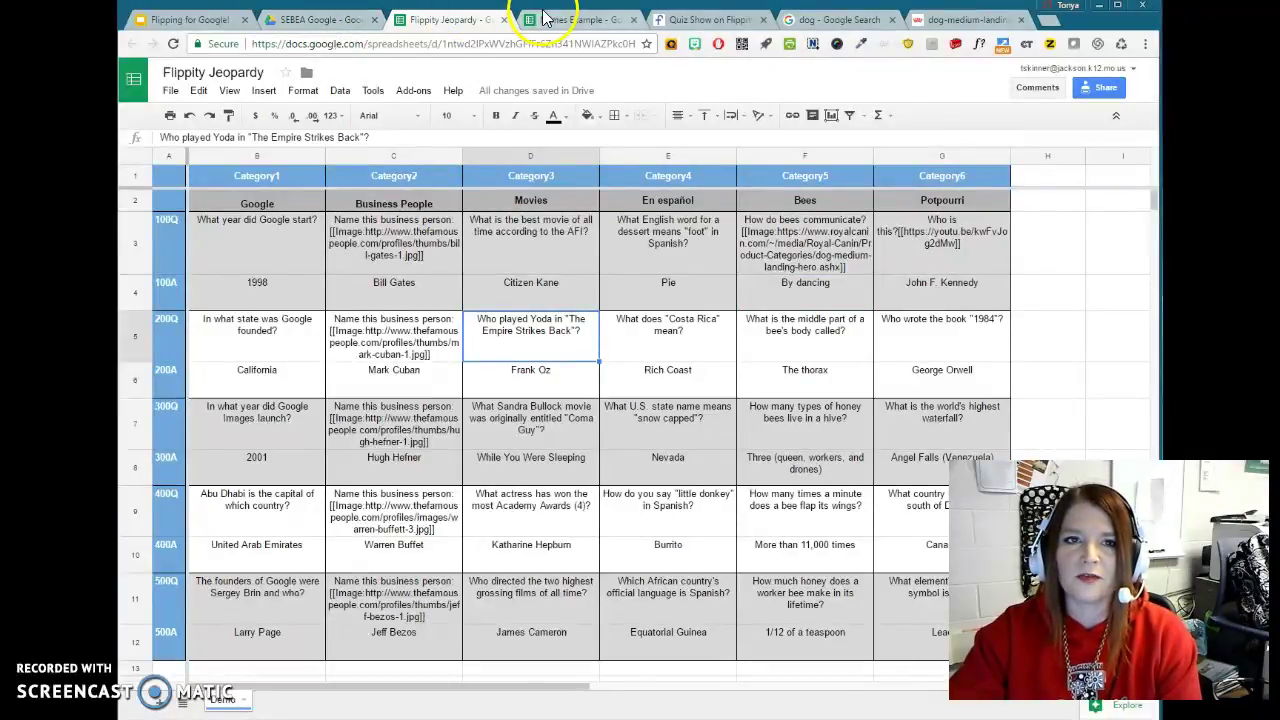
- Create a new Google Sheets spreadsheet in the SEBEA Google Drive folder
{"action": "left_click", "coordinate": [340, 22]}
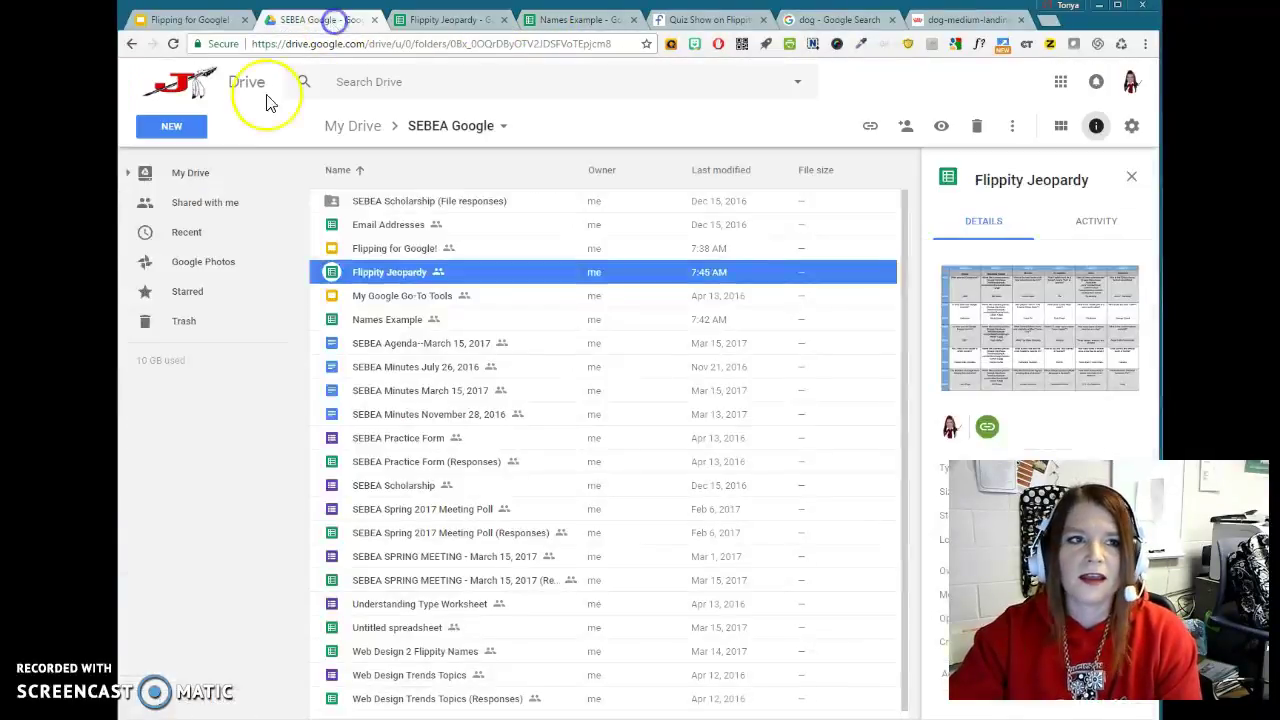
{"action": "left_click", "coordinate": [171, 126]}
{"action": "left_click", "coordinate": [228, 280]}
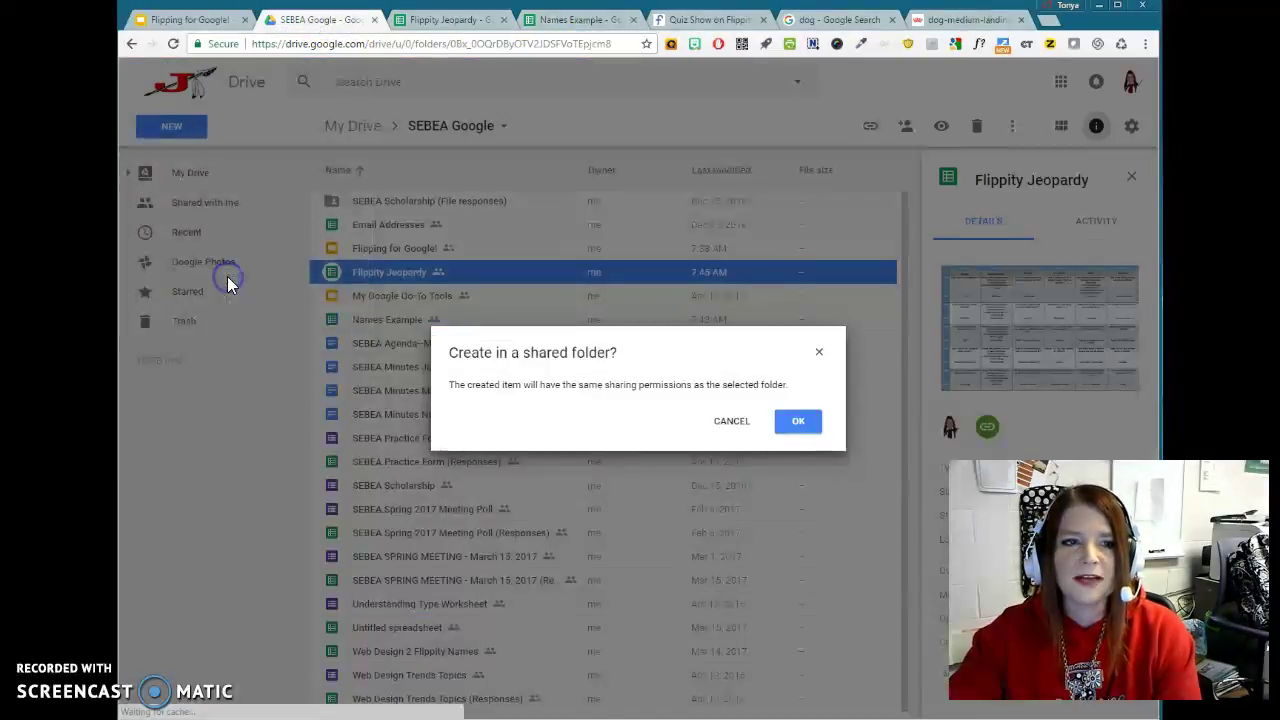
{"action": "left_click", "coordinate": [808, 428]}
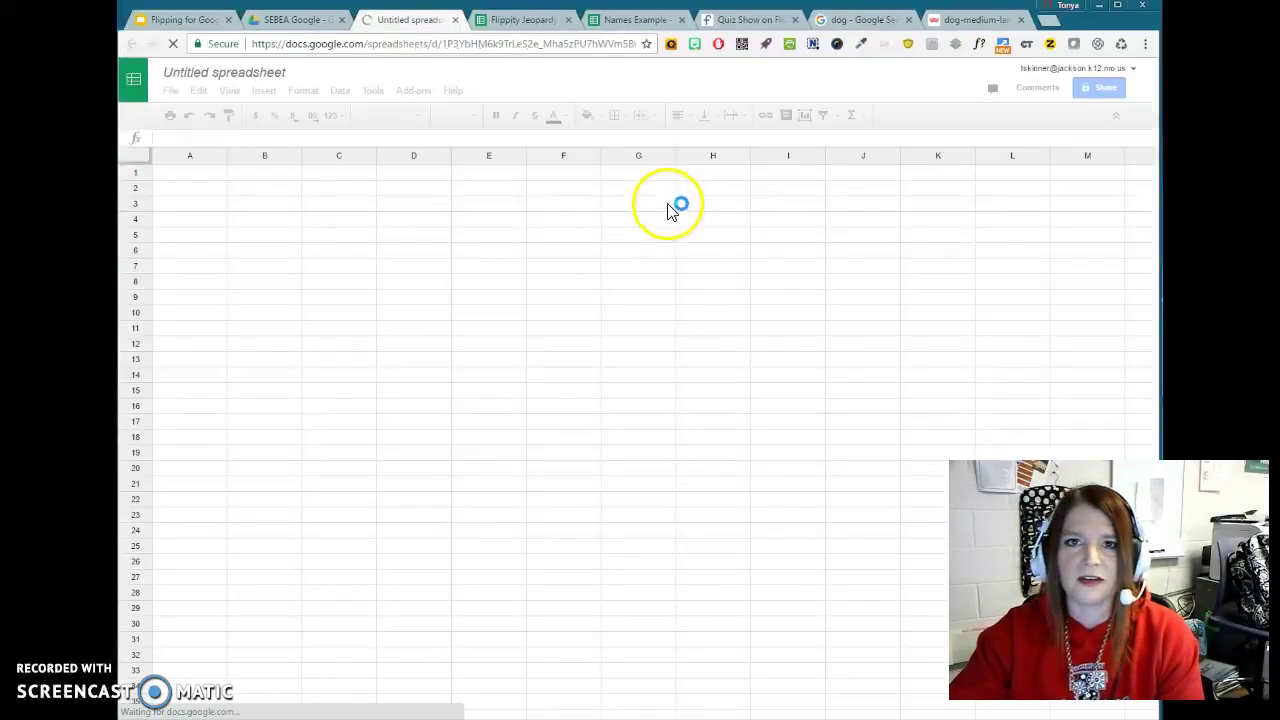
{"action": "left_click", "coordinate": [460, 64]}
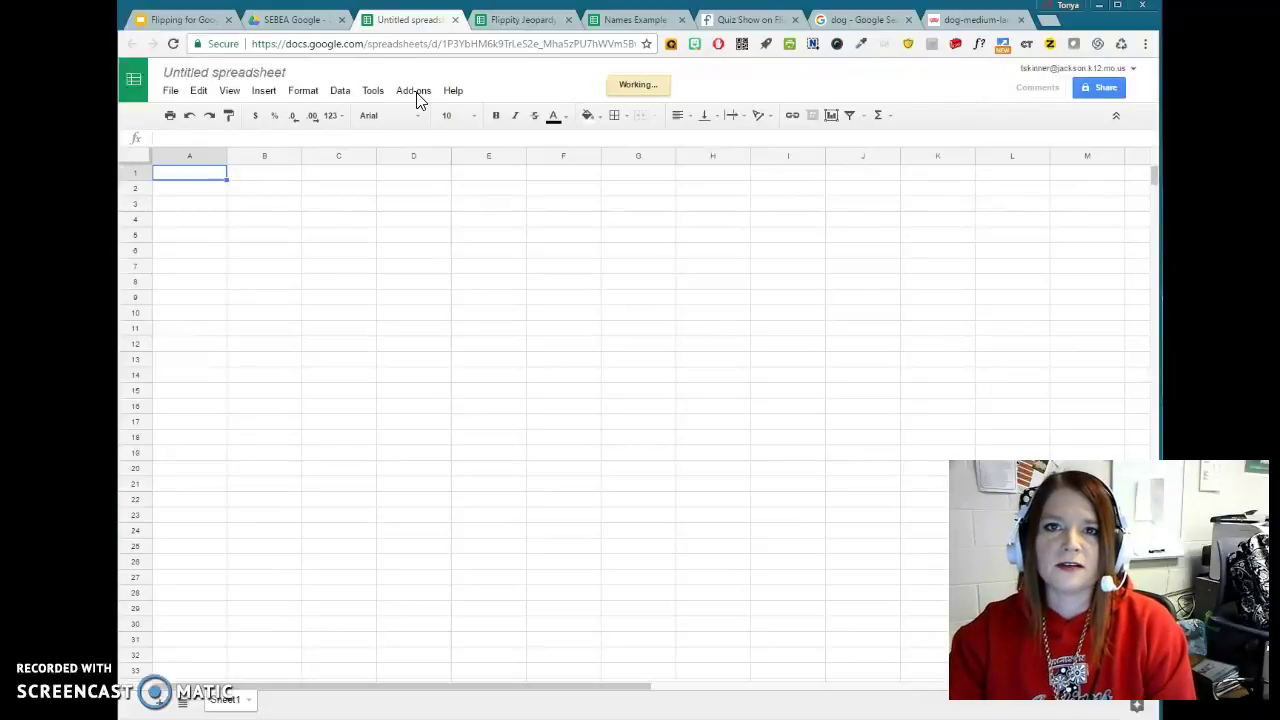
- Apply the Flippity Flashcards template and open the resulting Flippity.net flashcards link
{"action": "left_click", "coordinate": [419, 94]}
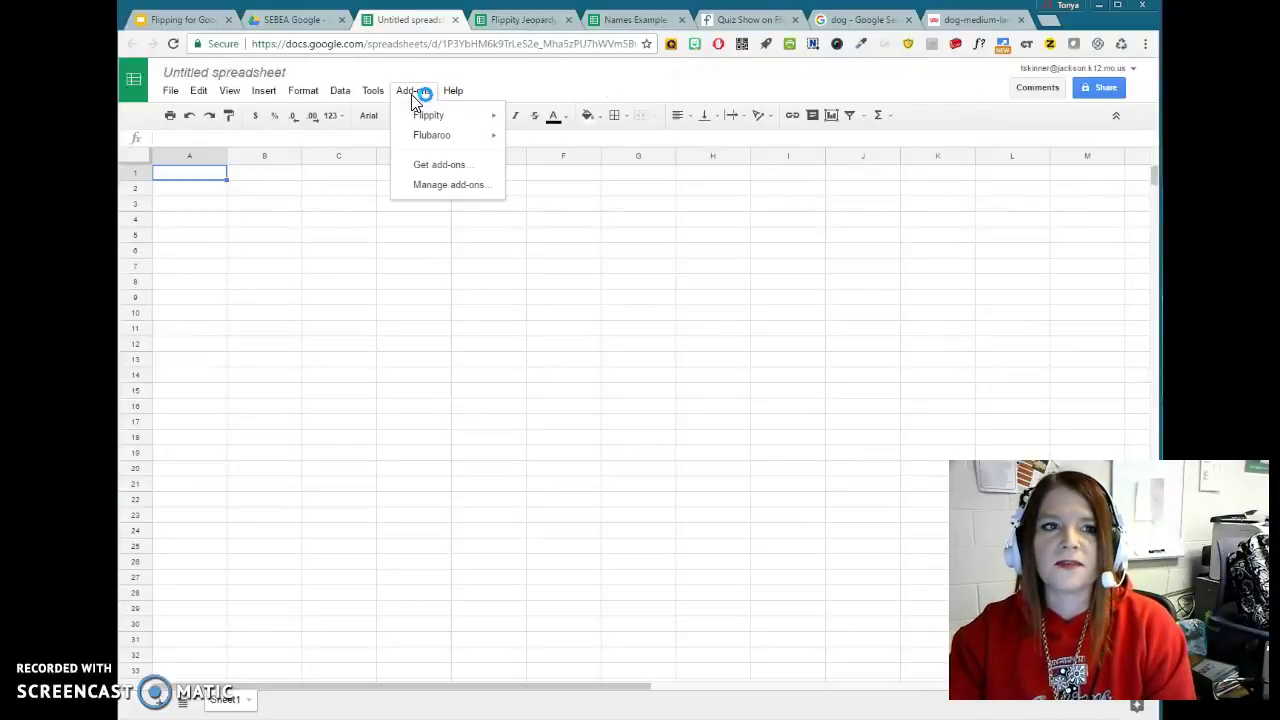
{"action": "mouse_move", "coordinate": [457, 118]}
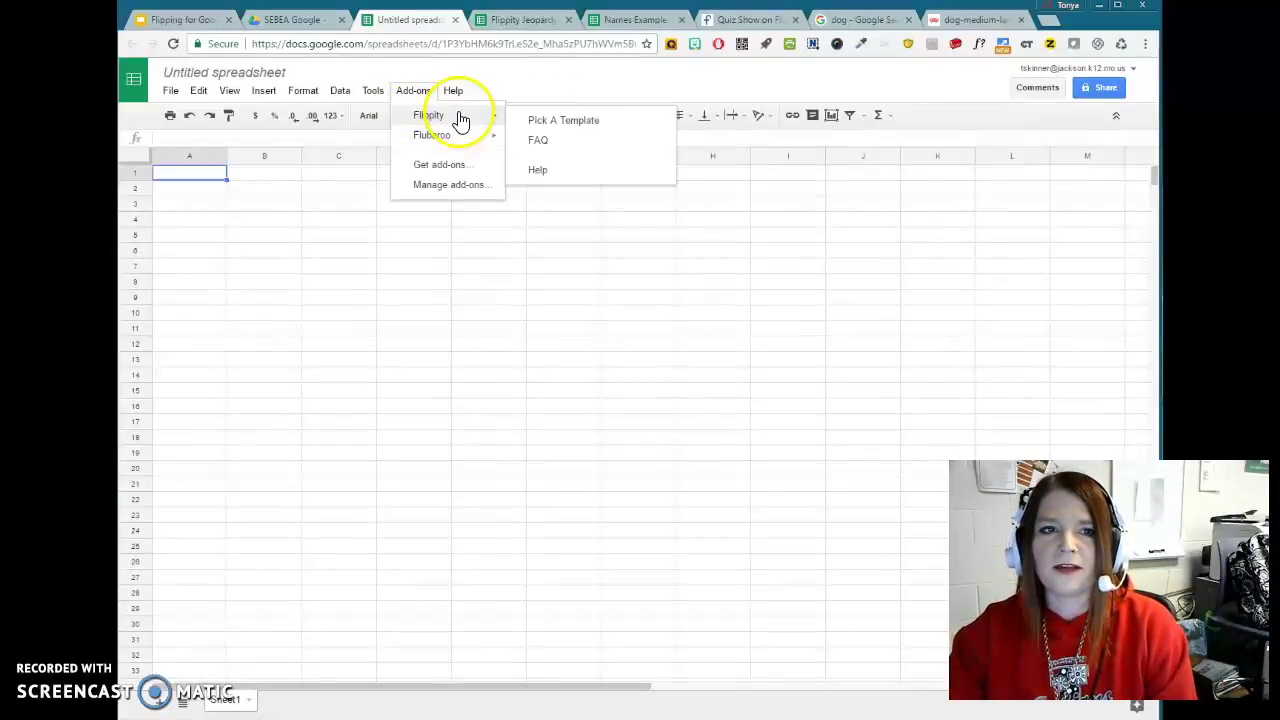
{"action": "left_click", "coordinate": [540, 121]}
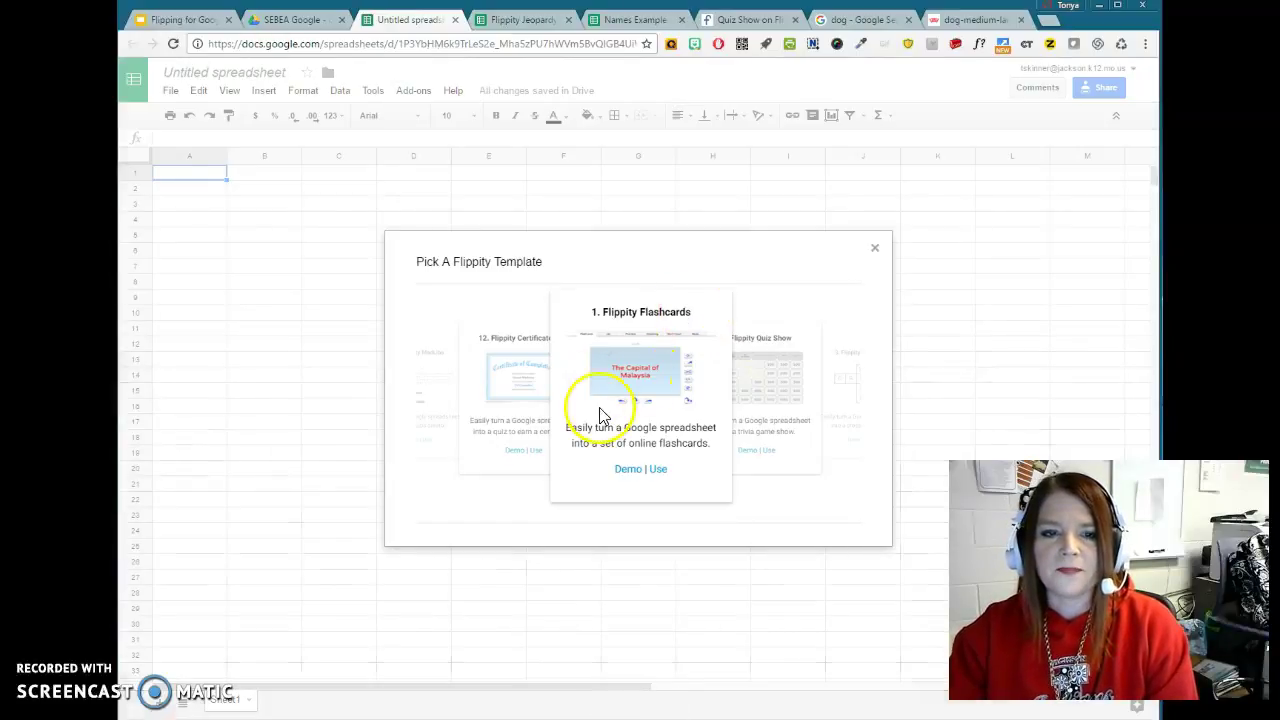
{"action": "left_click", "coordinate": [657, 468]}
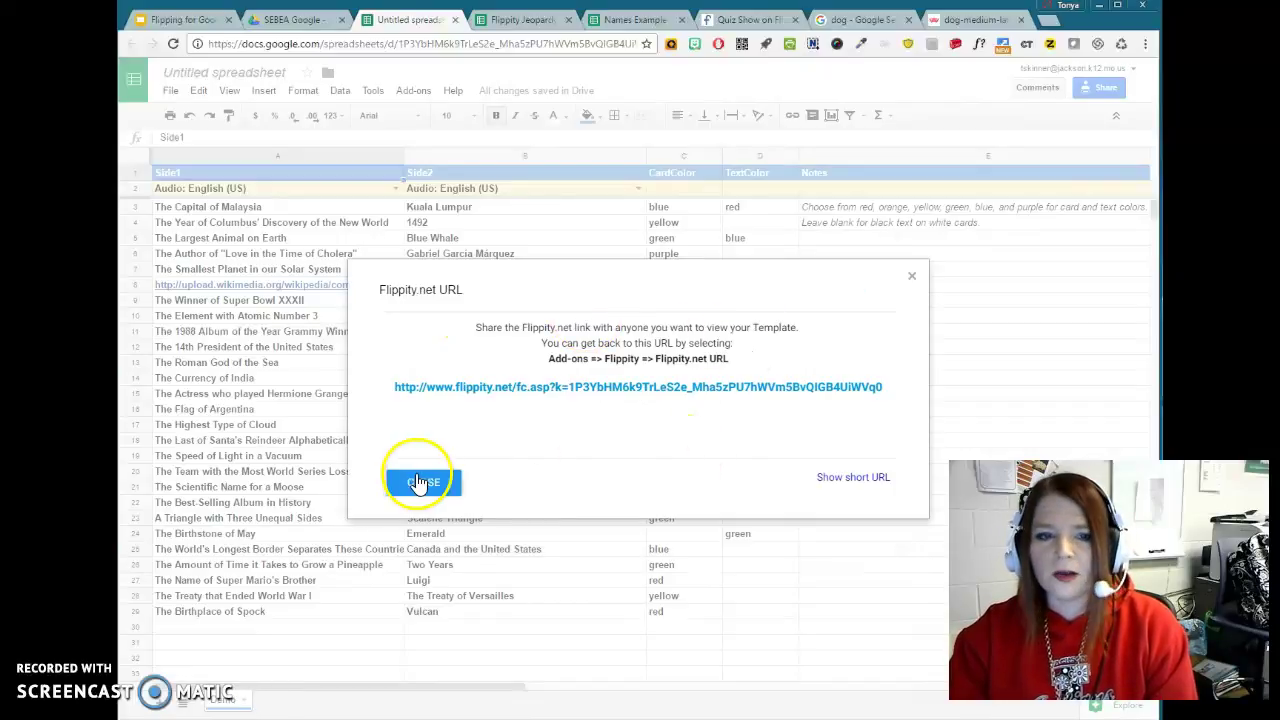
{"action": "left_click", "coordinate": [397, 390]}
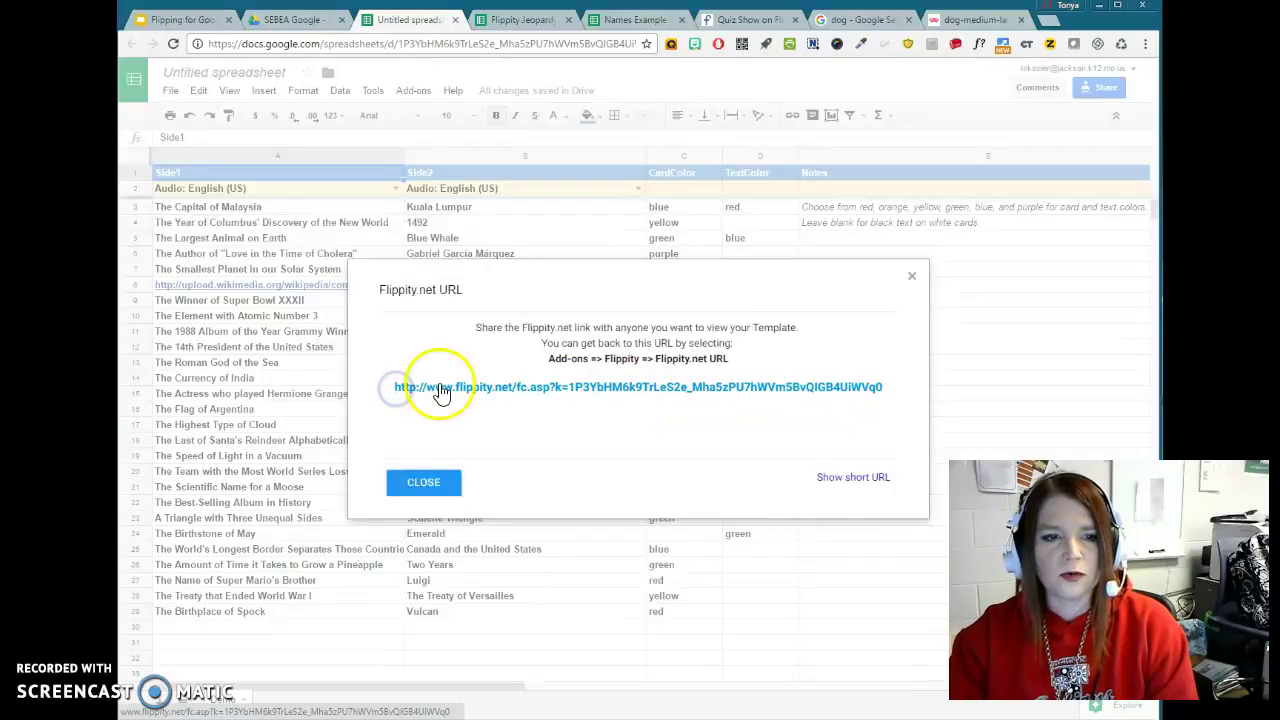
{"action": "left_click", "coordinate": [385, 22]}
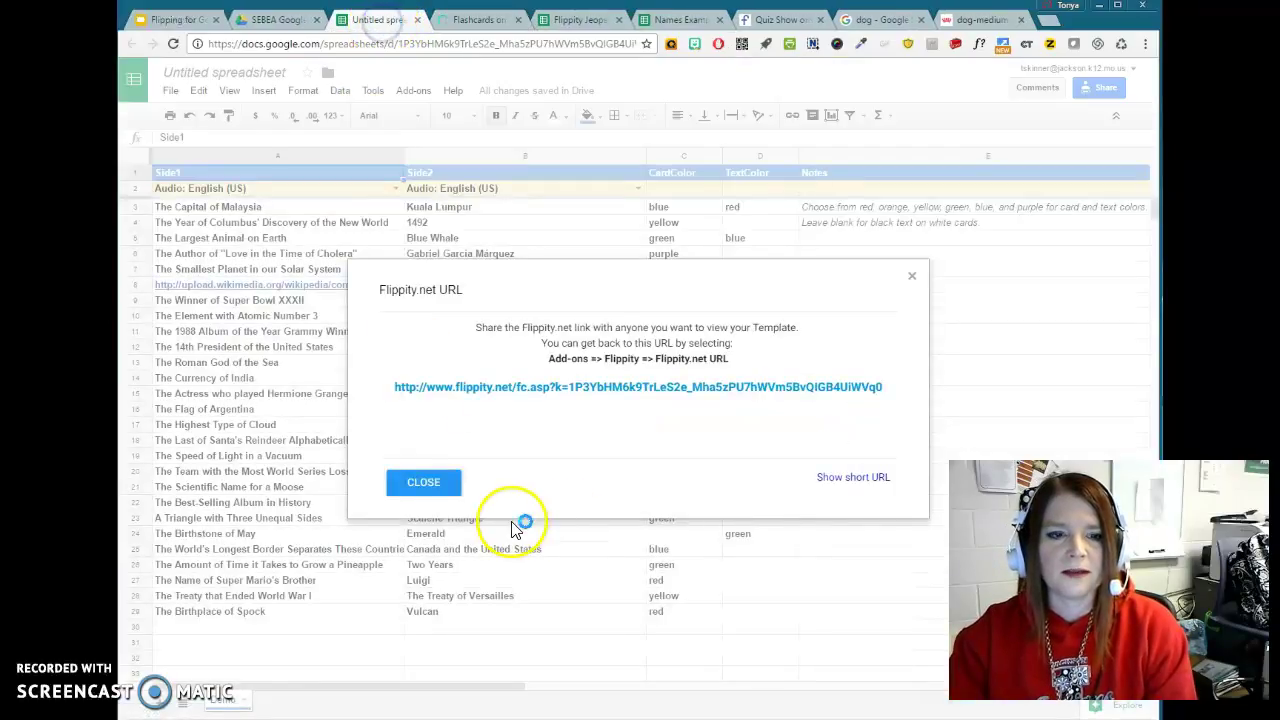
- Dismiss the Flippity.net link notice, widen column A for full Side1 prompts, and view the flashcards page
{"action": "left_click", "coordinate": [423, 482]}
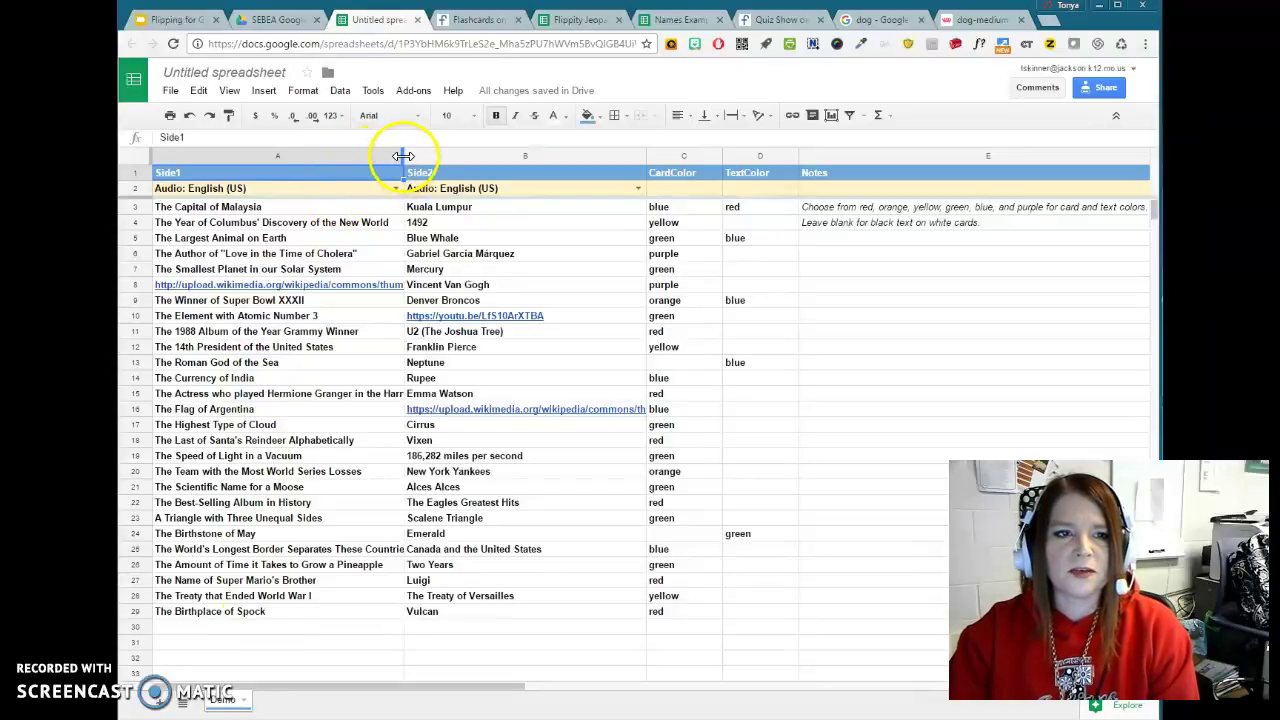
{"action": "left_click_drag", "start_coordinate": [403, 160], "coordinate": [702, 160]}
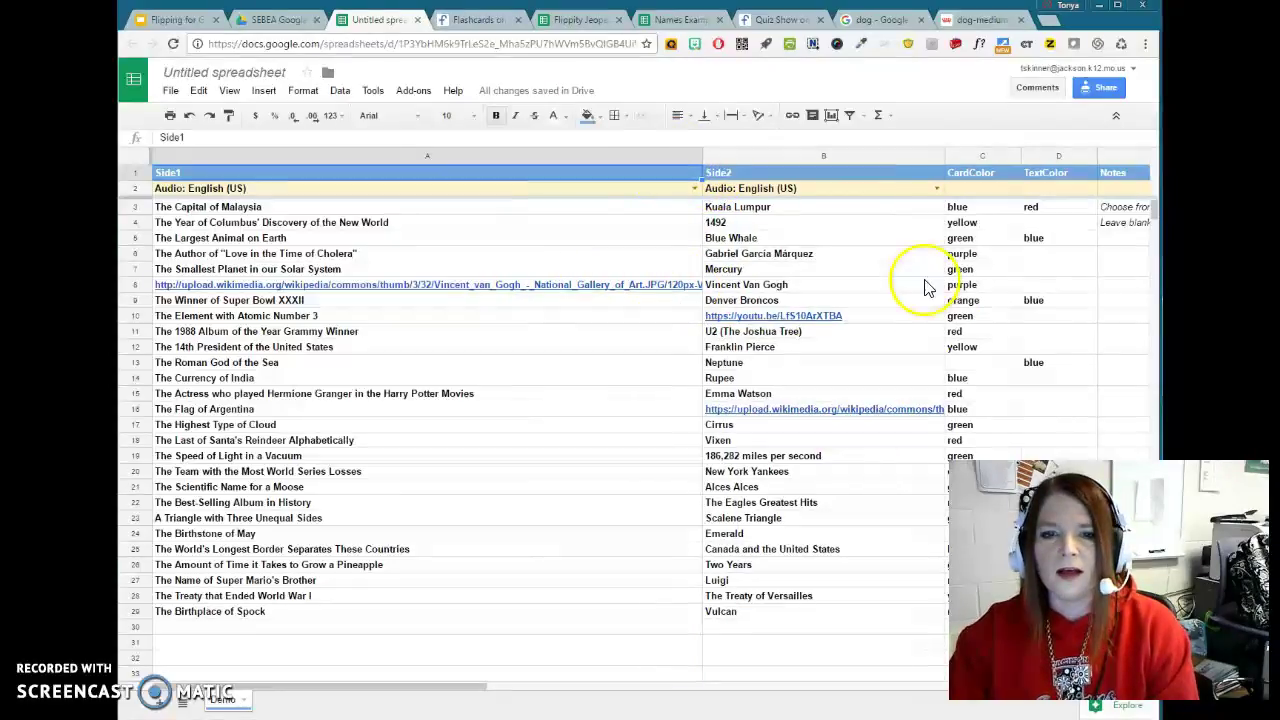
{"action": "mouse_move", "coordinate": [808, 323]}
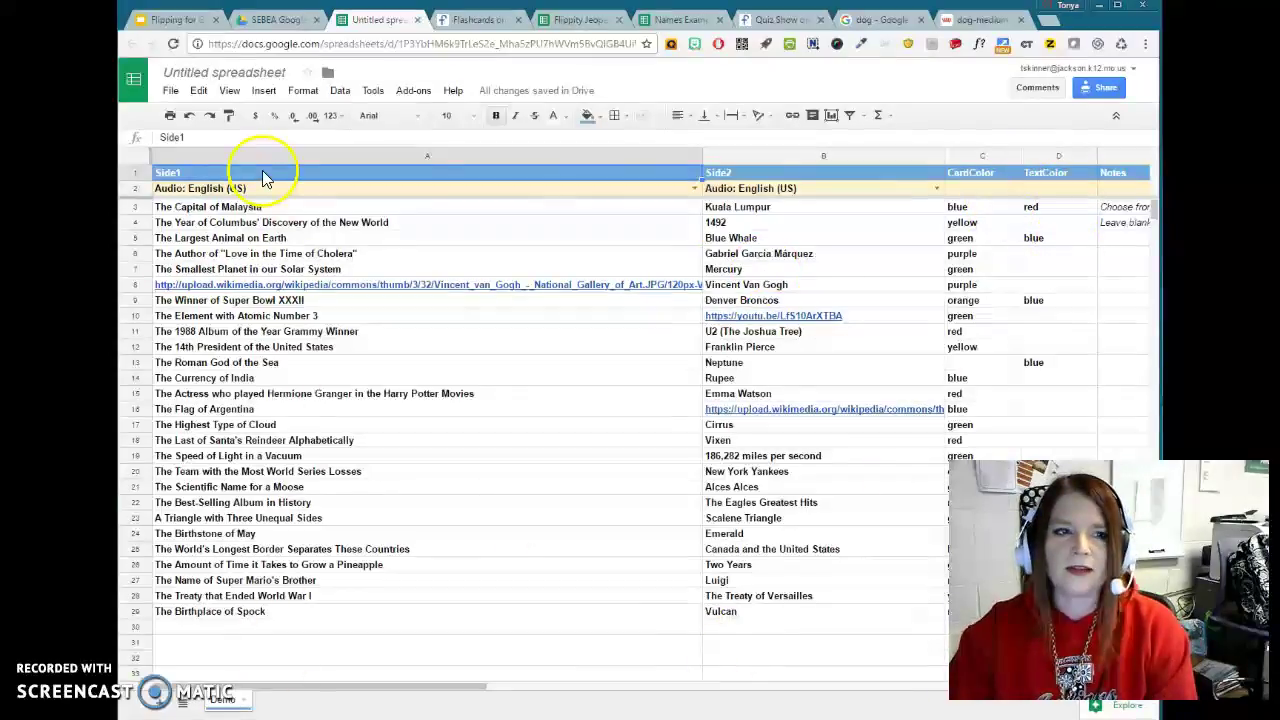
{"action": "left_click", "coordinate": [464, 21]}
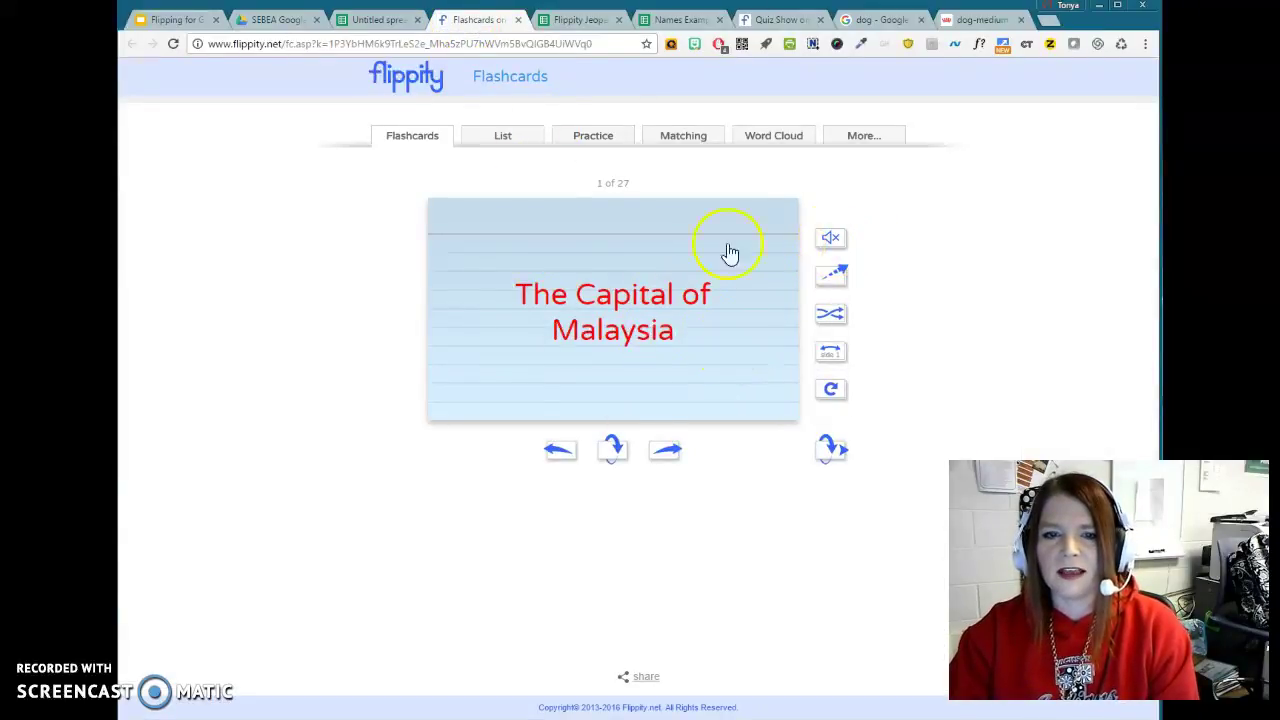
- Browse the flashcards' List, Practice, Matching, Word Cloud and More views
{"action": "left_click", "coordinate": [503, 137]}
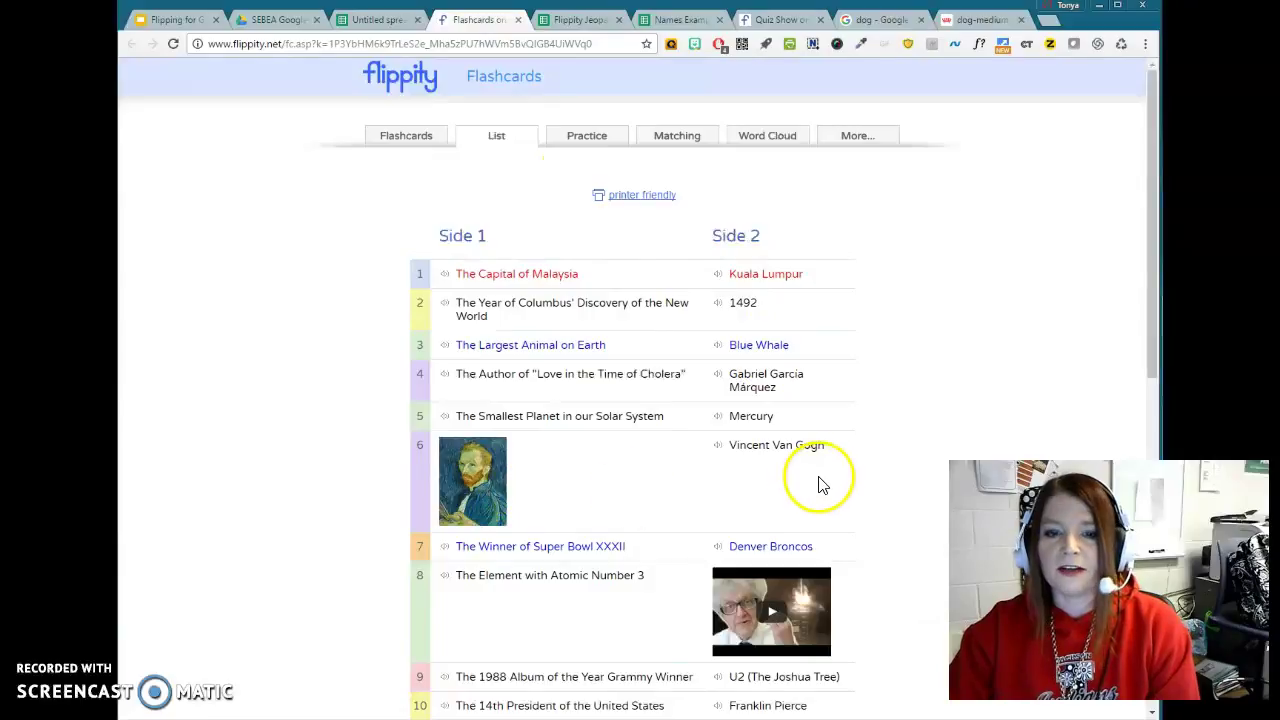
{"action": "left_click", "coordinate": [600, 137]}
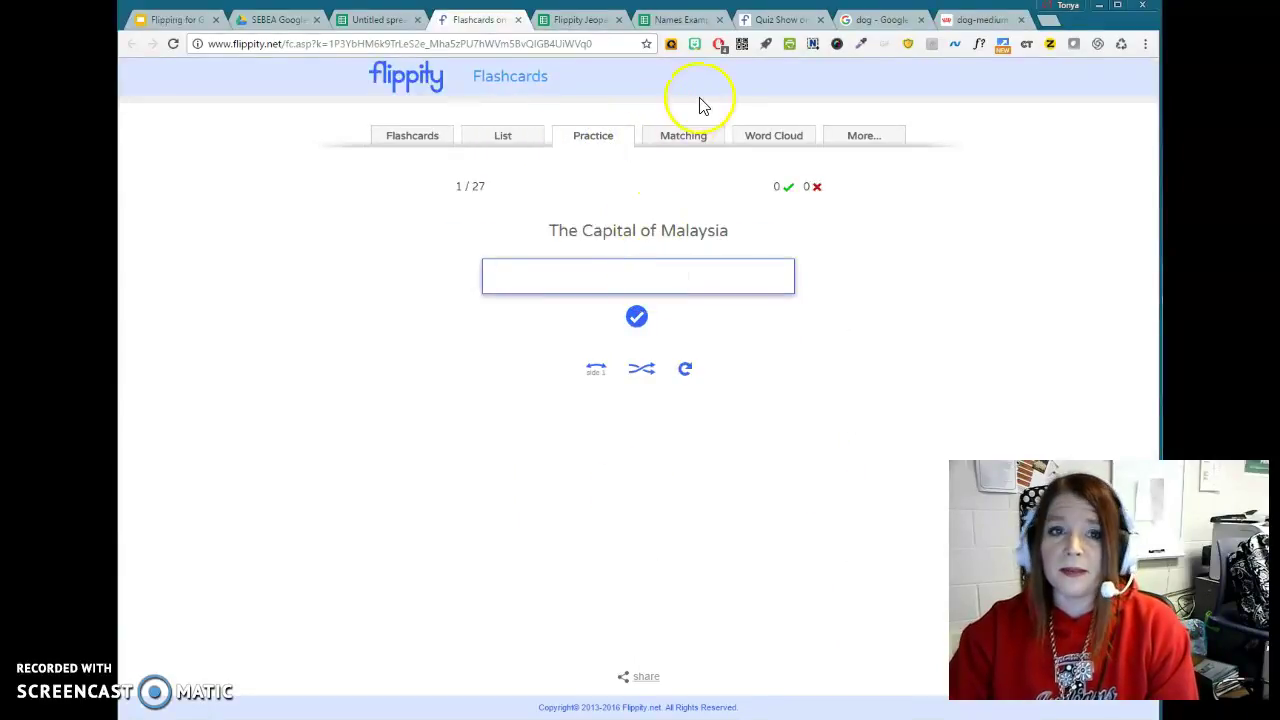
{"action": "left_click", "coordinate": [686, 136]}
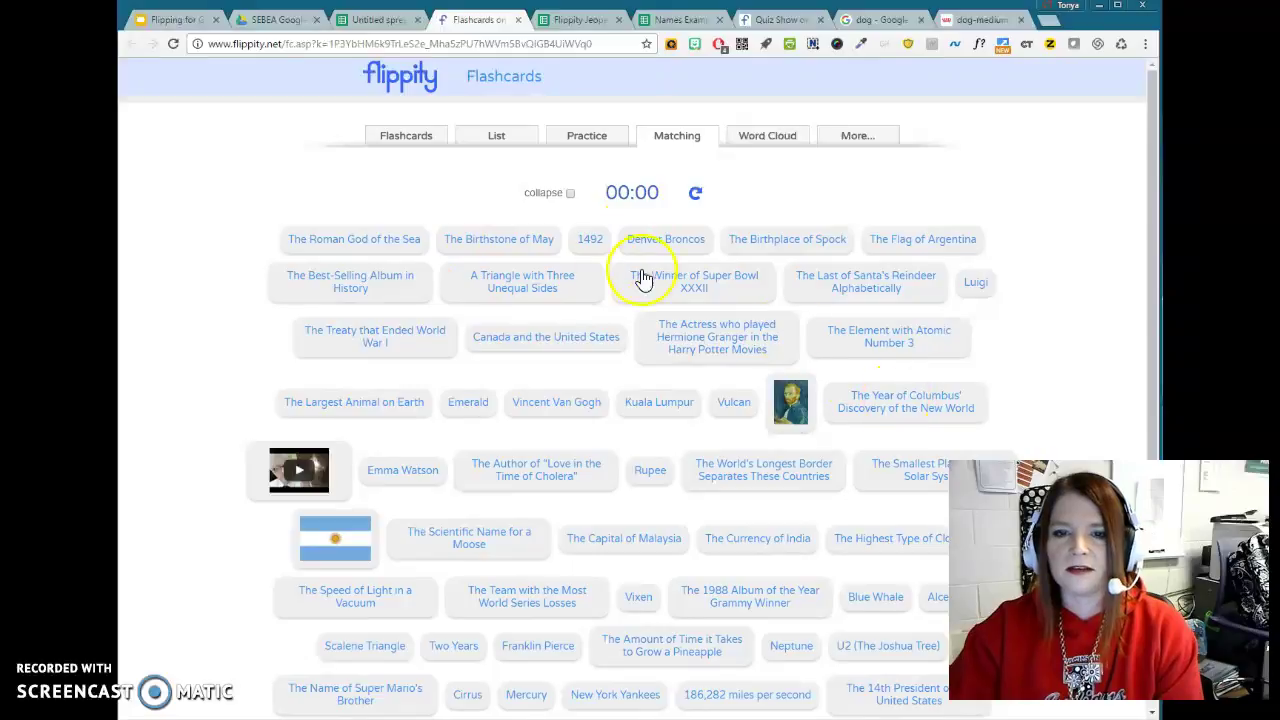
{"action": "left_click", "coordinate": [776, 144]}
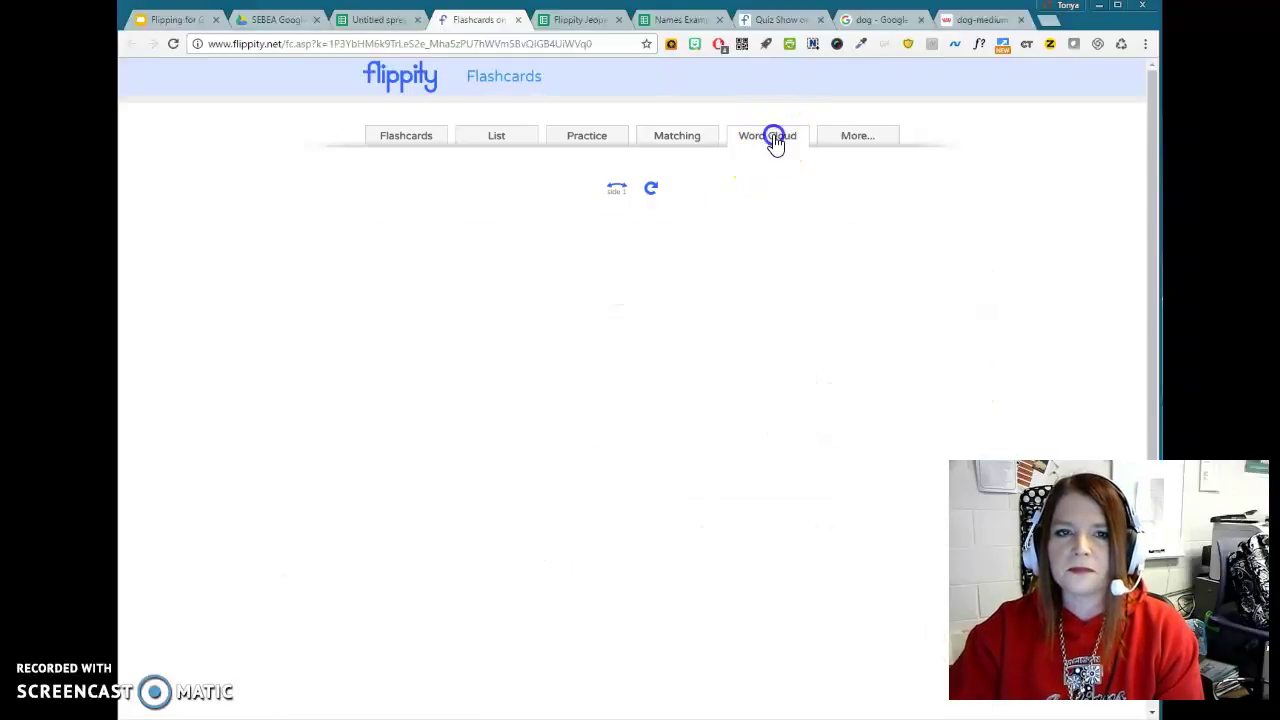
{"action": "left_click", "coordinate": [855, 140]}
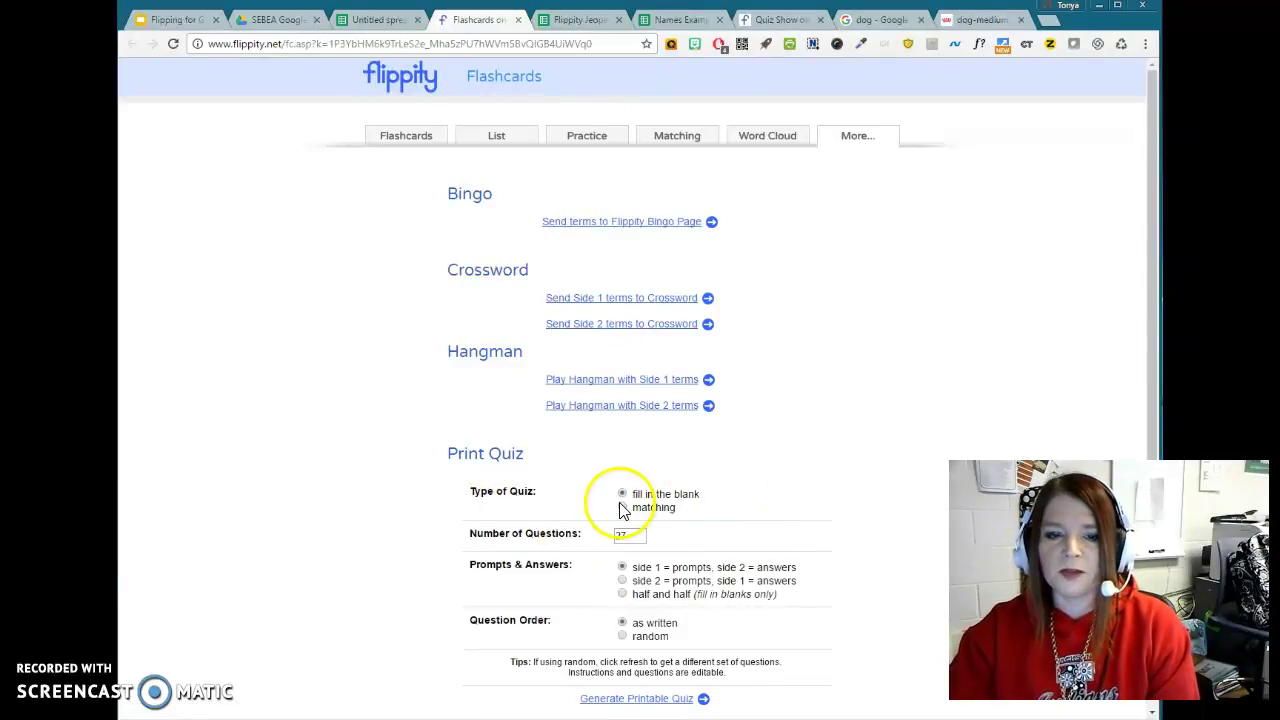
- Generate a printable quiz with half-and-half prompts, look it over, then close it
{"action": "left_click", "coordinate": [622, 594]}
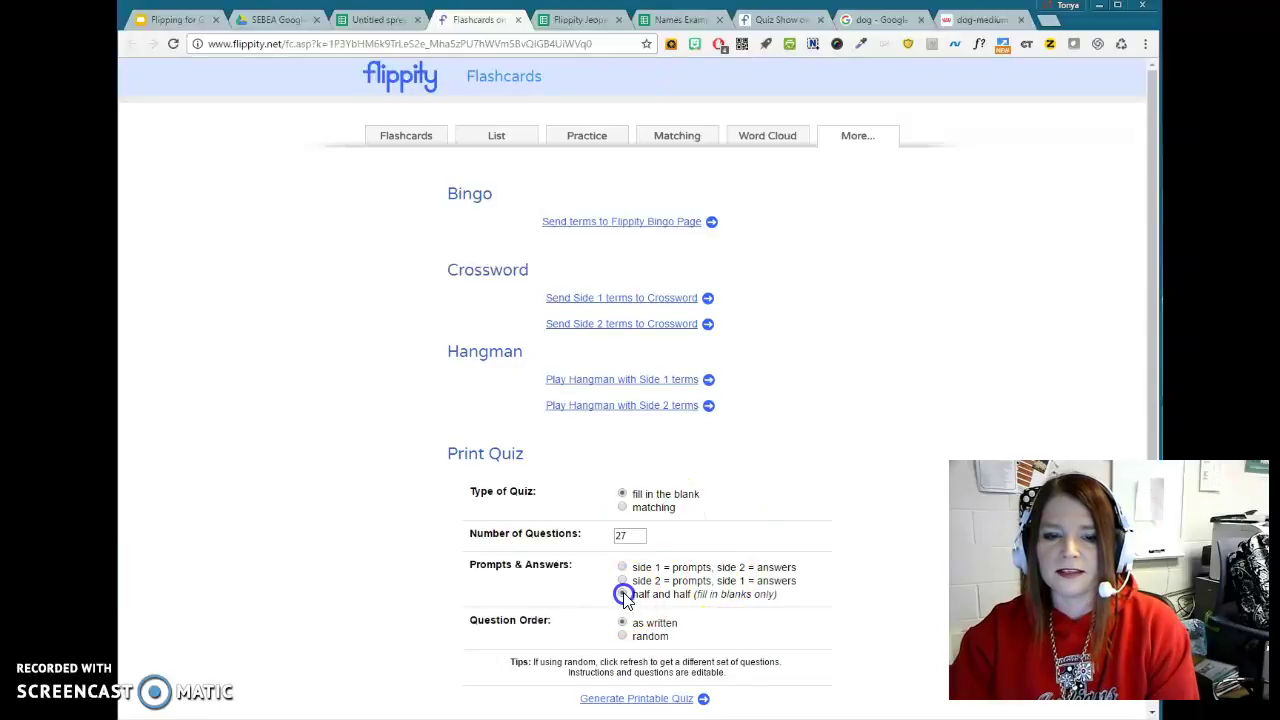
{"action": "left_click", "coordinate": [678, 698]}
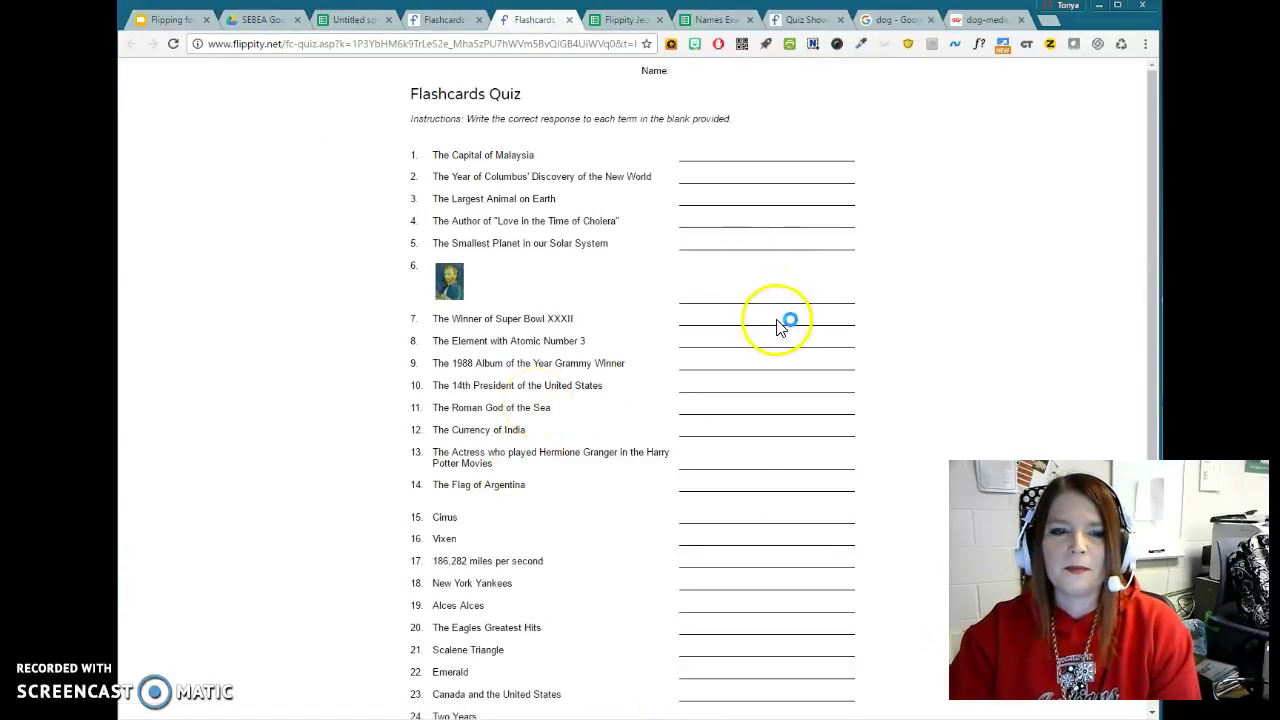
{"action": "scroll", "coordinate": [787, 326], "scroll_direction": "down", "scroll_amount": 1}
{"action": "scroll", "coordinate": [787, 328], "scroll_direction": "up", "scroll_amount": 1}
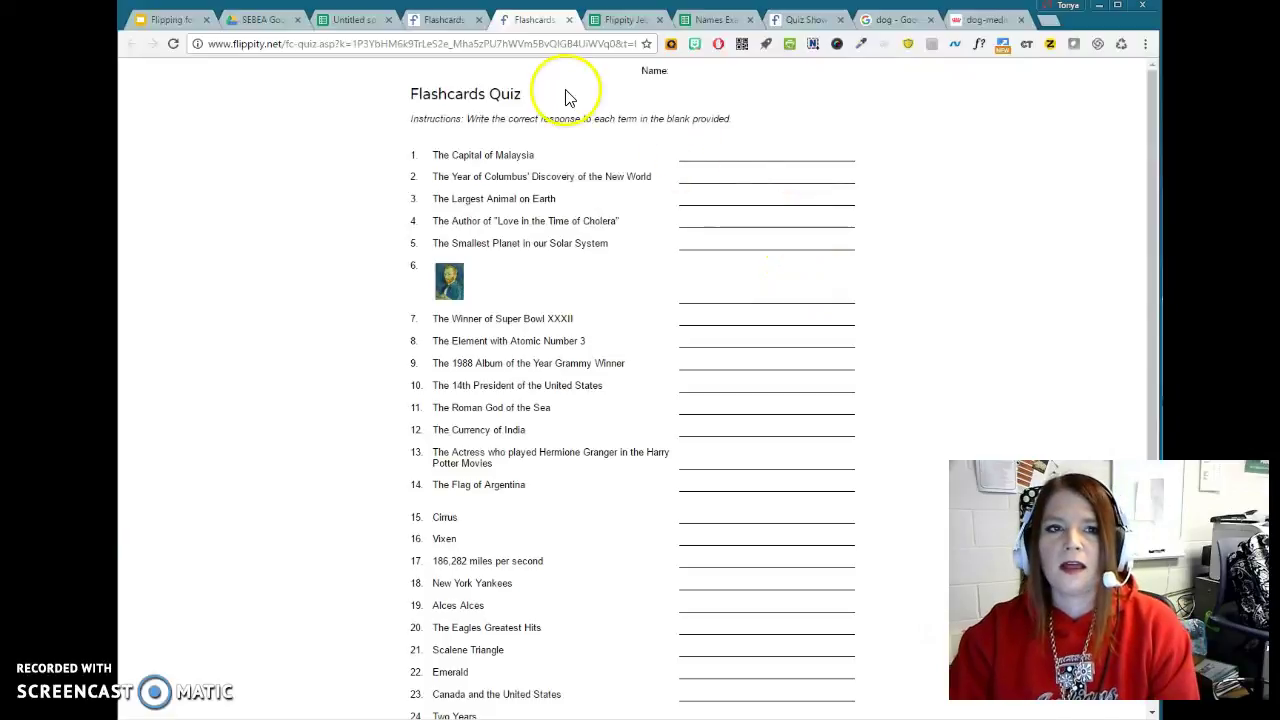
{"action": "left_click", "coordinate": [568, 20]}
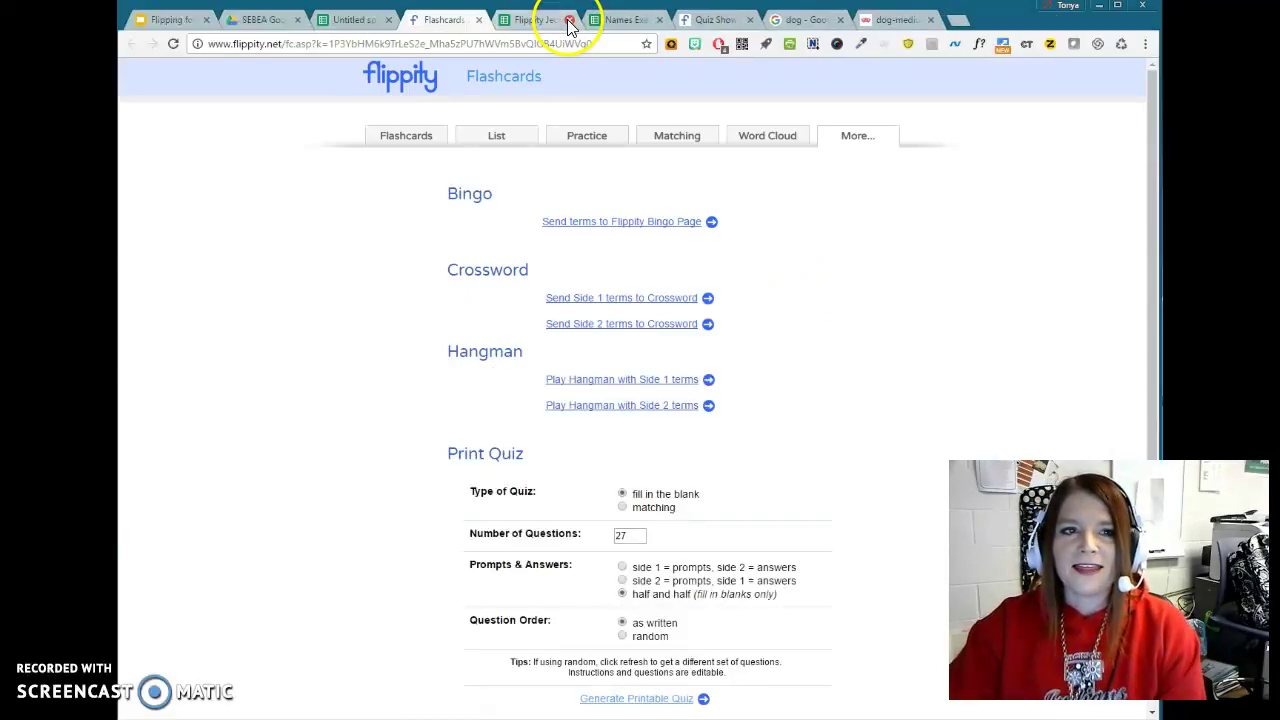
- Return to the Flipping for Google! deck and move from the title slide to slide 5
{"action": "left_click", "coordinate": [175, 20]}
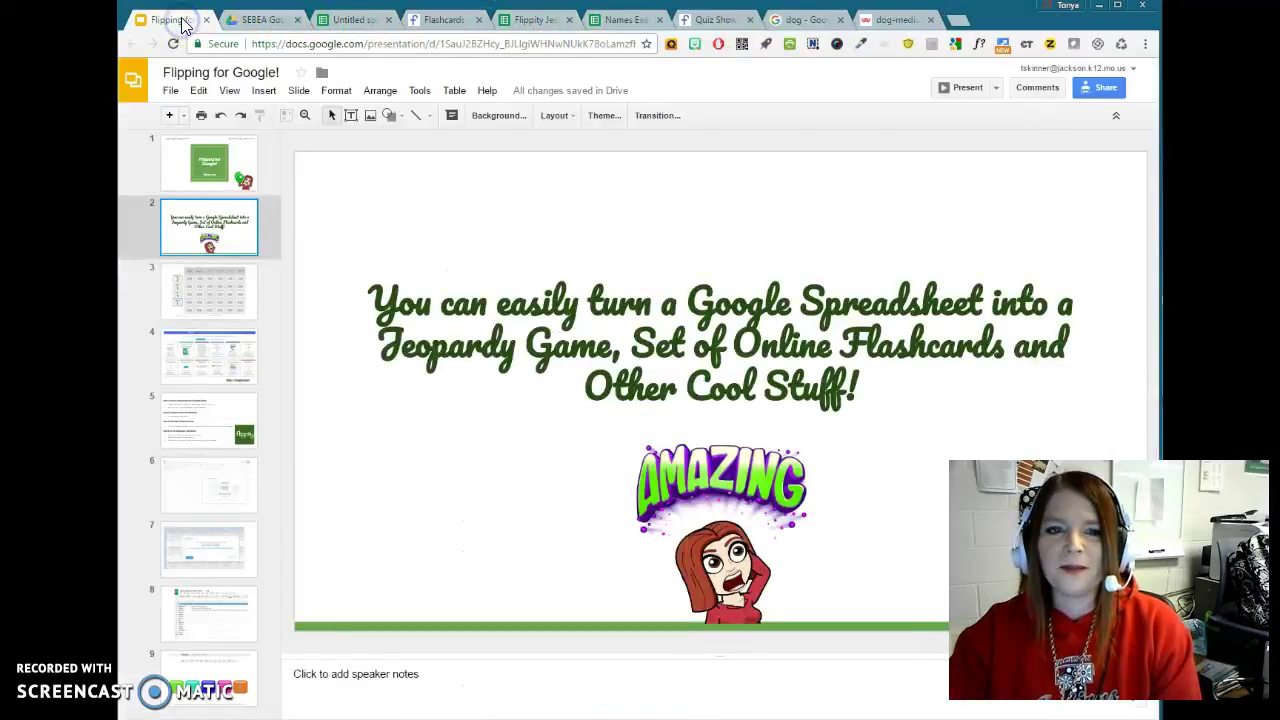
{"action": "left_click", "coordinate": [215, 165]}
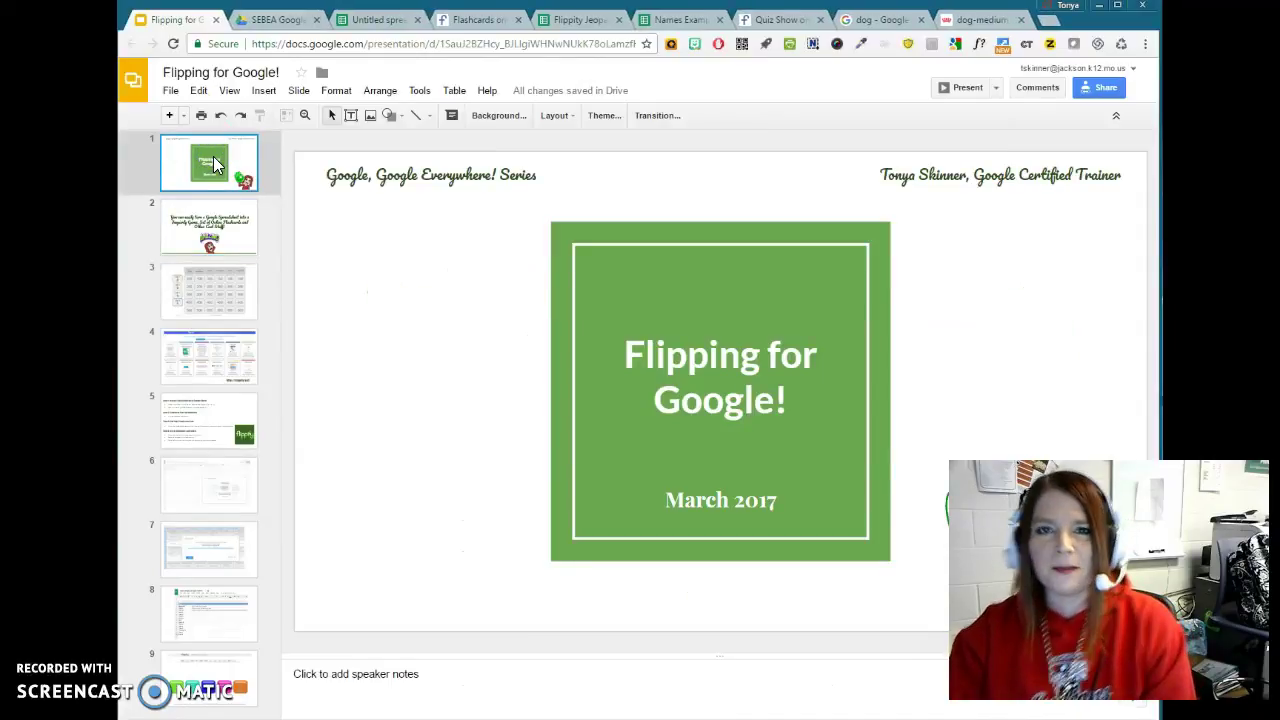
{"action": "left_click", "coordinate": [216, 438]}
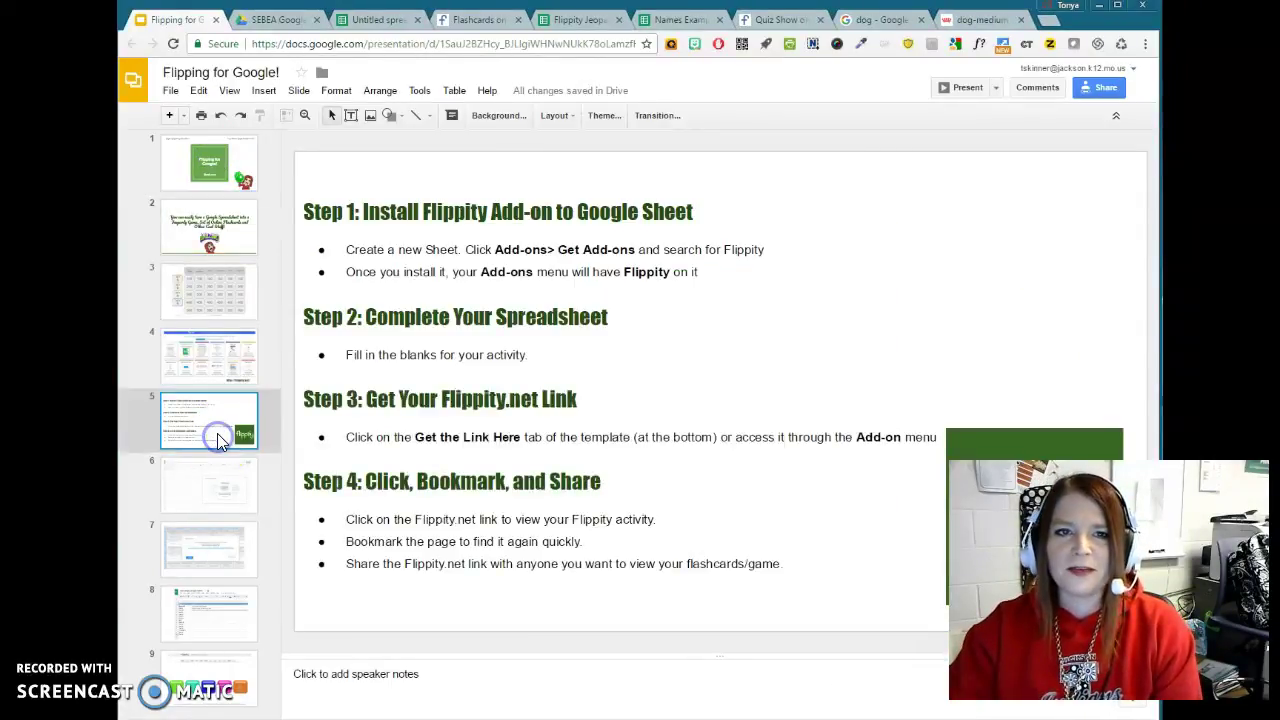